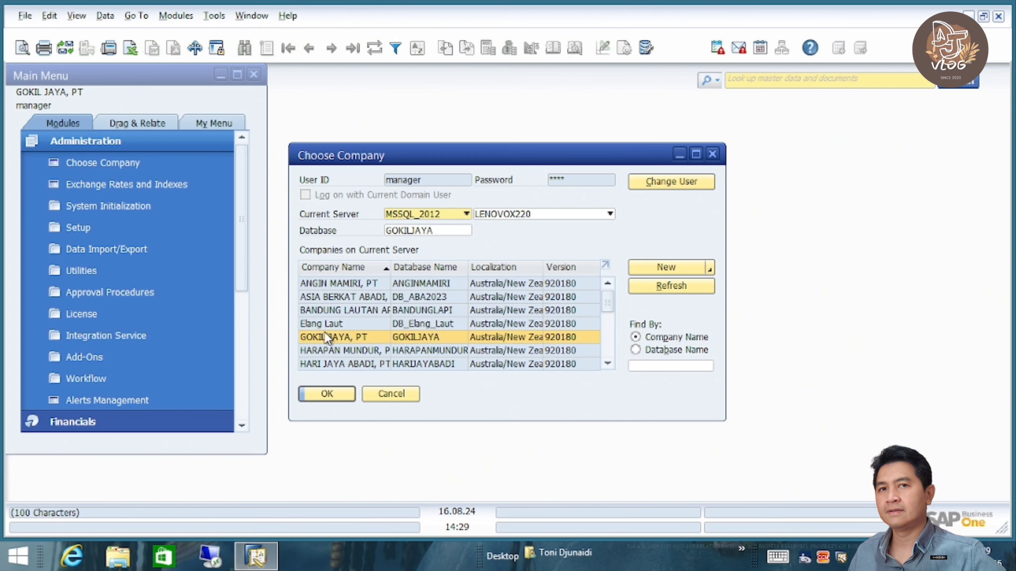
- Log into GOKIL JAYA, PT, then open and cancel its Chart of Accounts
left_click(329, 393)
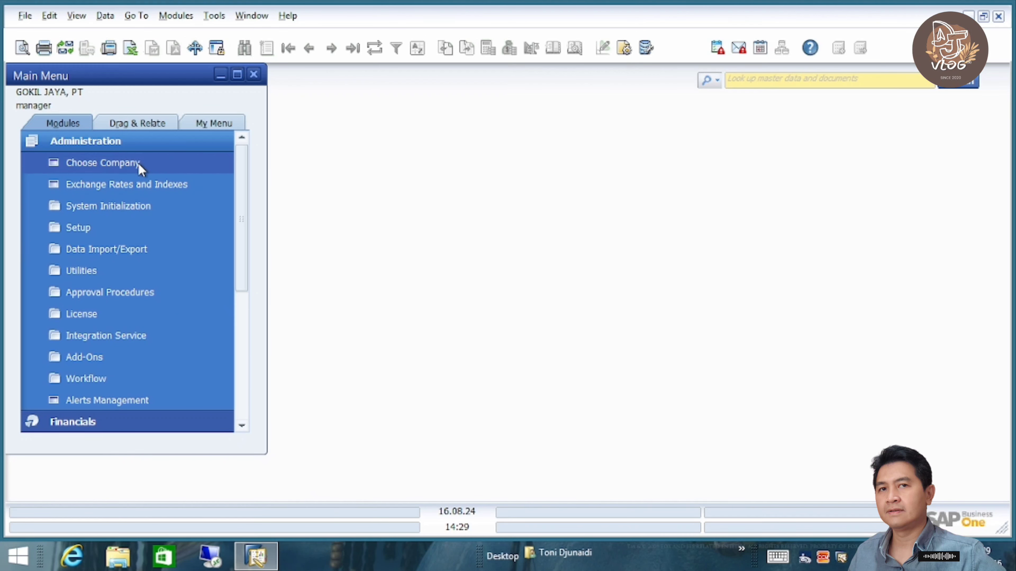
left_click(133, 141)
left_click(132, 160)
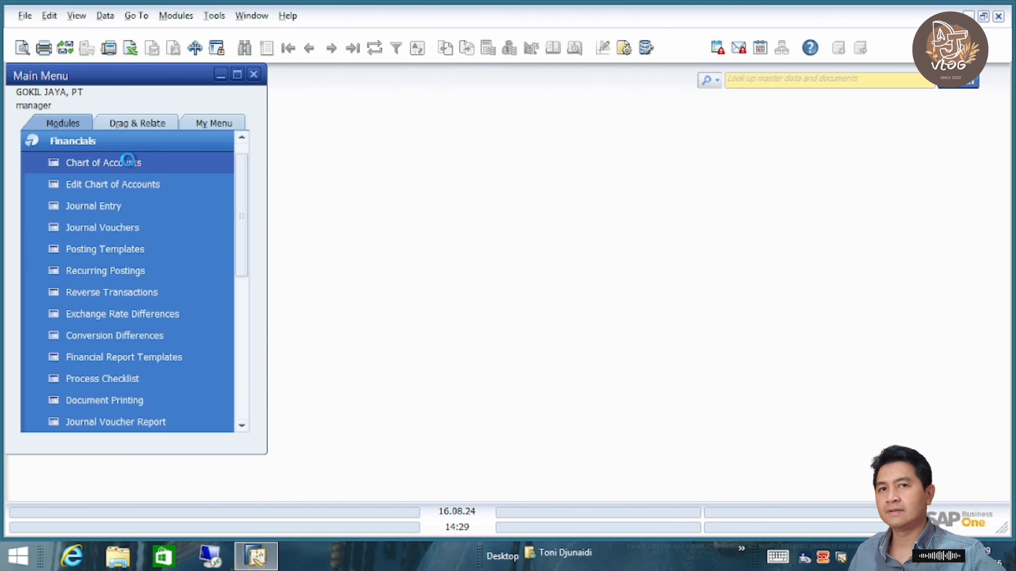
left_click(127, 162)
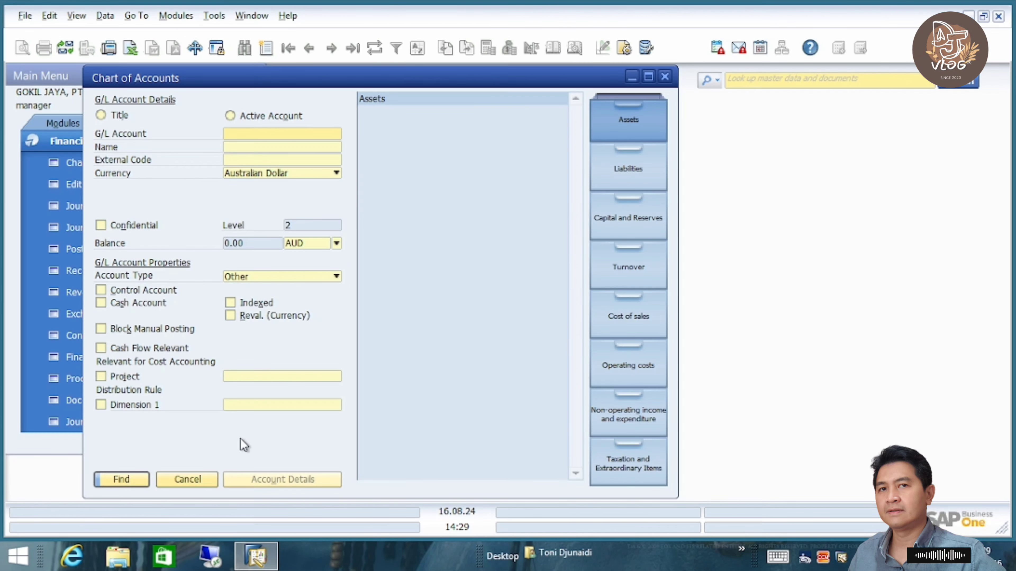
left_click(187, 479)
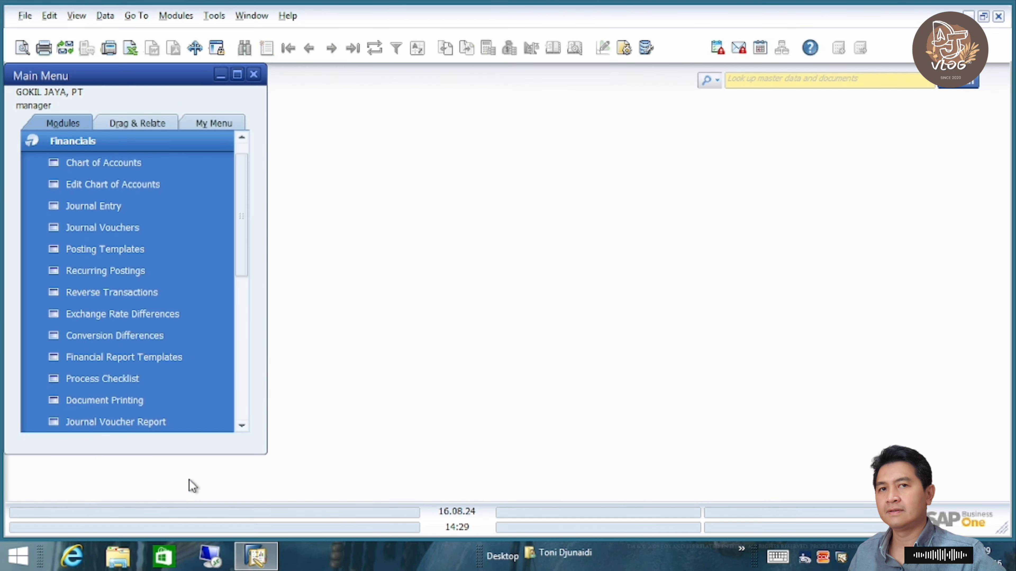
- Search Business Partner Master Data for '*', which finds no records, then close it
left_click(130, 148)
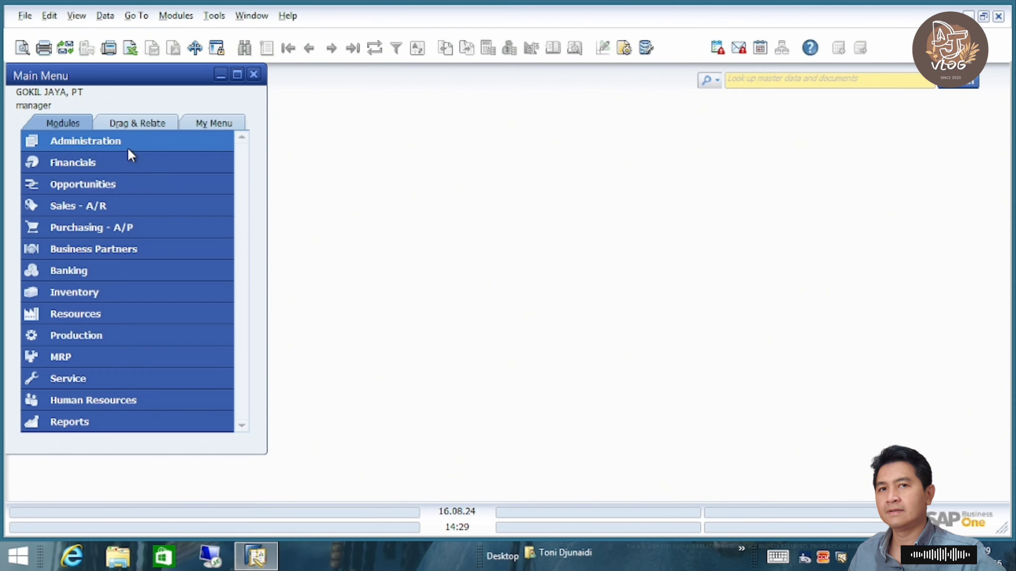
left_click(112, 250)
left_click(117, 273)
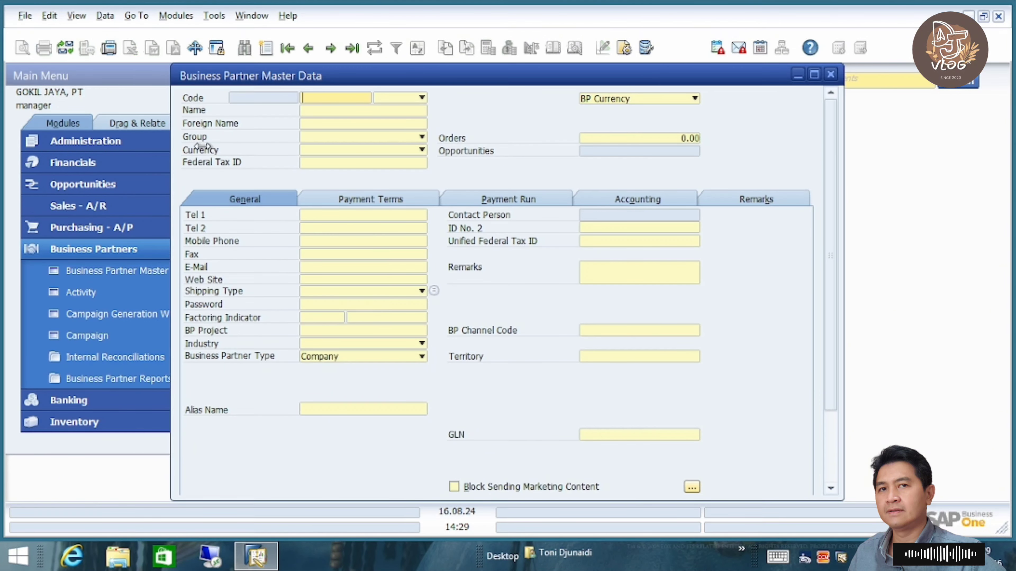
left_click(335, 51)
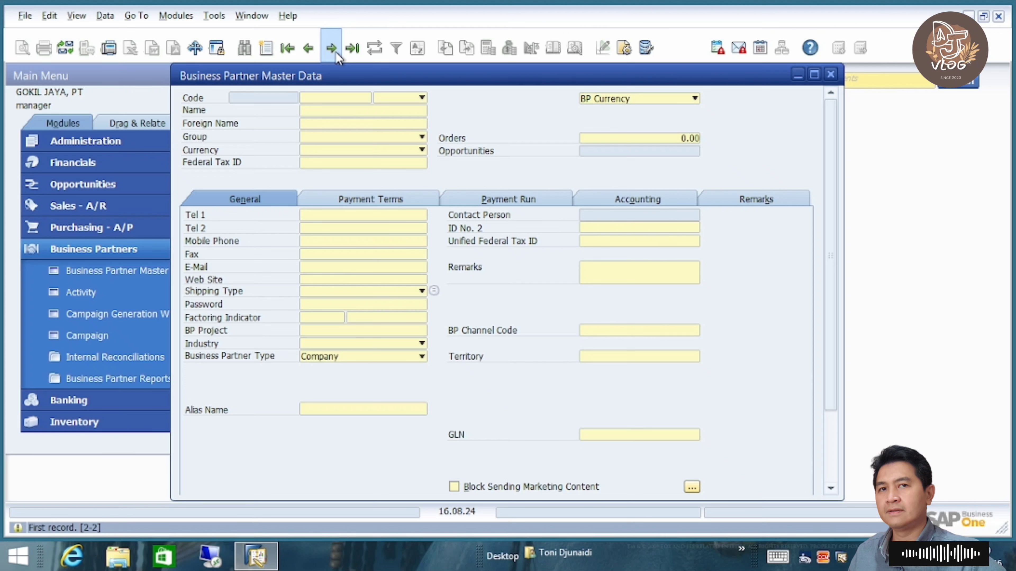
left_click(329, 99)
type("*")
key("Return")
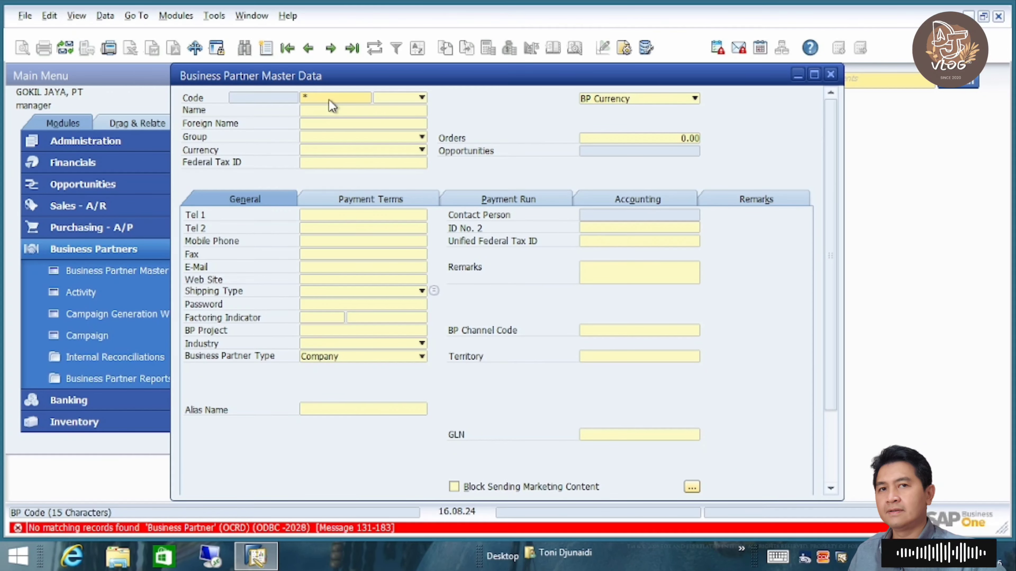
left_click(831, 75)
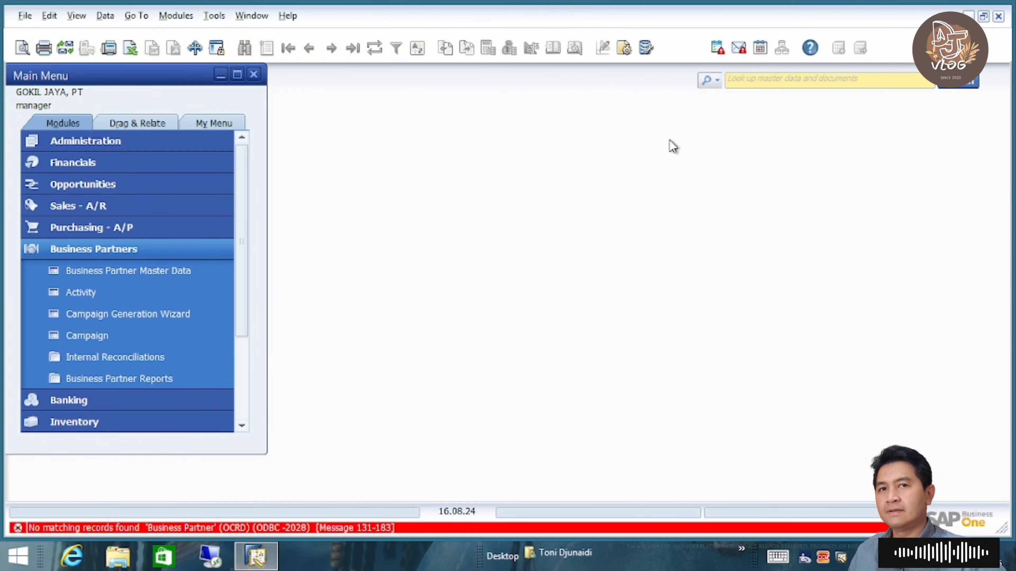
- Switch to the ANGIN MAMIRI, PT company, entering the user's password
left_click(177, 250)
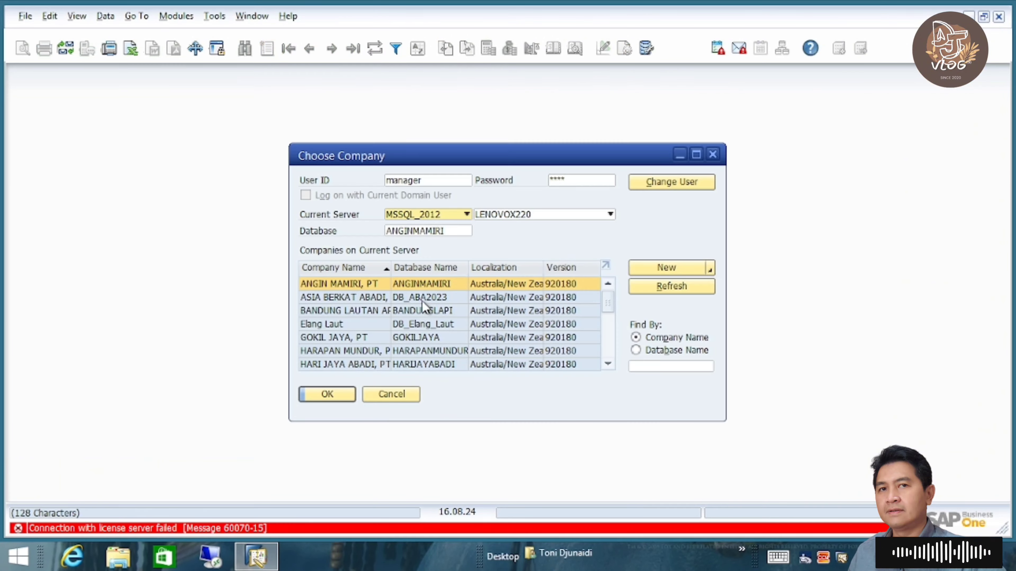
left_click(587, 181)
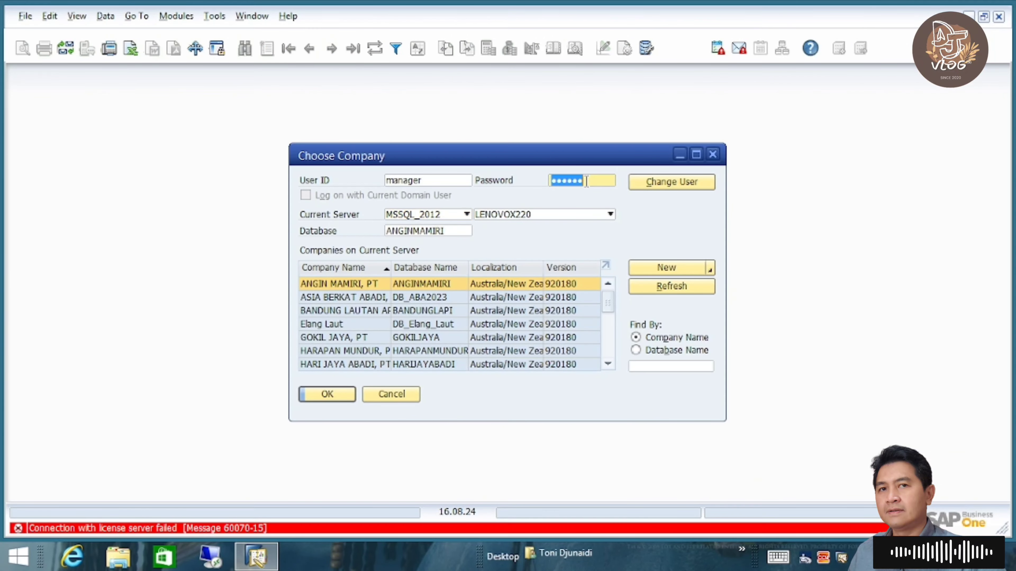
type("manag")
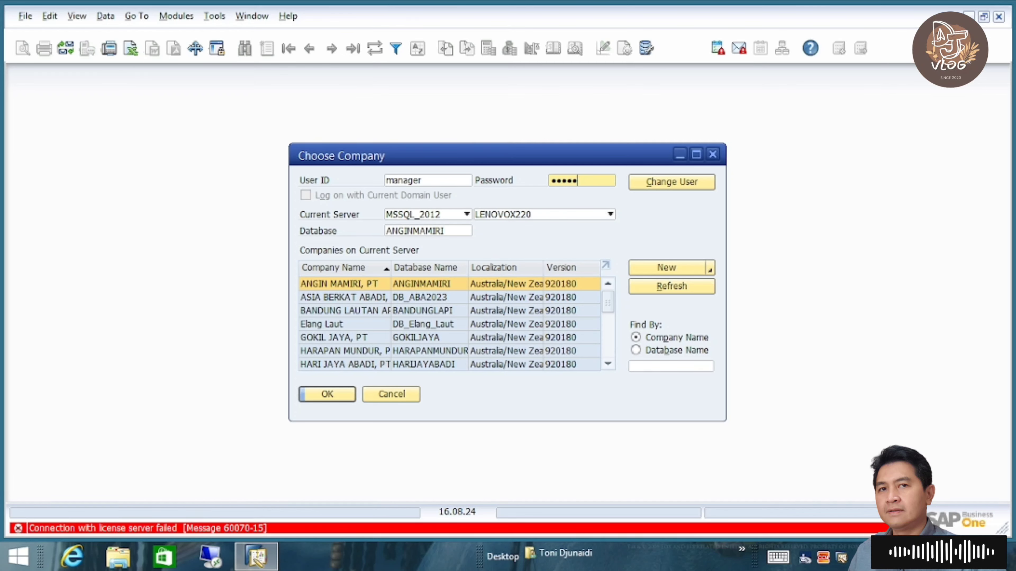
type("e")
left_click(335, 399)
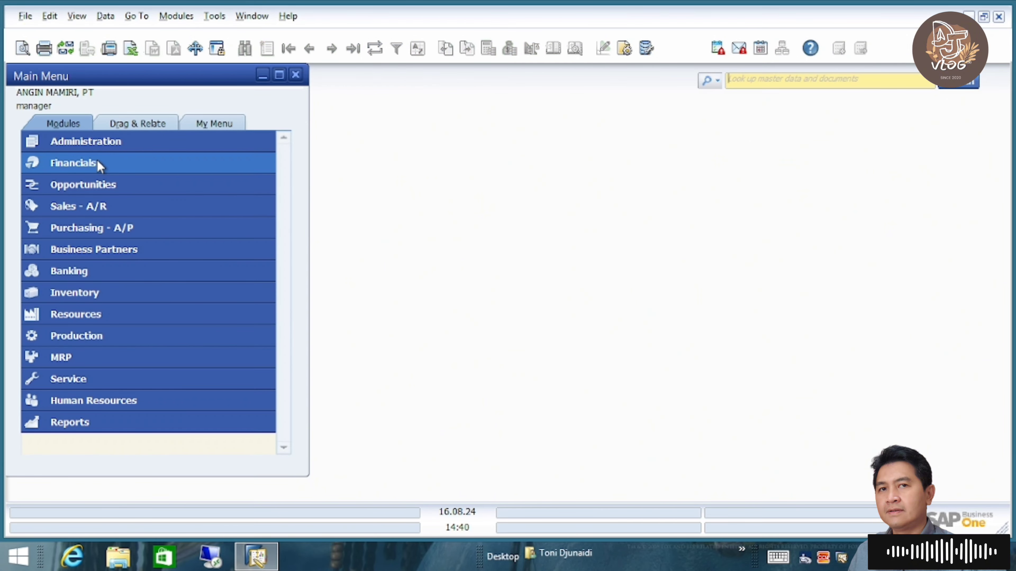
- Open Implementation Tasks under Administration > System Initialization > Implementation Center
left_click(113, 142)
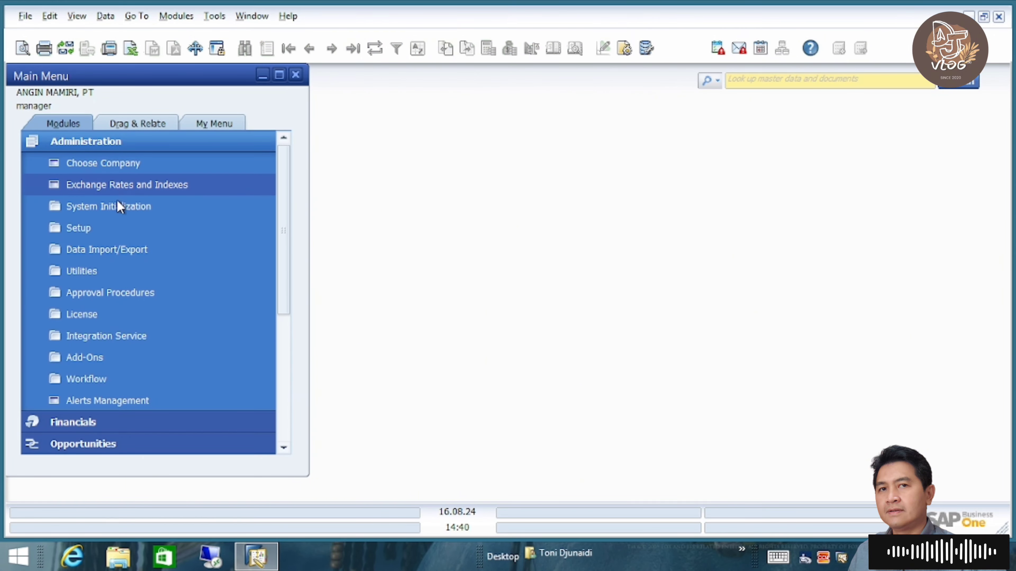
left_click(138, 207)
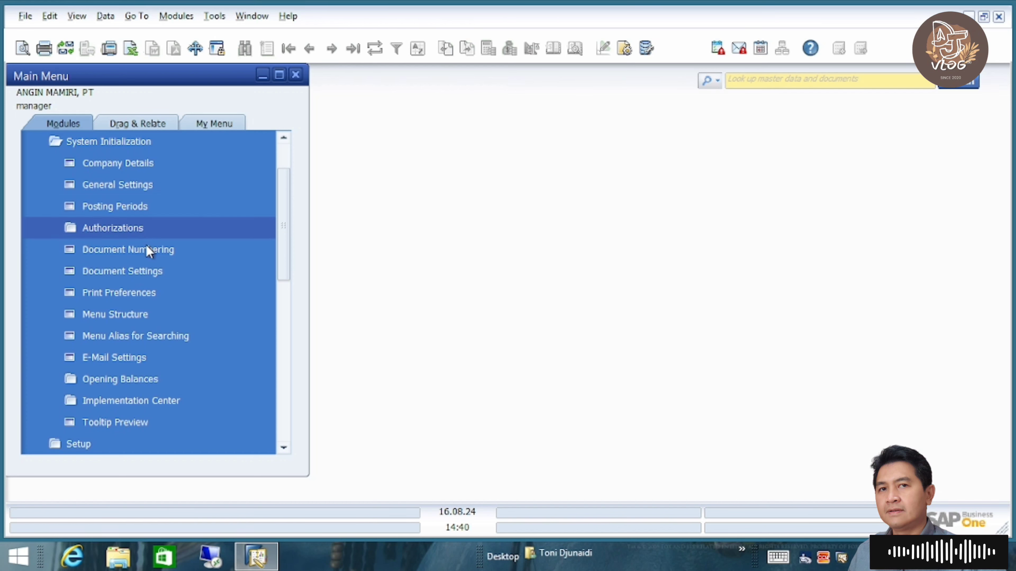
left_click(165, 401)
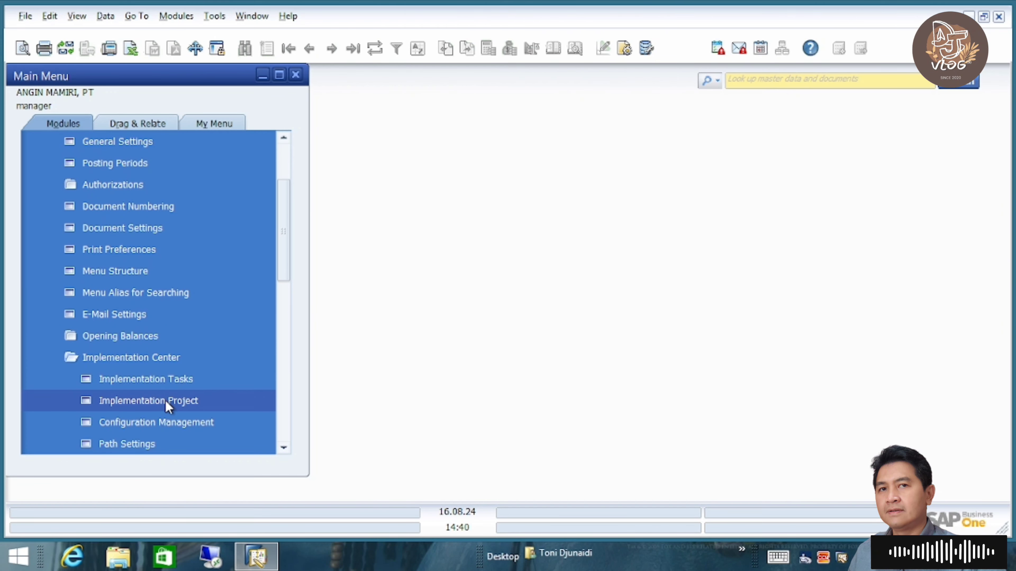
left_click(190, 380)
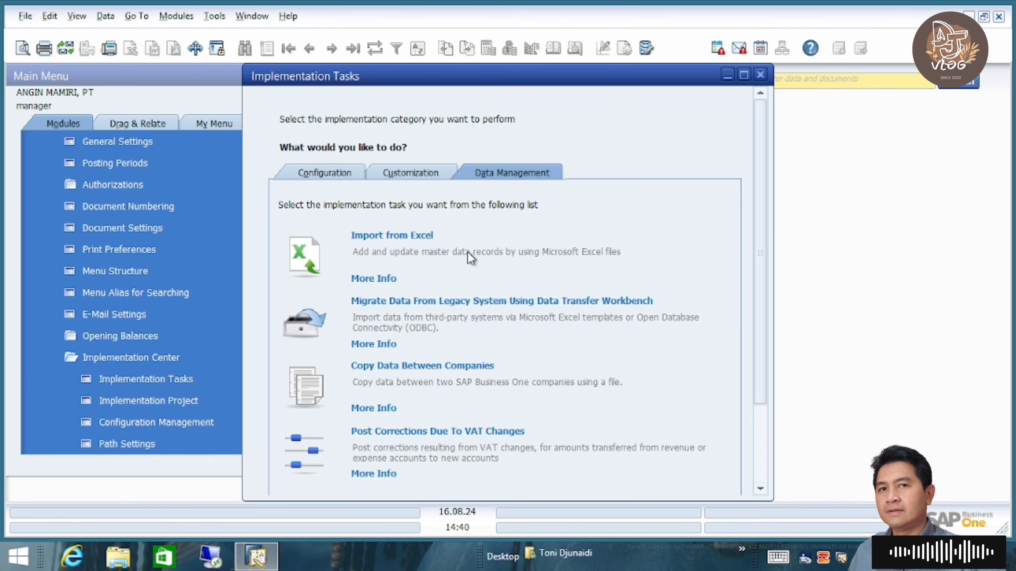
- Start Copy Data Between Companies to a file named angin.qdf in the Documents folder
left_click(435, 362)
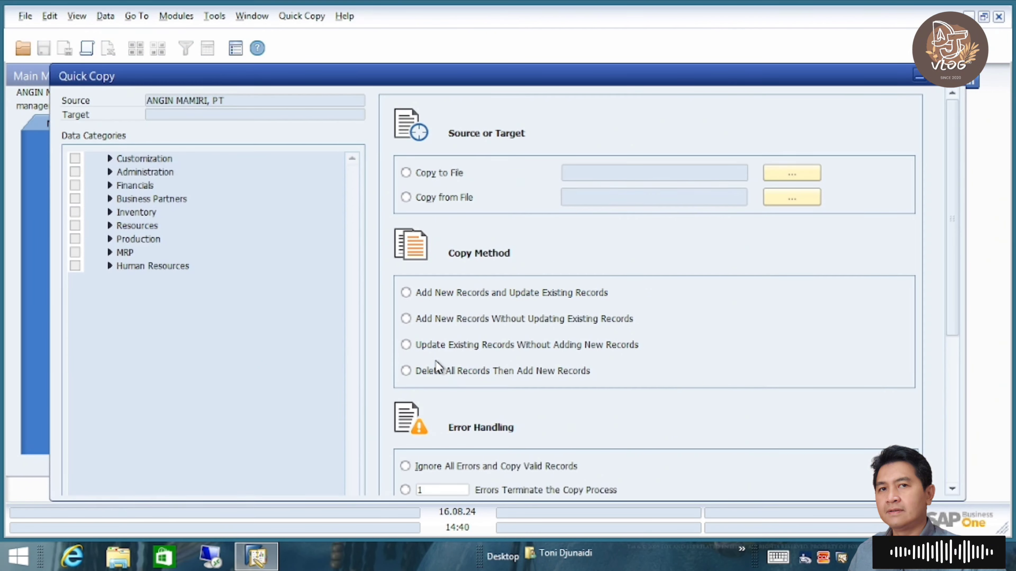
left_click(449, 177)
left_click(805, 173)
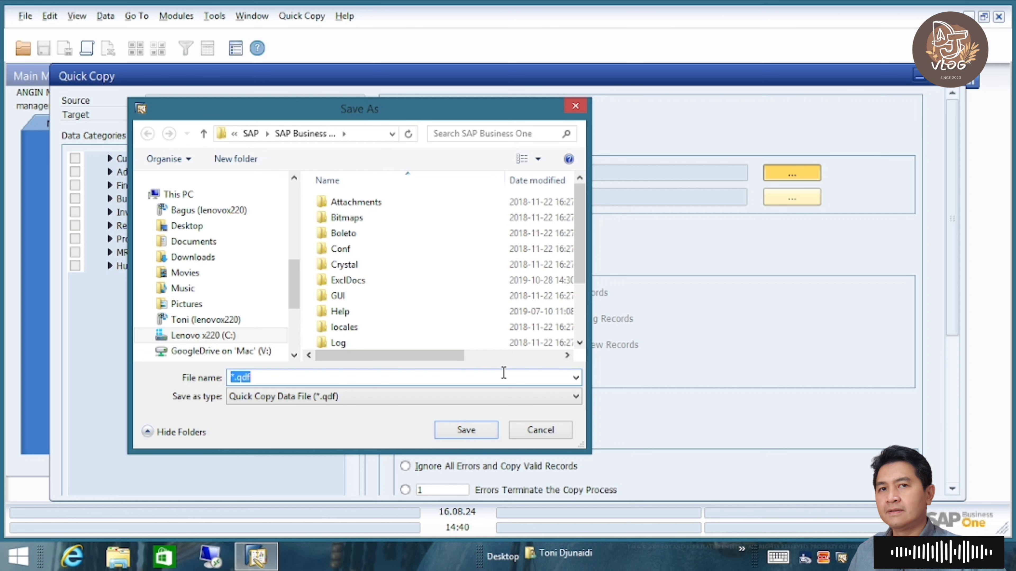
type("angi")
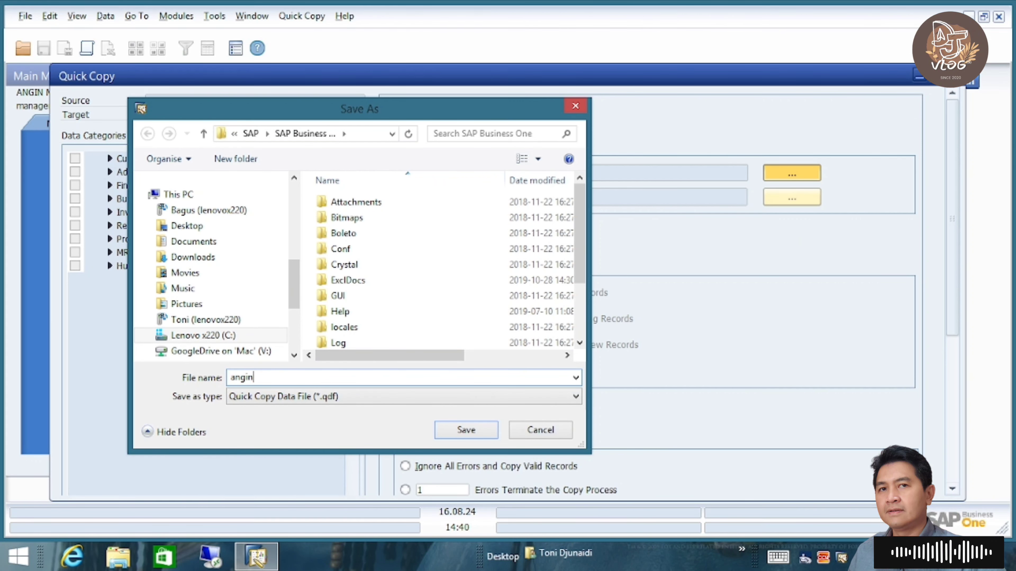
type("n.qdf")
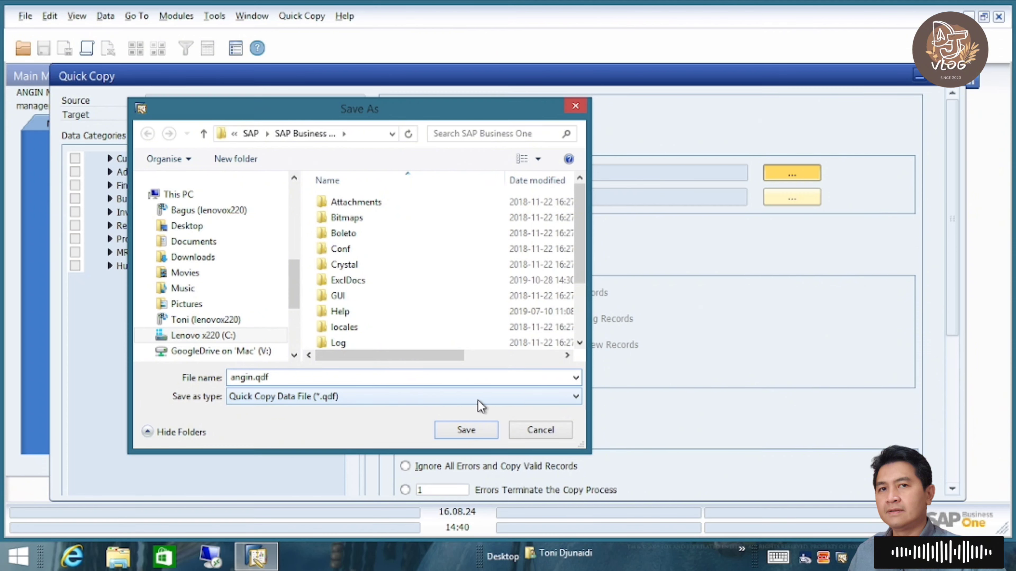
left_click(466, 430)
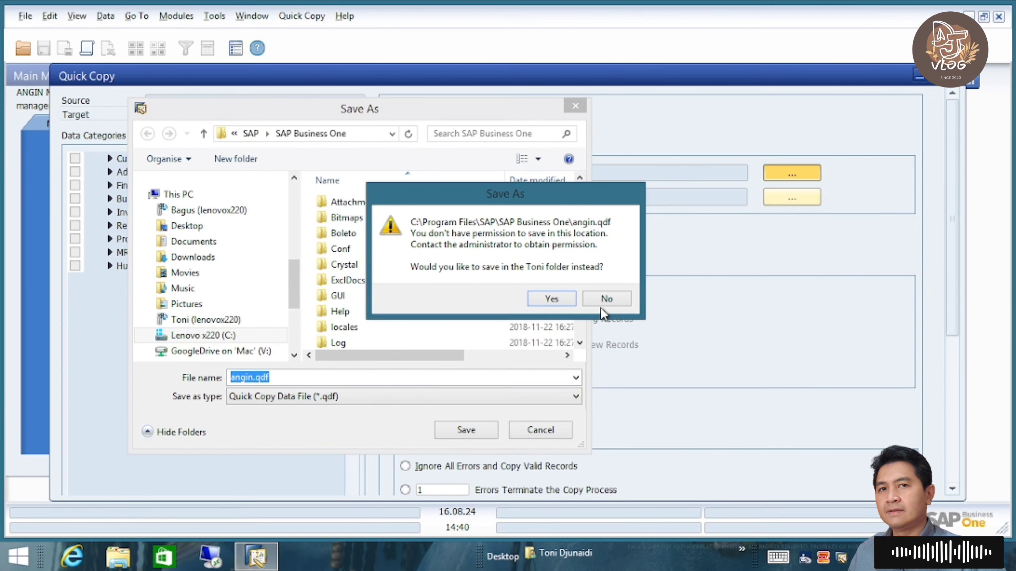
left_click(617, 295)
left_click(186, 246)
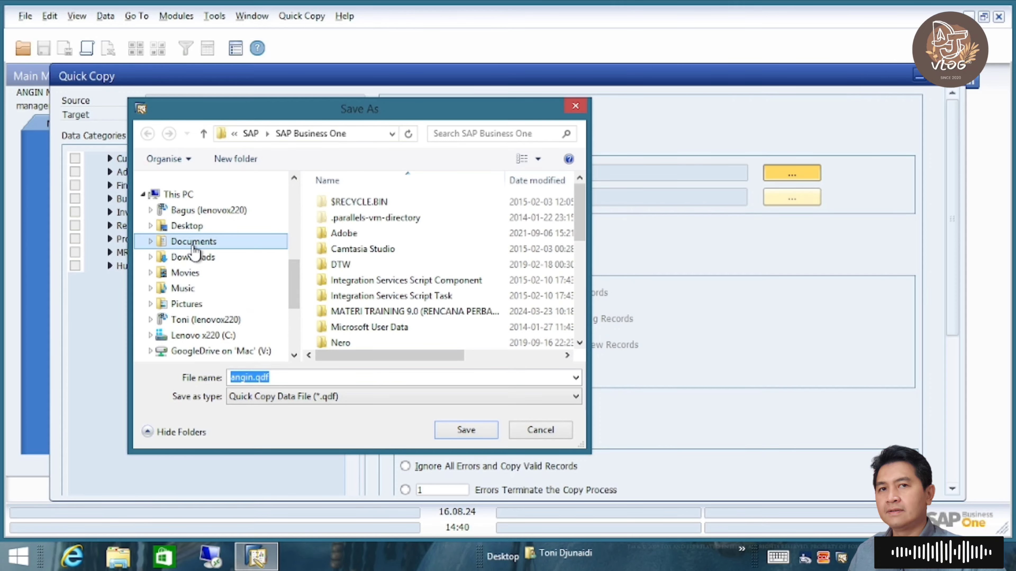
left_click(461, 431)
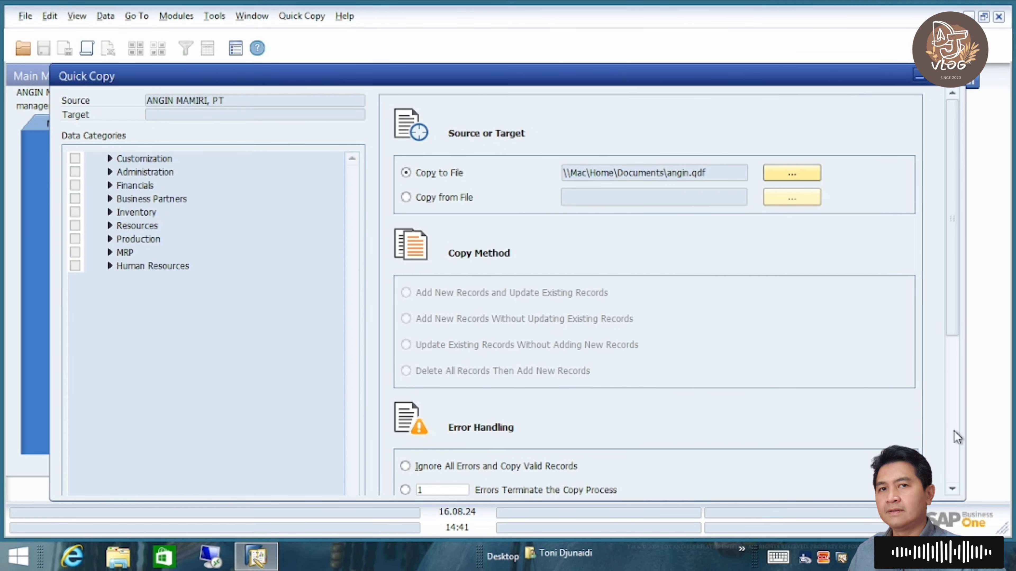
- Stop Quick Copy after one error, then browse the Financials, Cost Accounting and Budget Setup categories
scroll(955, 431, "down", 5)
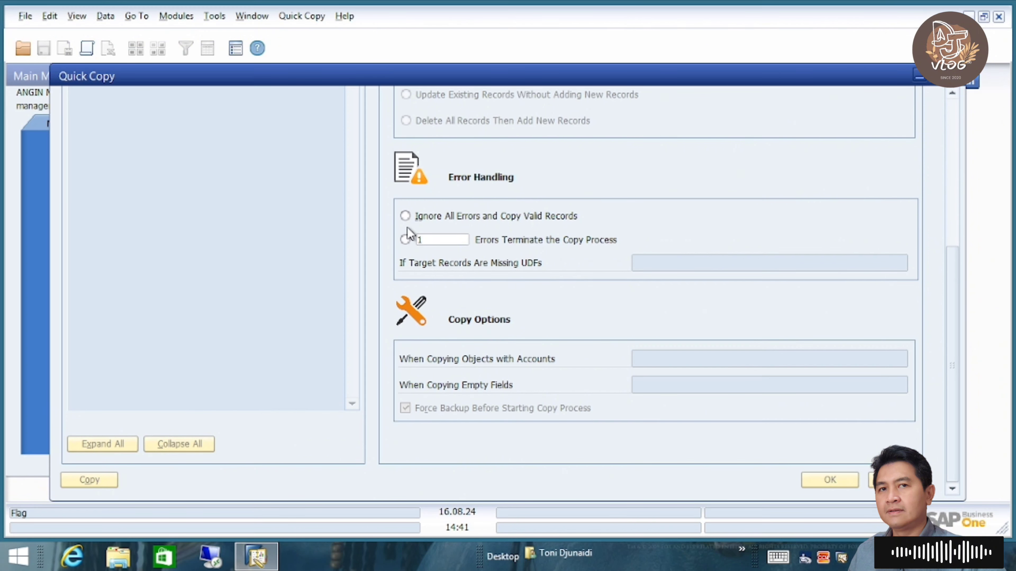
left_click(405, 239)
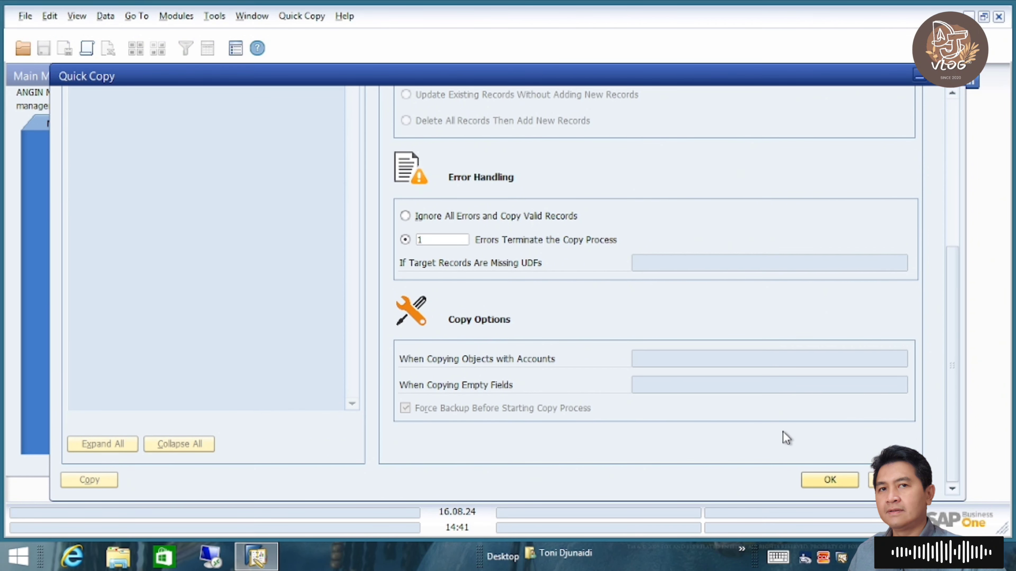
left_click(827, 476)
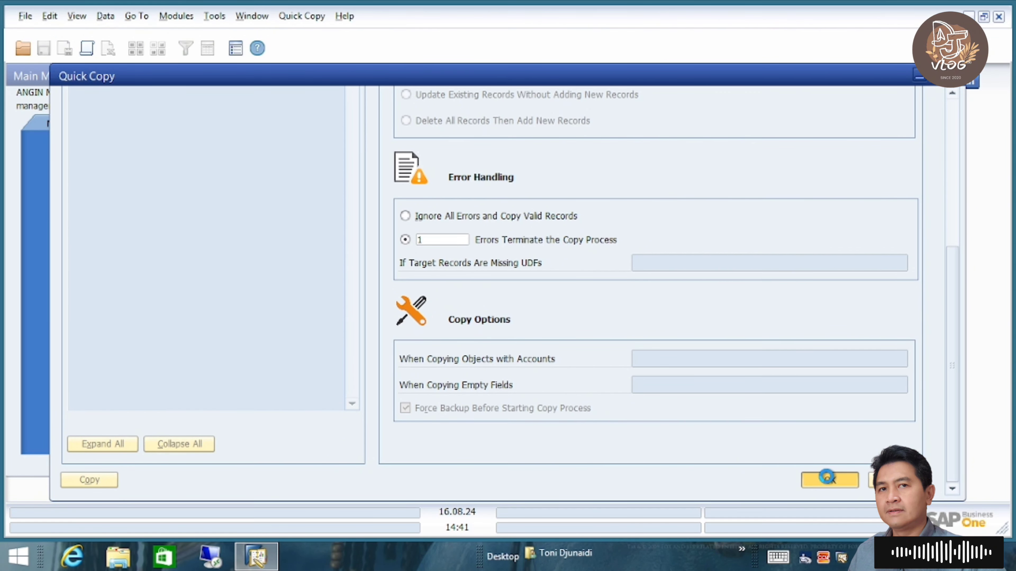
left_click(955, 115)
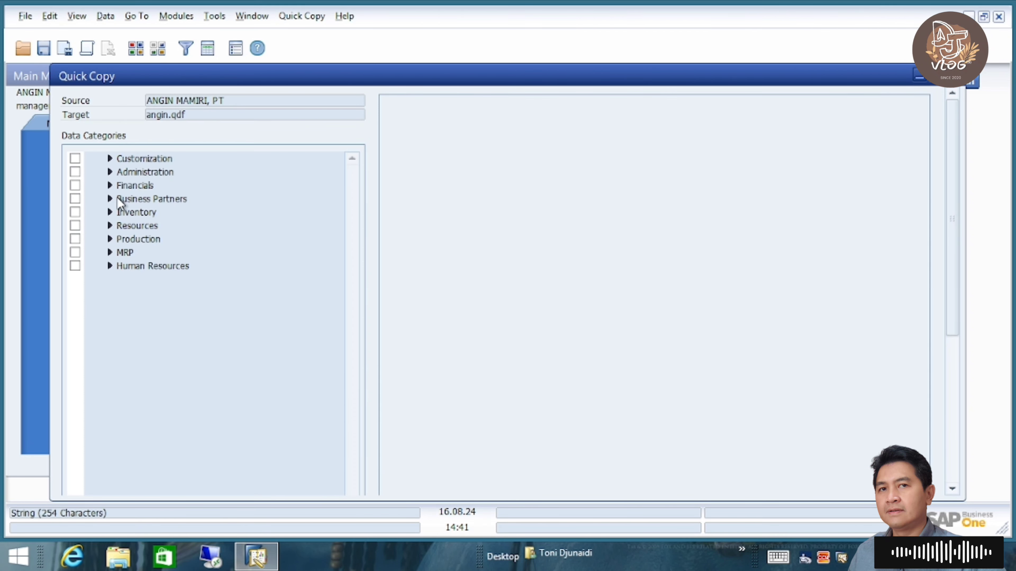
left_click(111, 186)
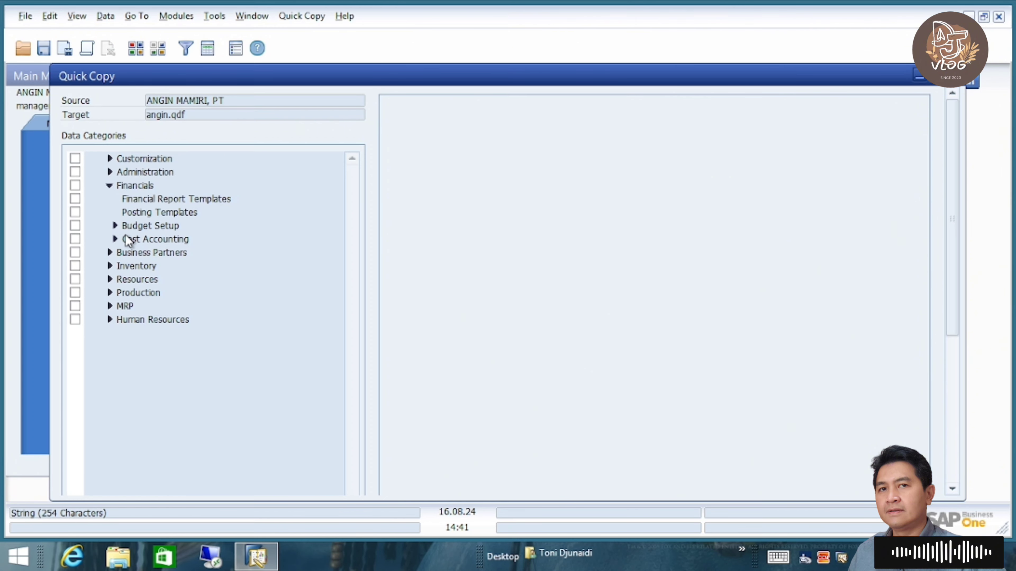
left_click(115, 240)
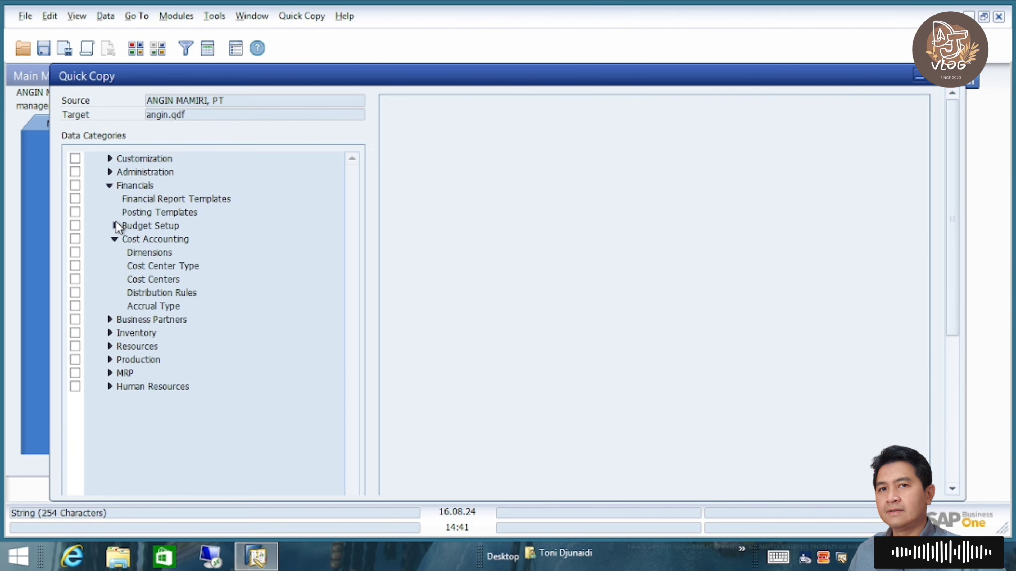
left_click(115, 225)
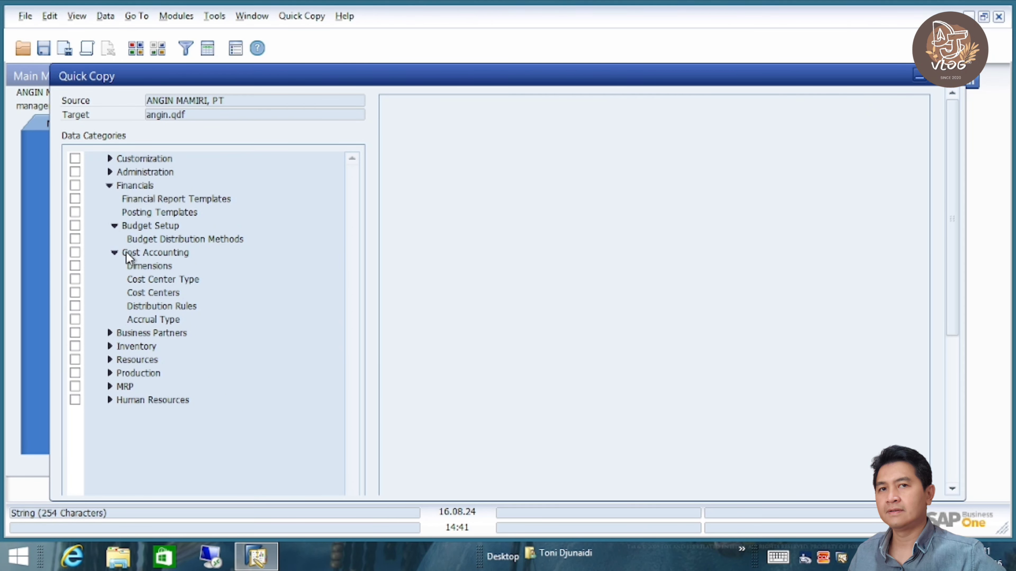
left_click(109, 172)
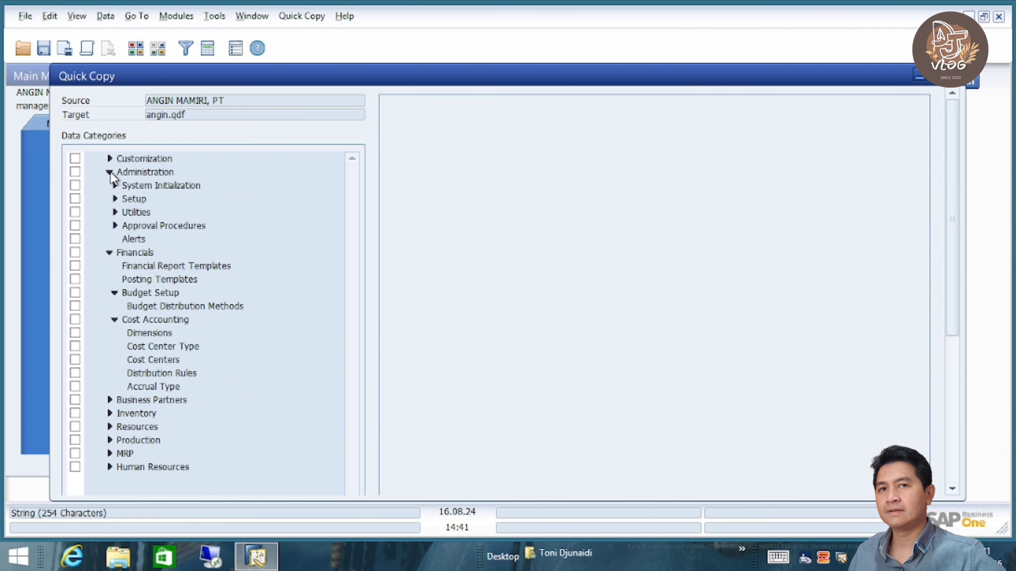
left_click(110, 172)
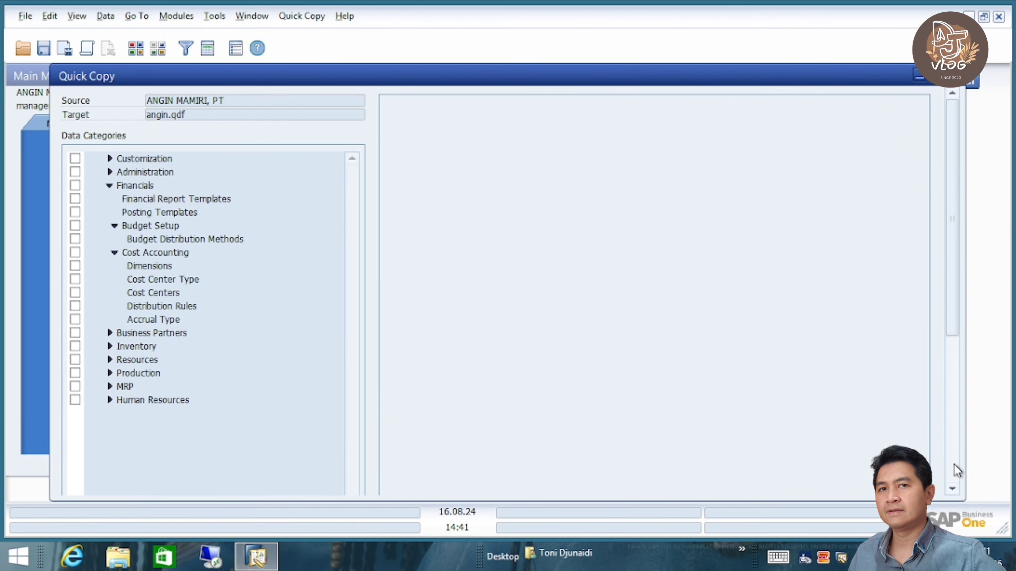
scroll(956, 468, "down", 5)
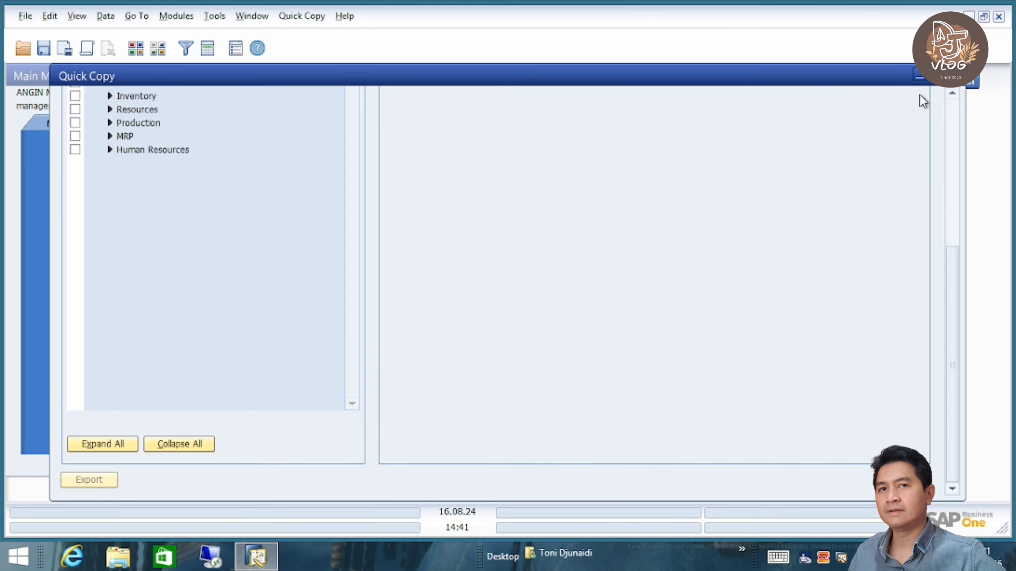
- Close Quick Copy without saving, close Implementation Tasks and collapse Administration
left_click(970, 78)
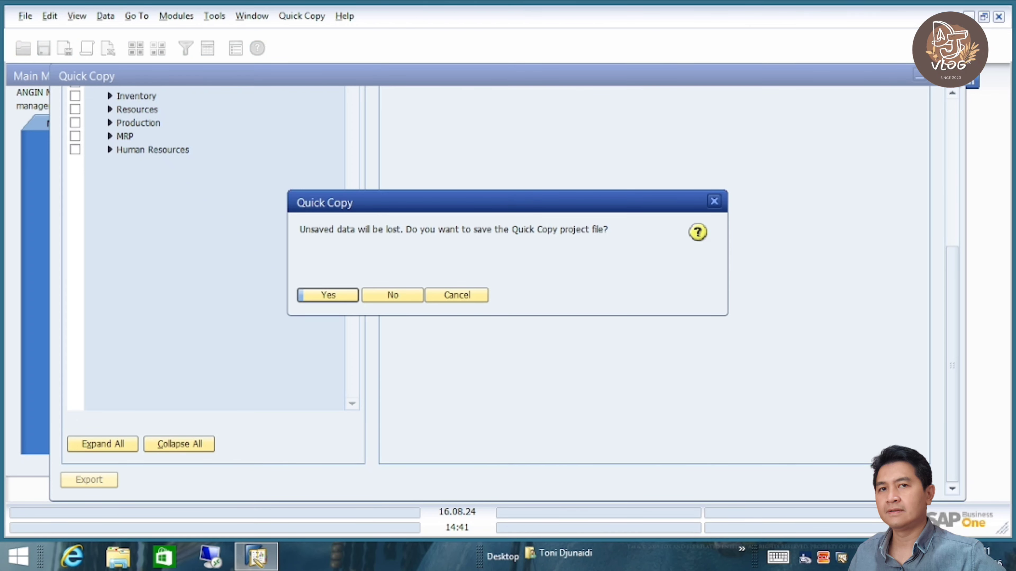
left_click(393, 295)
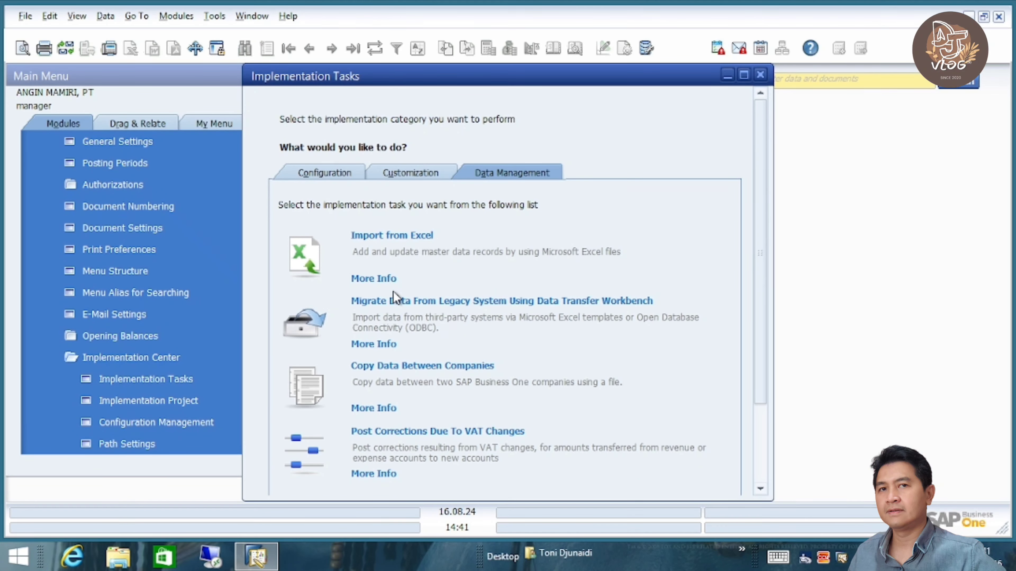
left_click(761, 75)
left_click(287, 156)
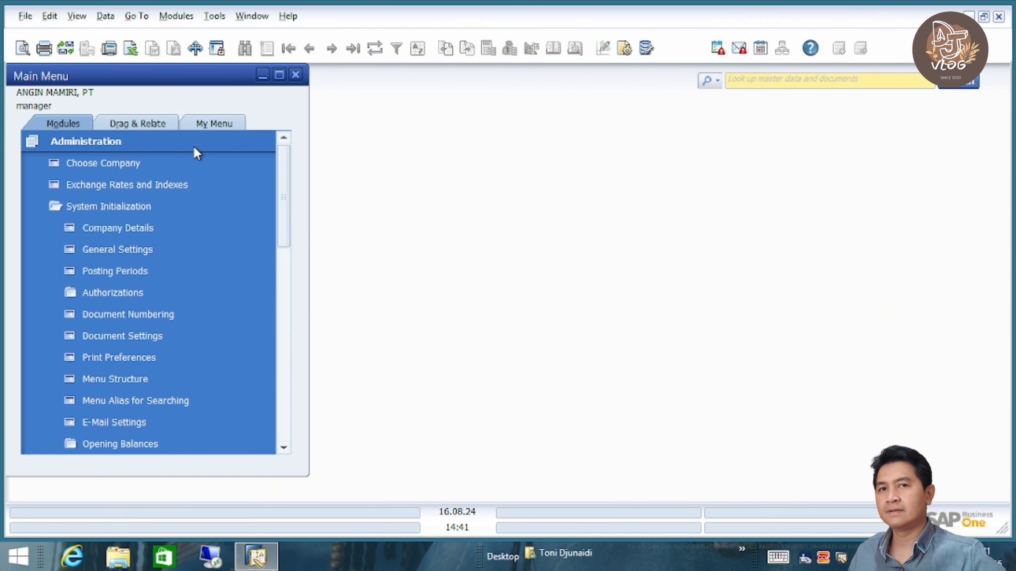
left_click(177, 149)
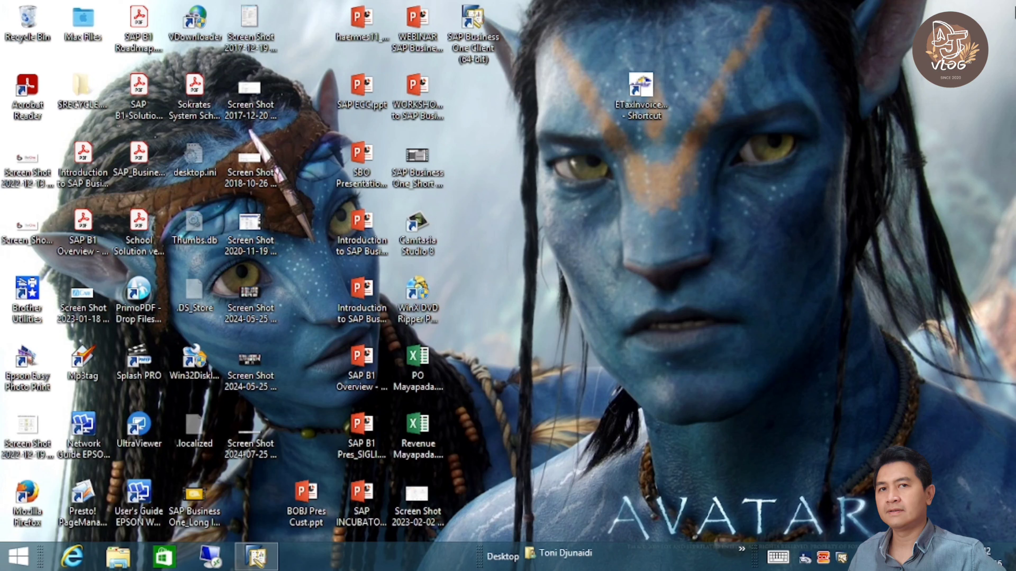
- Run the 32-bit Data Transfer Workbench as administrator via a Windows search for 'data tra'
mouse_move(1014, 28)
left_click(987, 133)
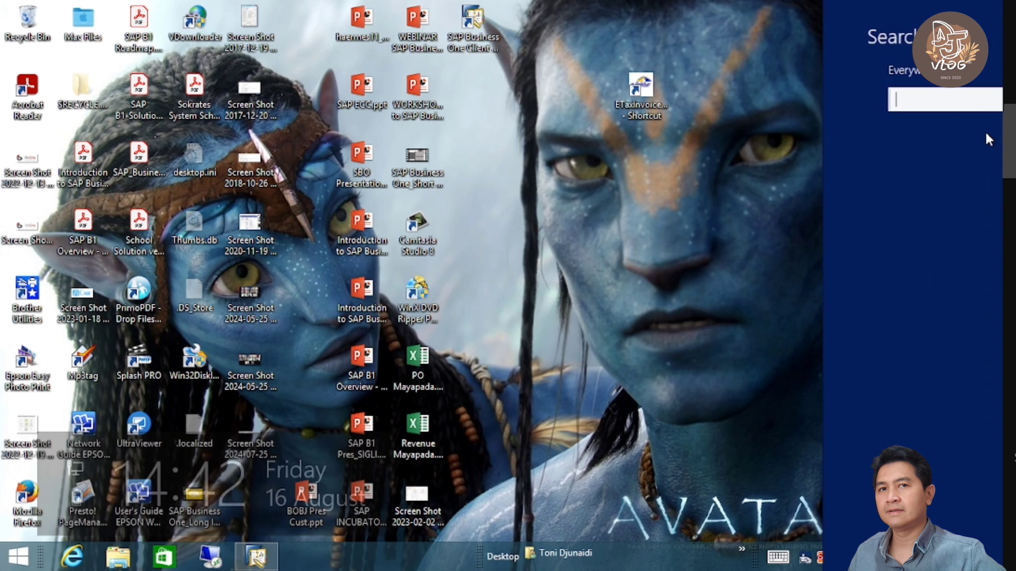
type("data ")
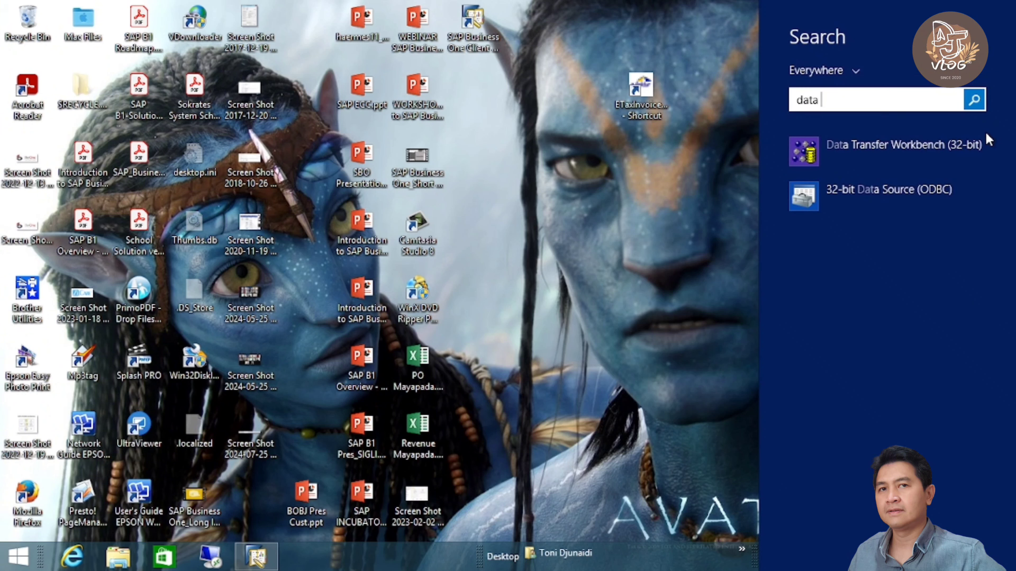
type("transfer Workbench (32-bit")
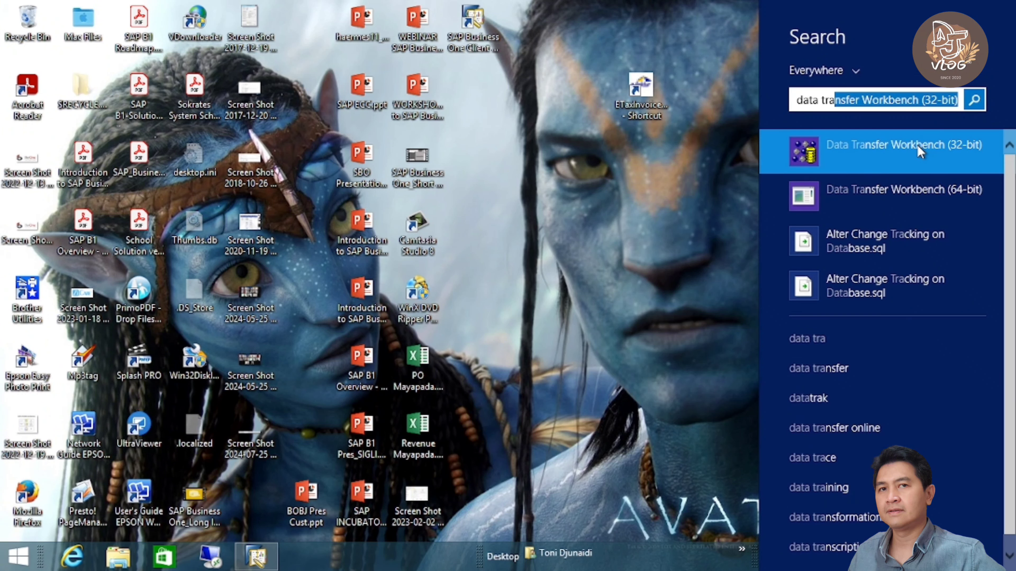
right_click(919, 151)
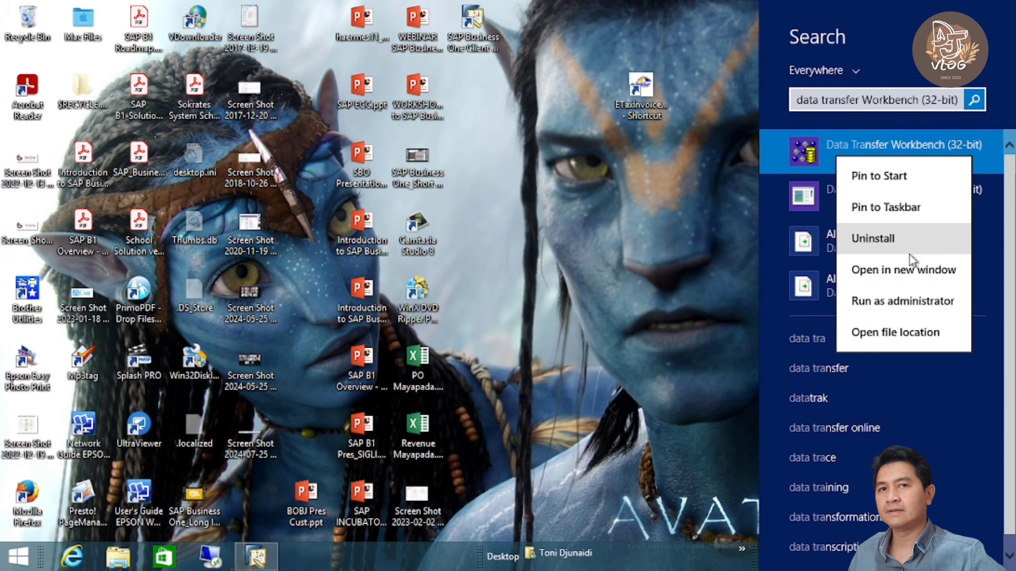
left_click(907, 301)
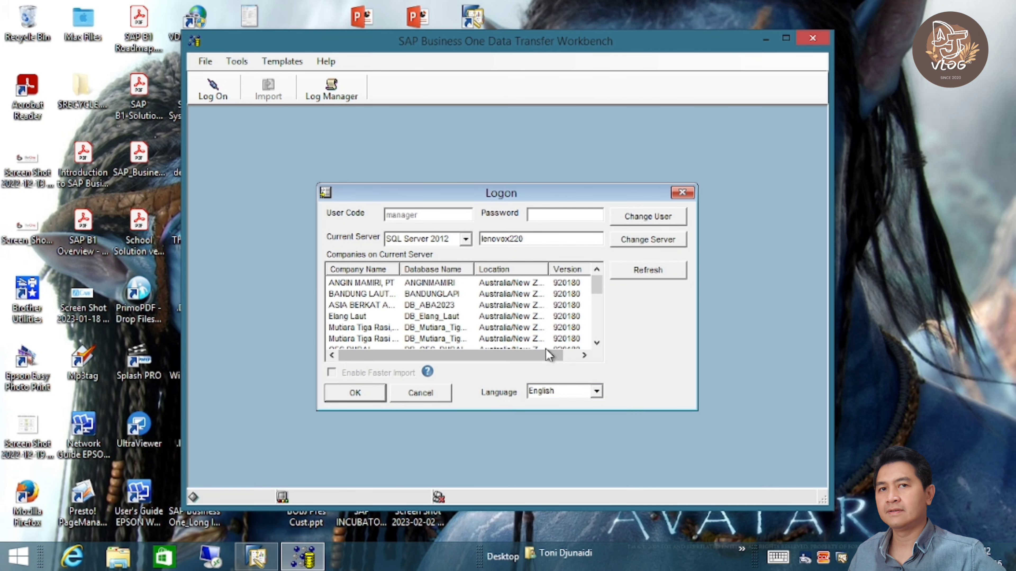
- Select GOKIL JAYA, PT in the Workbench Logon dialog and enter the password
left_click(600, 316)
left_click(367, 315)
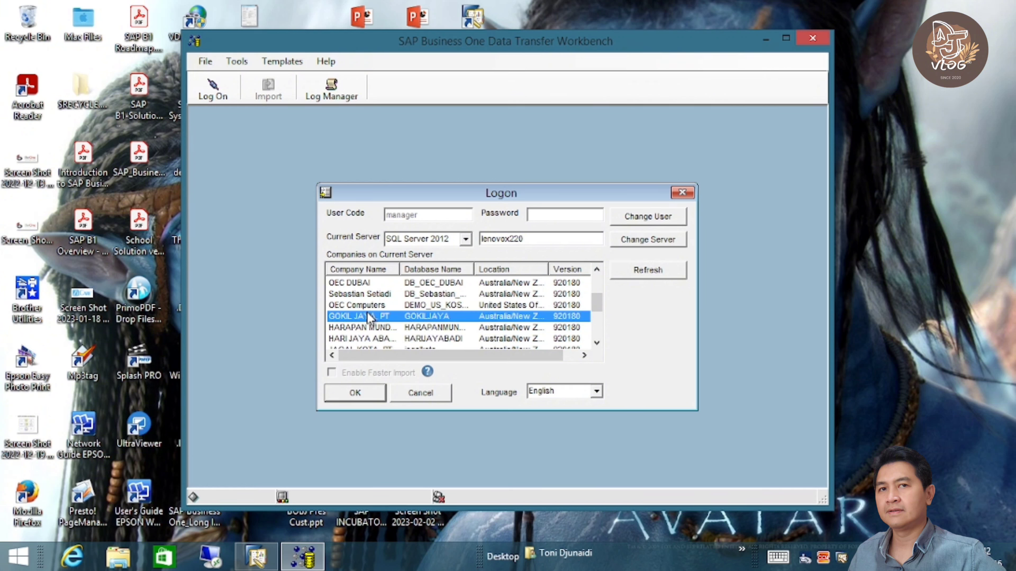
left_click(565, 214)
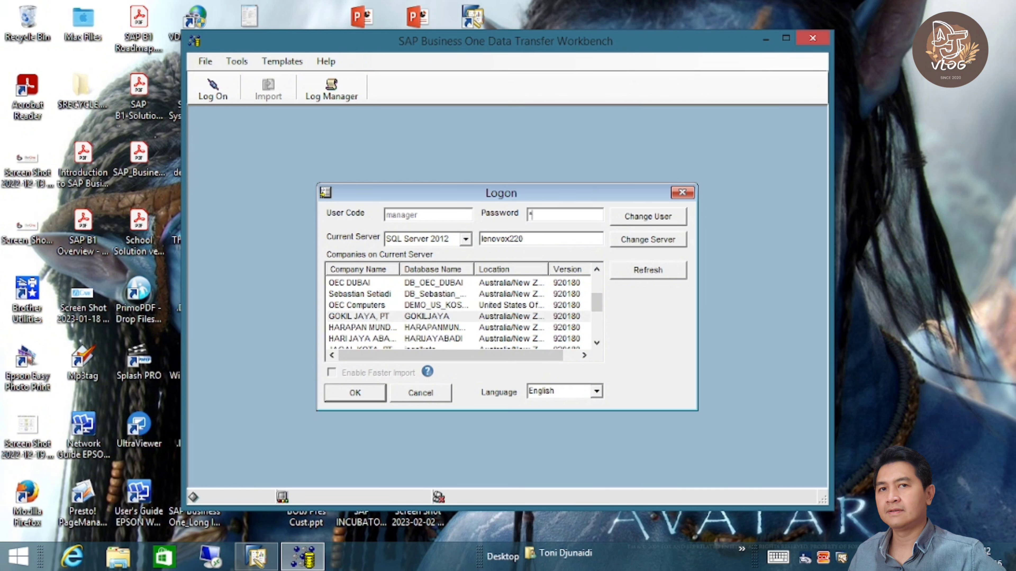
type("123456")
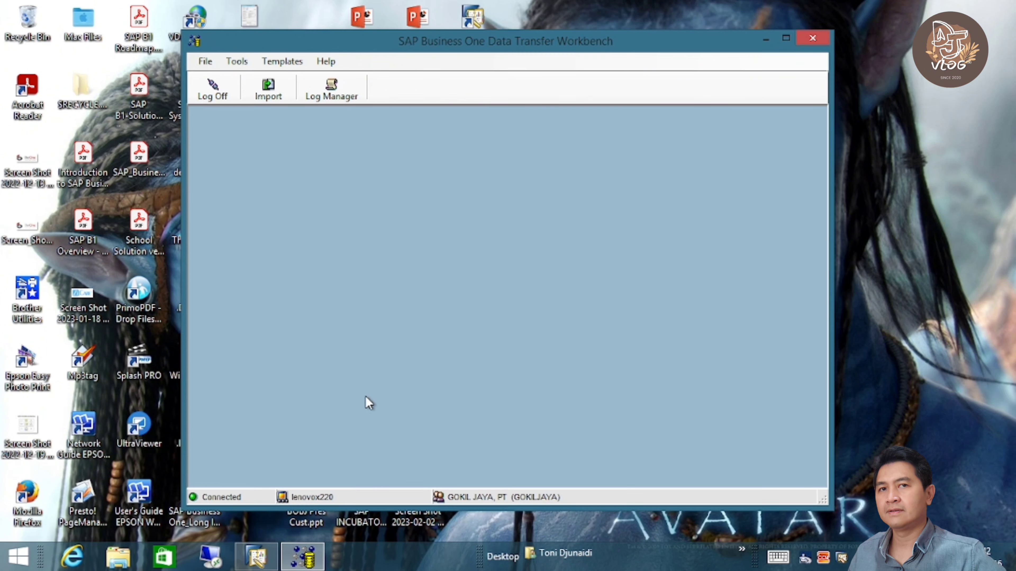
- Start a Master Data import adding new Financials > Chart of Accounts records
left_click(280, 93)
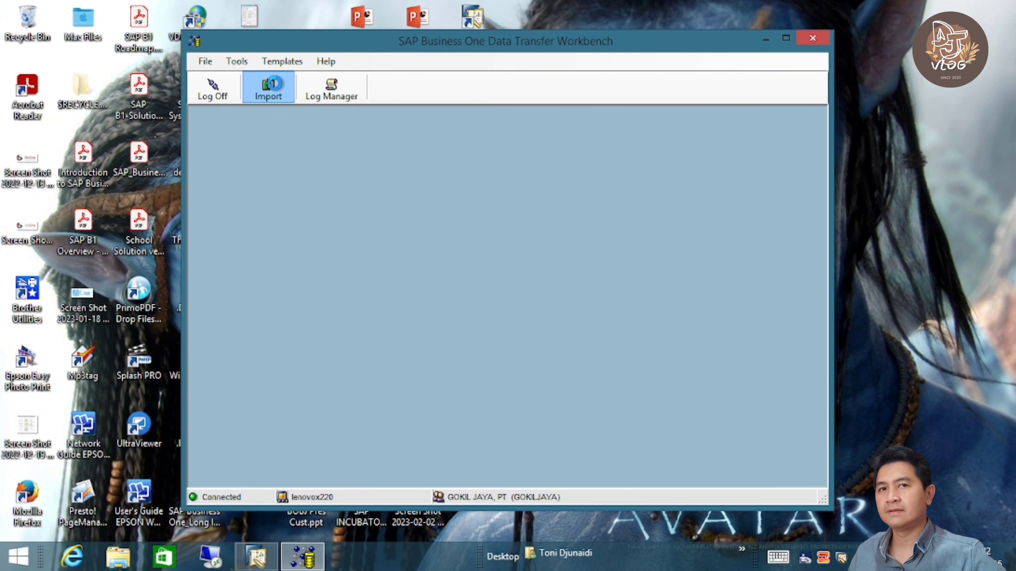
left_click(400, 300)
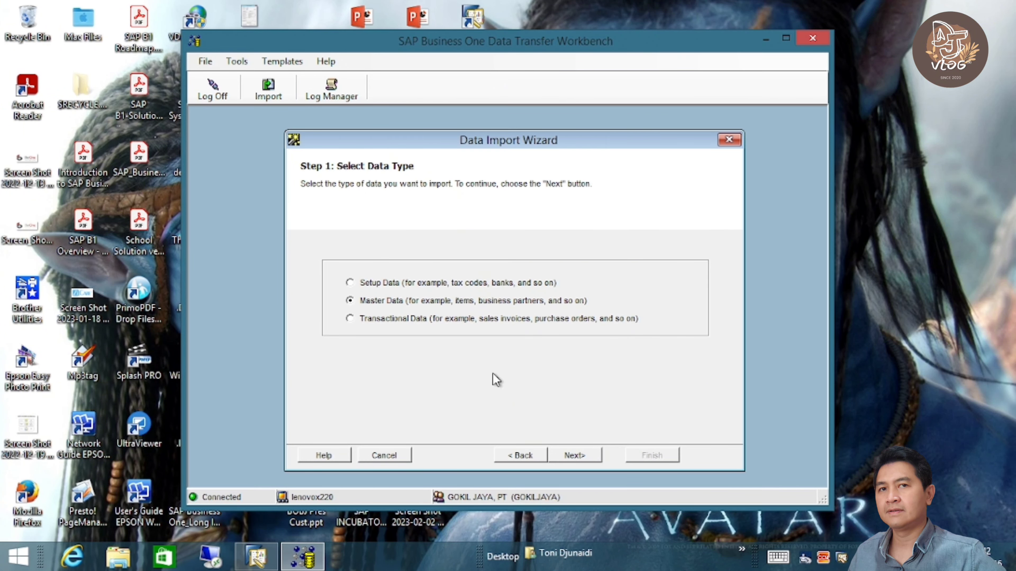
left_click(574, 455)
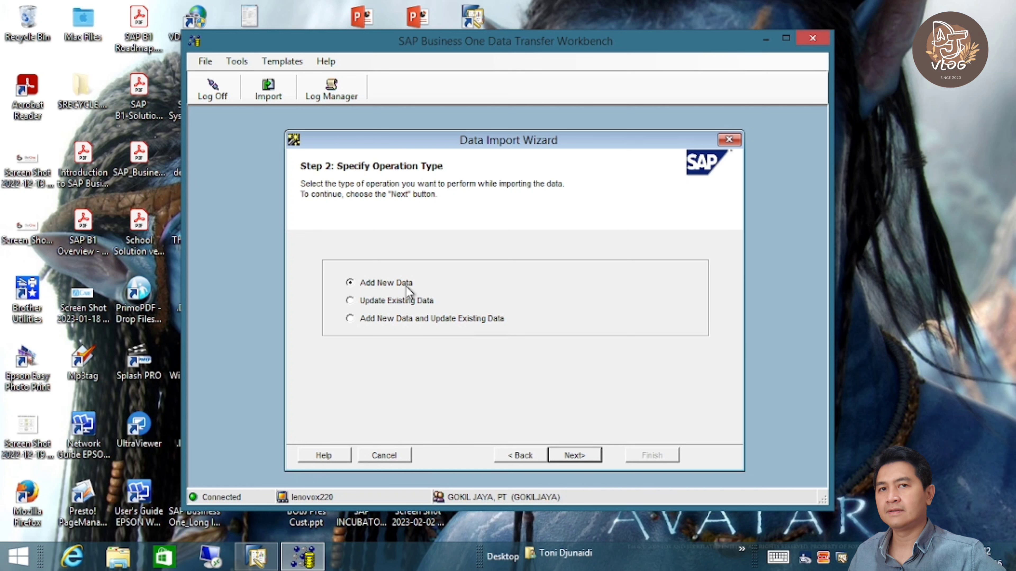
left_click(581, 456)
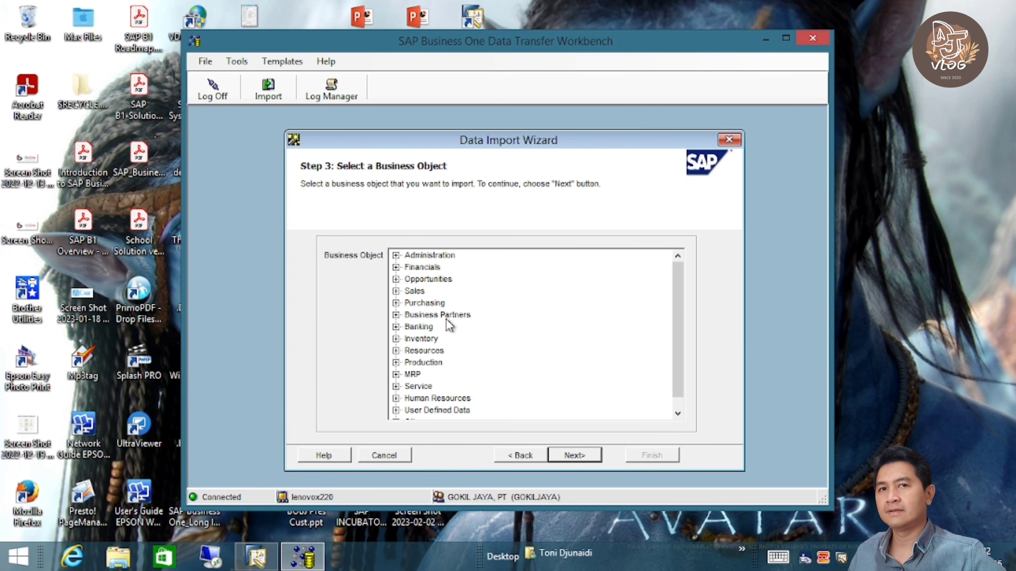
left_click(396, 267)
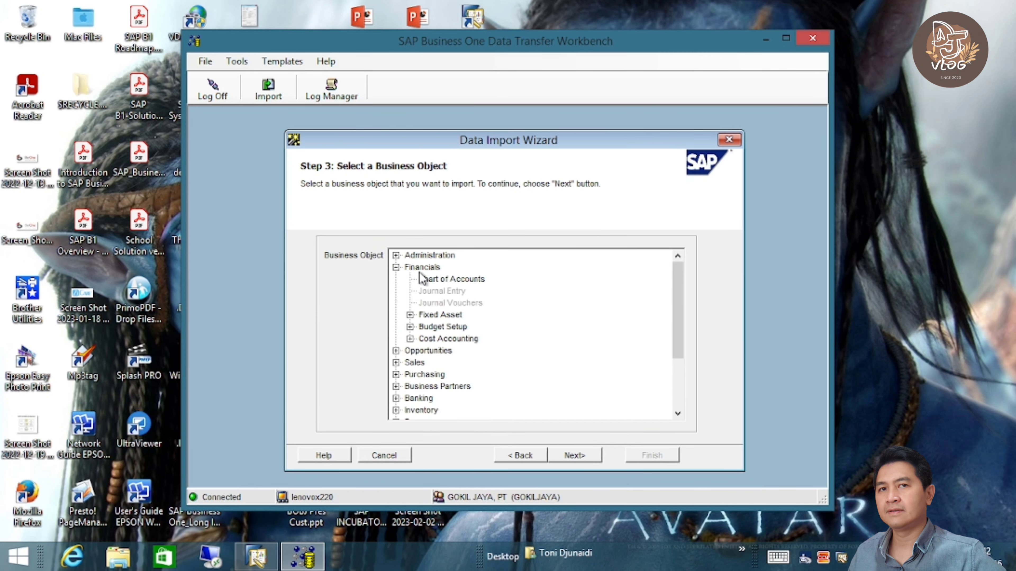
left_click(452, 279)
- Use DTW COA PDI.txt as the source file and advance to field mapping
left_click(584, 454)
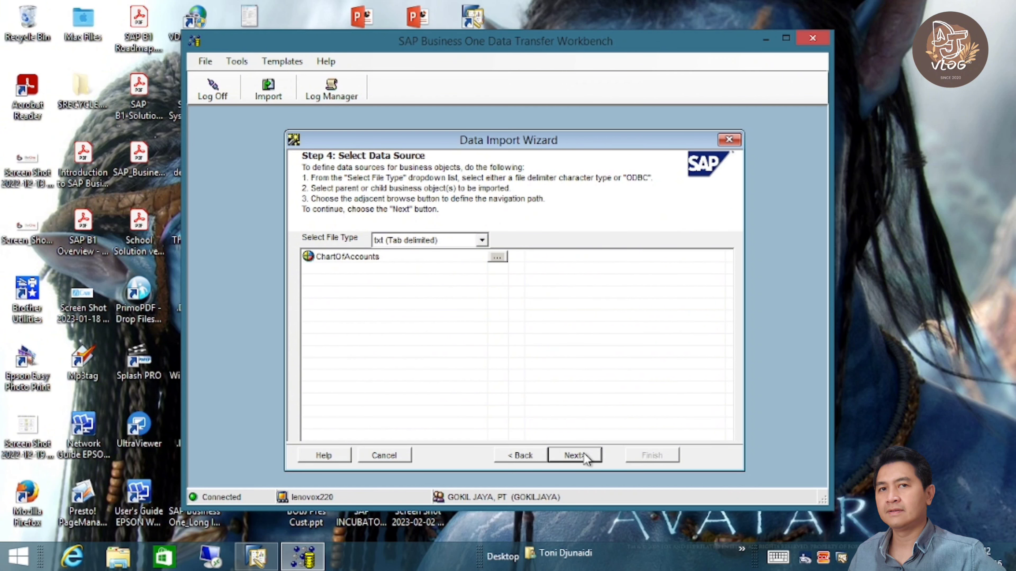
left_click(497, 257)
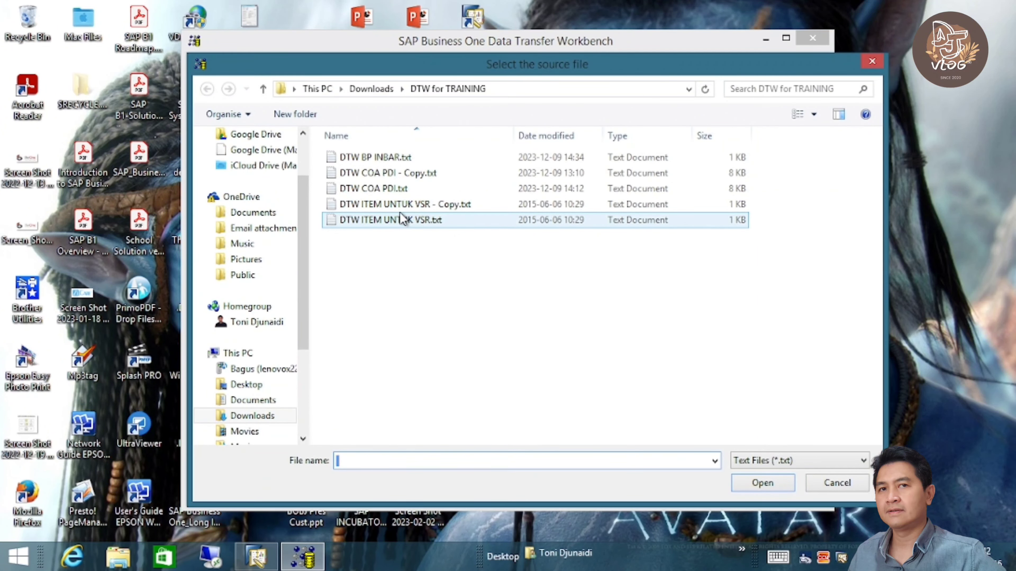
double_click(397, 189)
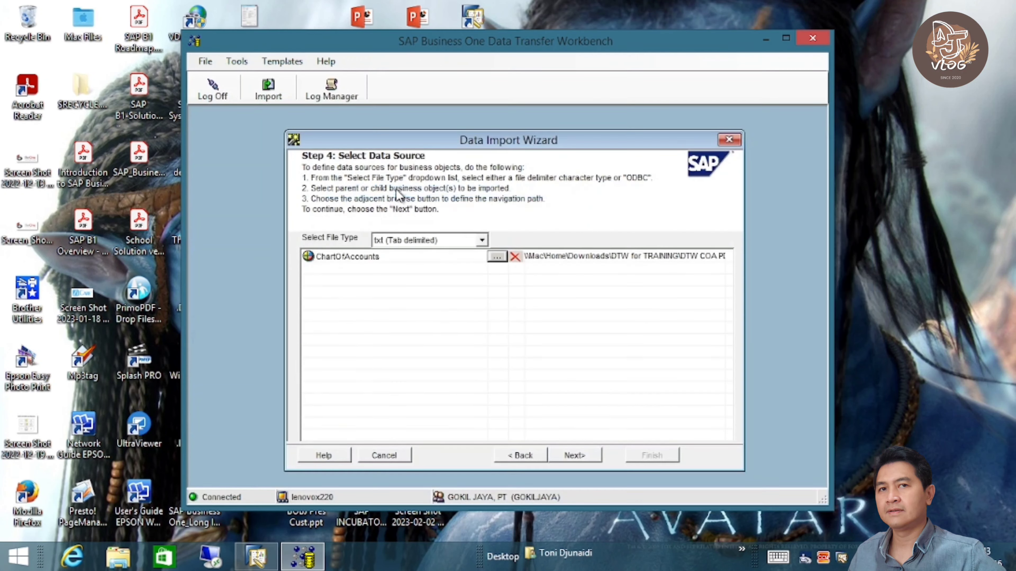
left_click(574, 456)
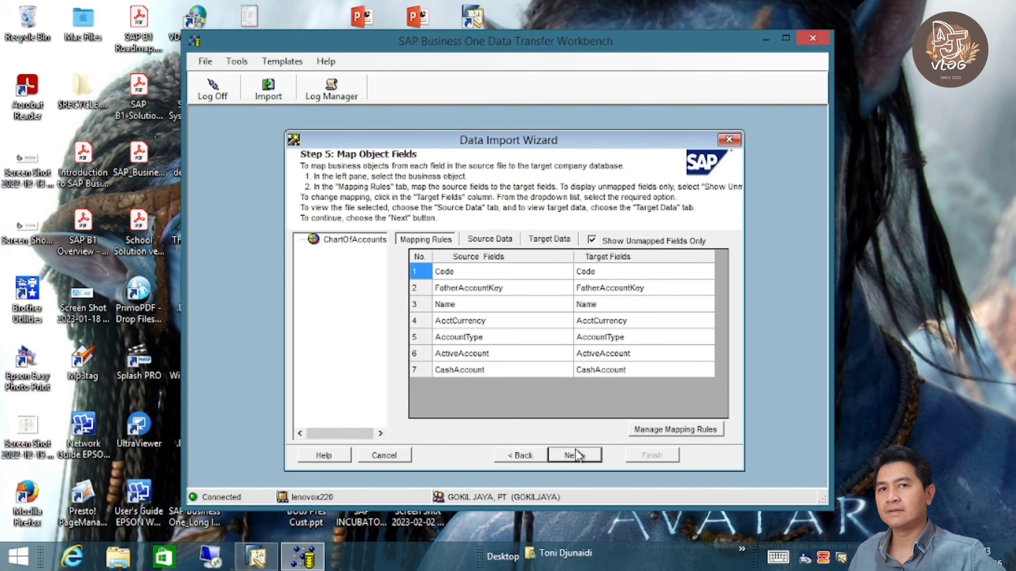
- Run the import simulation (2 created, 1 failed), then return to mapping and view the source rows
left_click(575, 456)
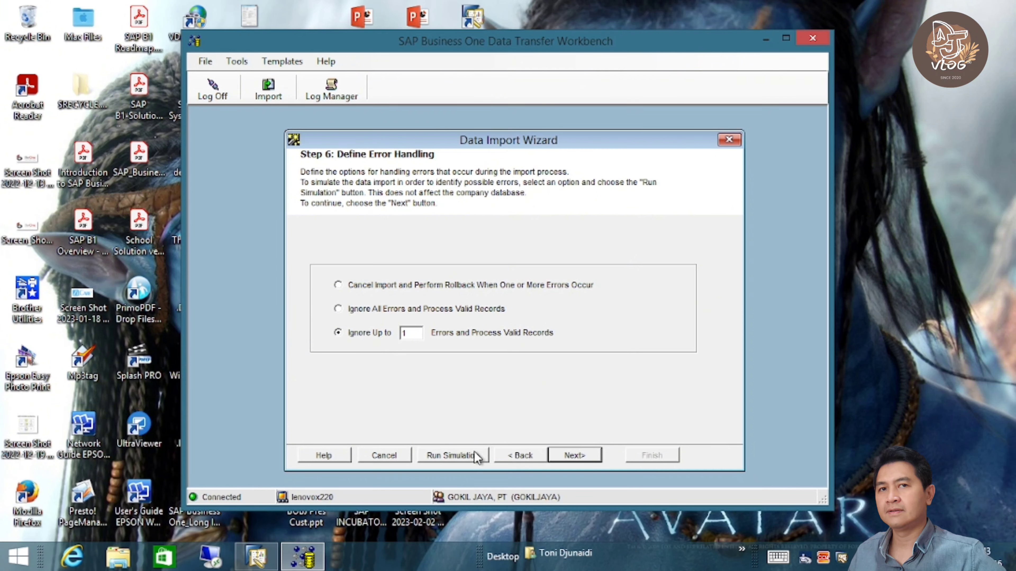
left_click(462, 455)
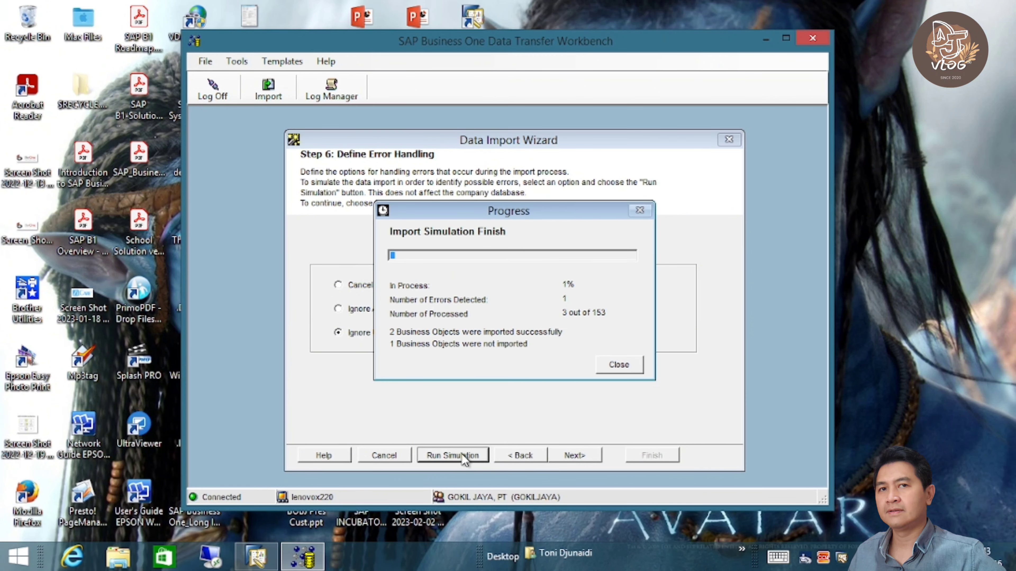
left_click(622, 365)
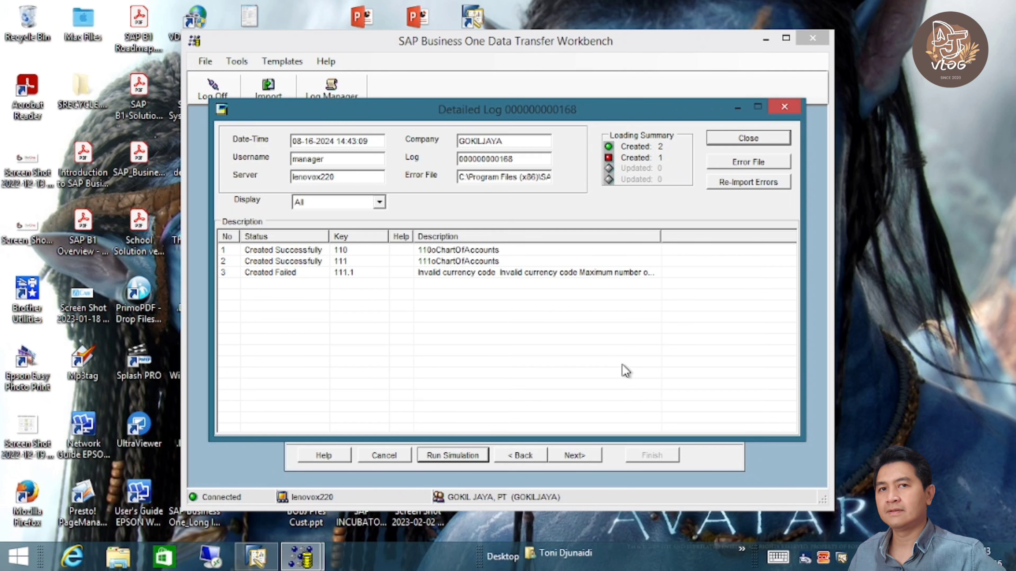
left_click(748, 138)
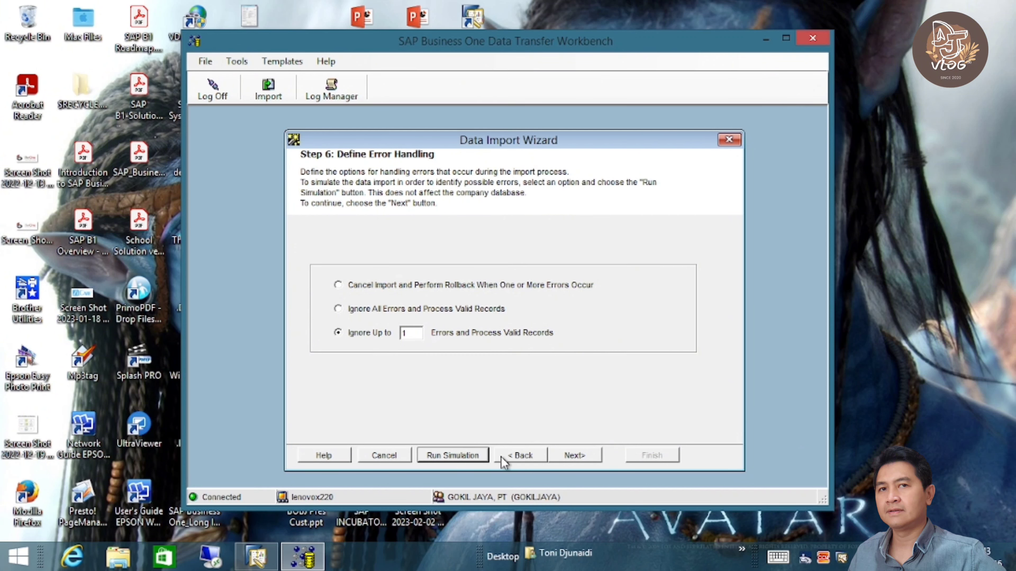
left_click(524, 457)
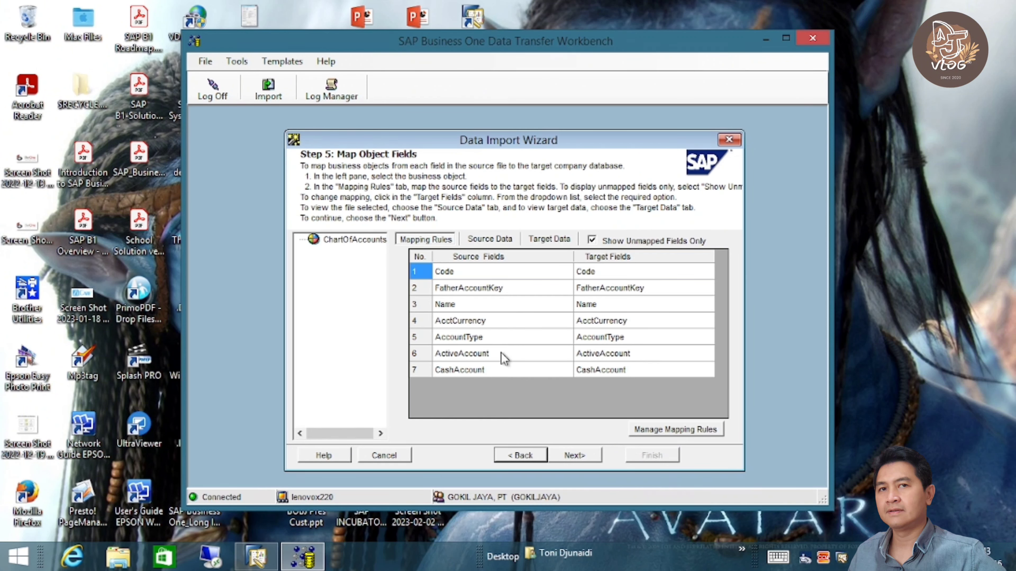
left_click(490, 240)
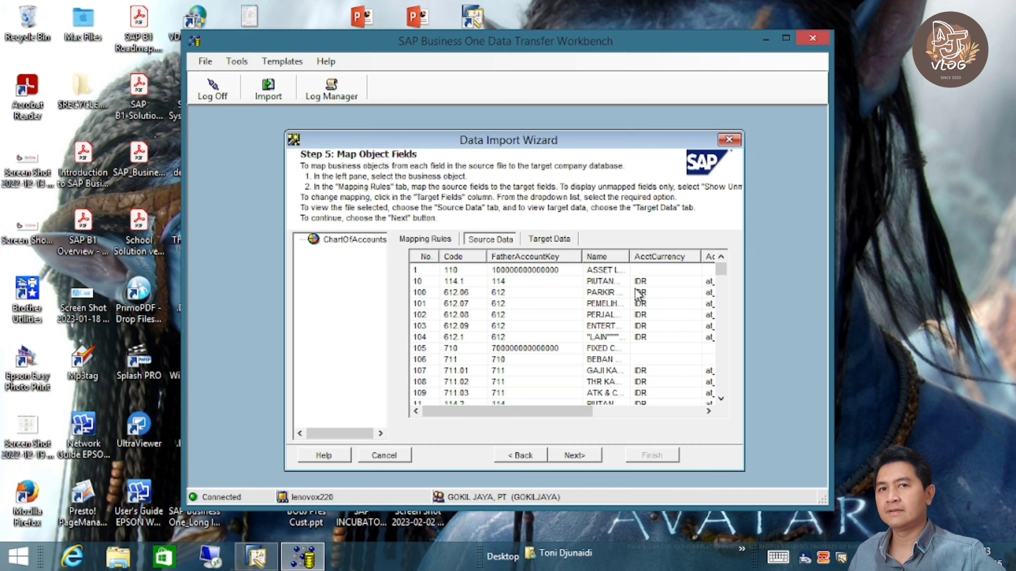
- Cancel the import wizard and begin switching SAP Business One to GOKIL JAYA, PT, then abandon it
left_click(390, 455)
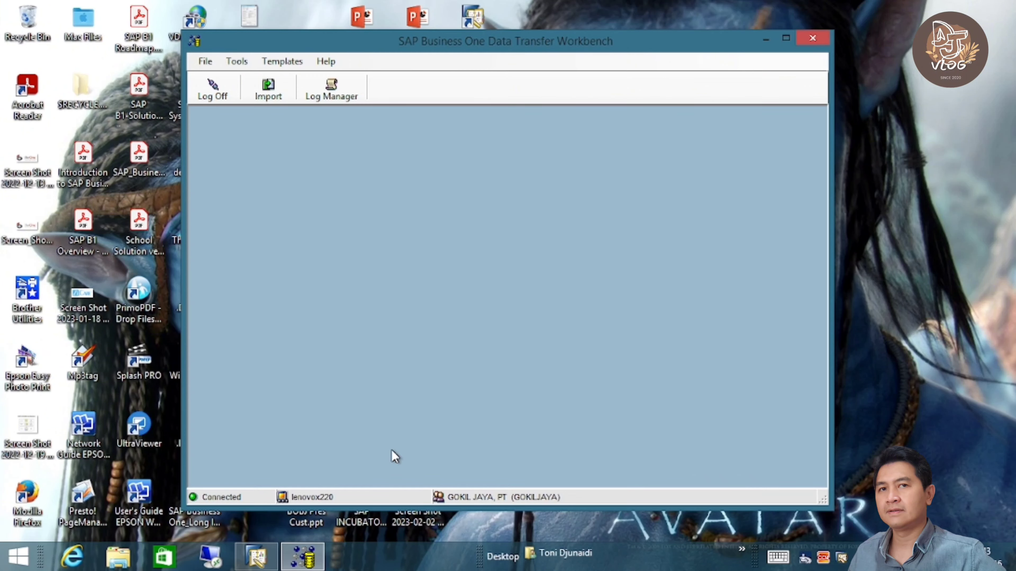
left_click(259, 560)
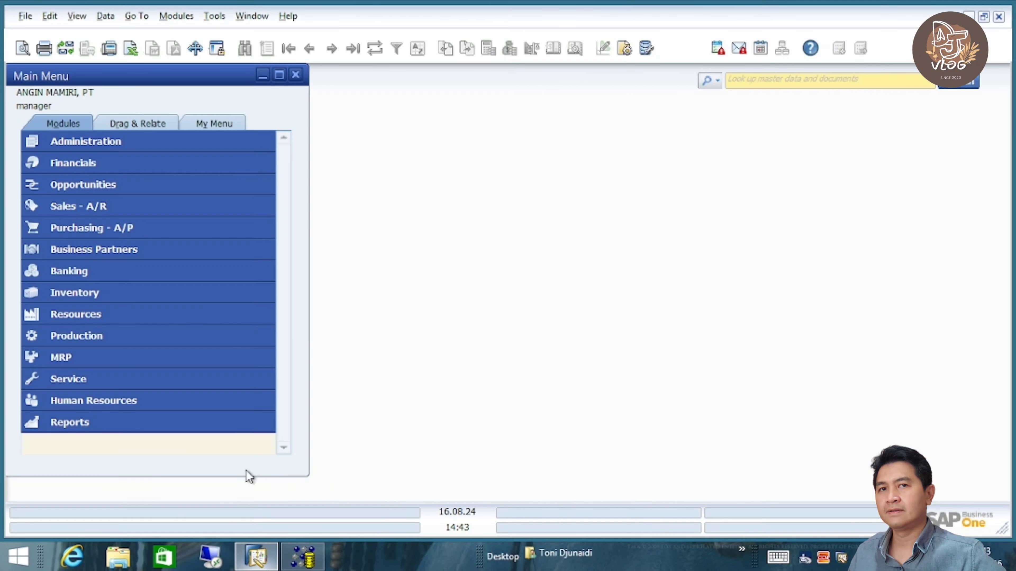
left_click(180, 144)
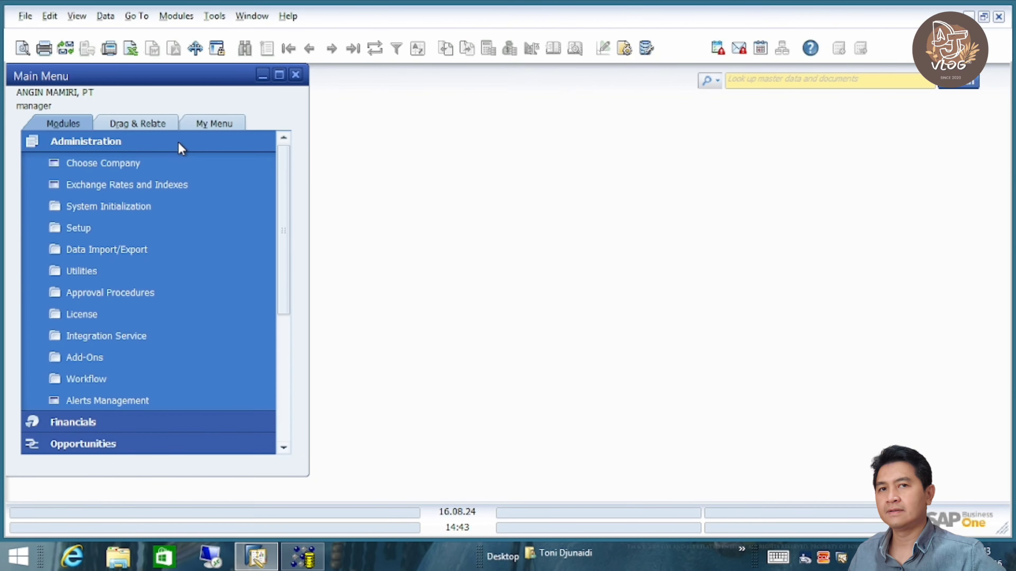
left_click(171, 164)
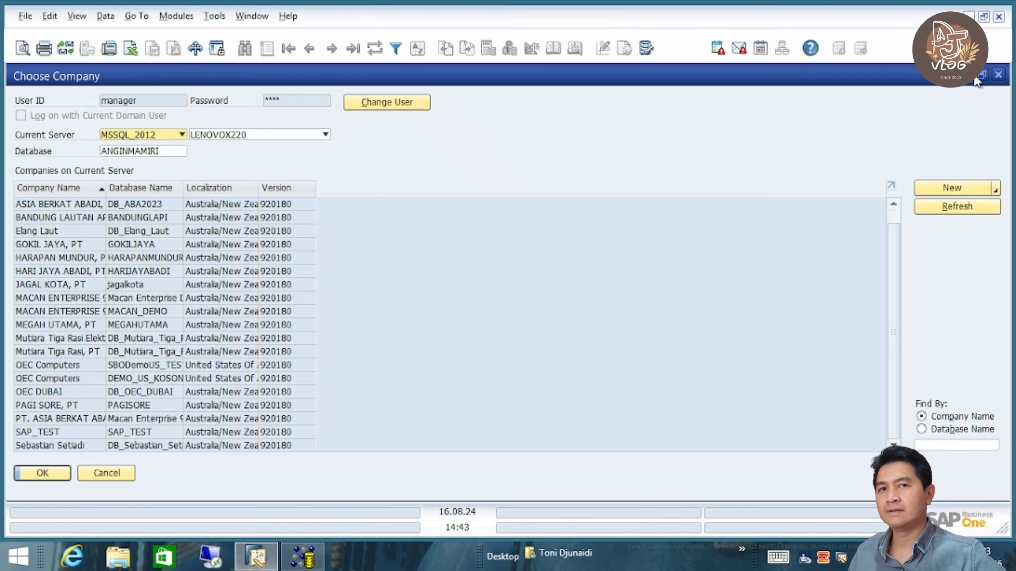
left_click(982, 74)
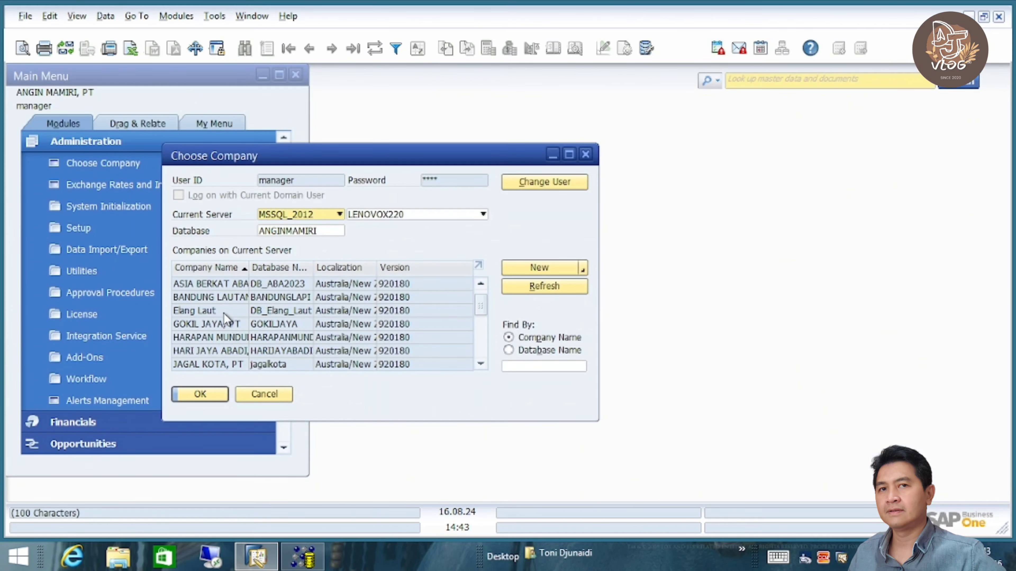
left_click(218, 324)
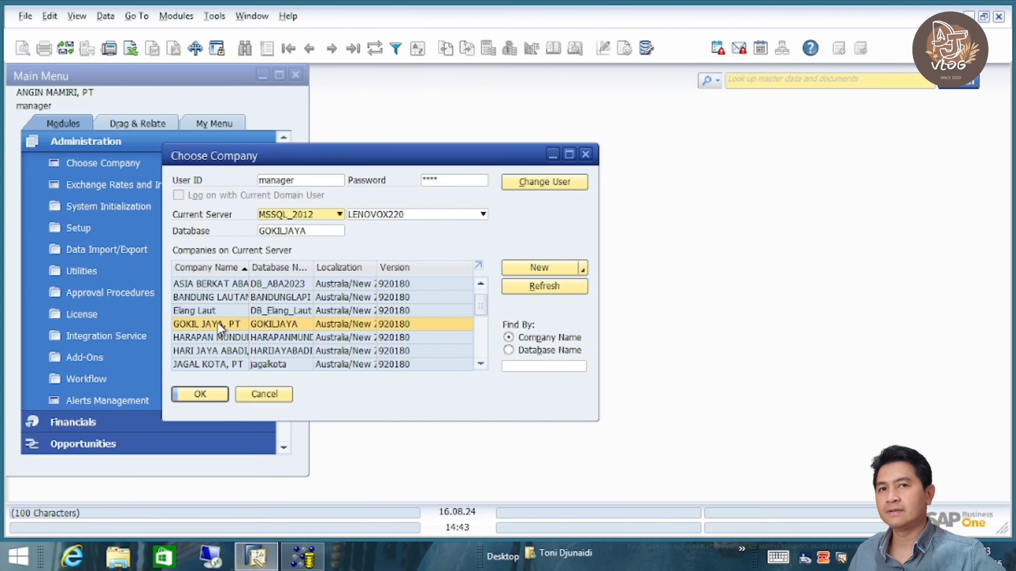
left_click(453, 180)
type("1")
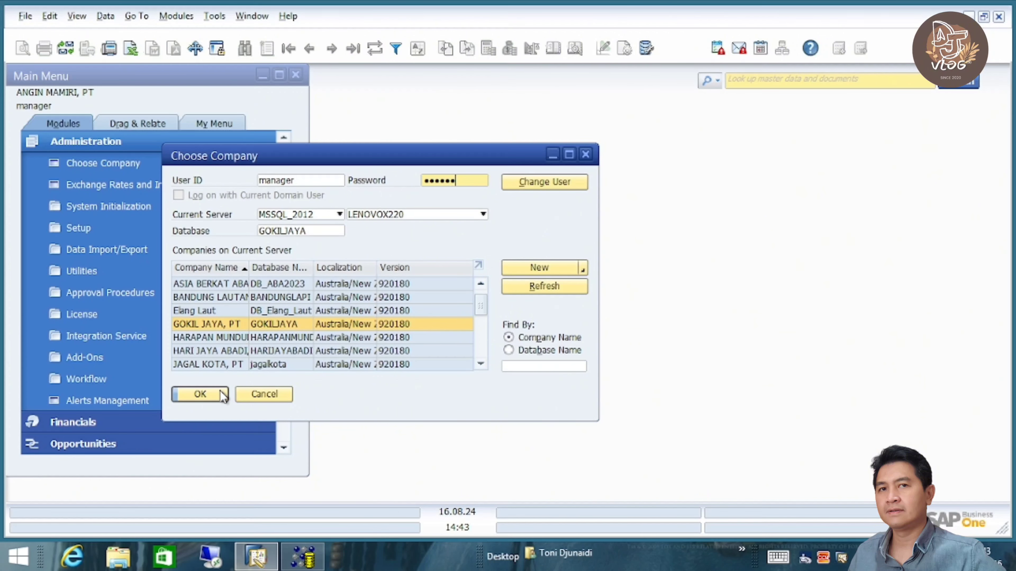
left_click(259, 393)
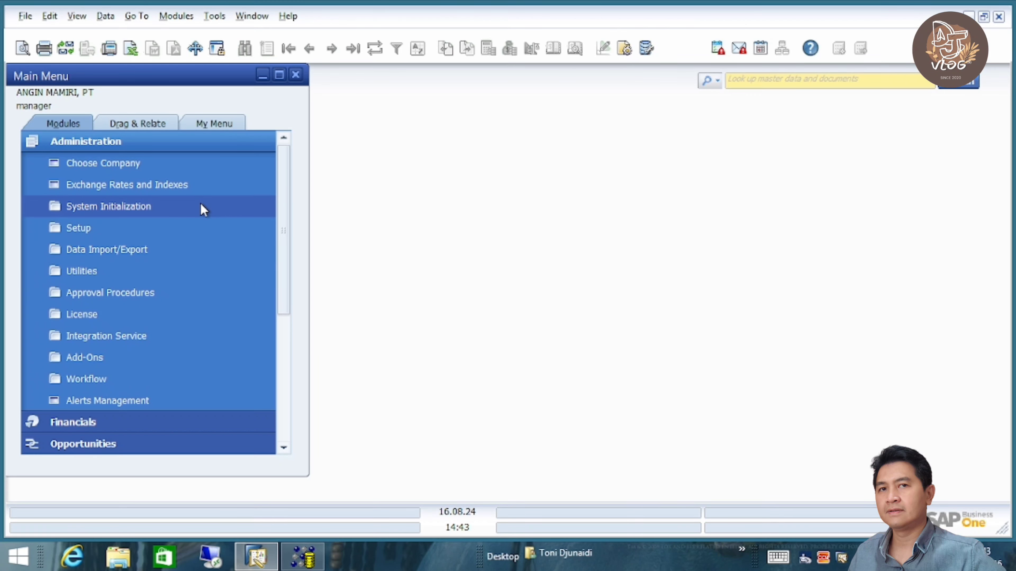
- Reselect GOKIL JAYA, PT in Choose Company, re-enter the password and log in
left_click(181, 167)
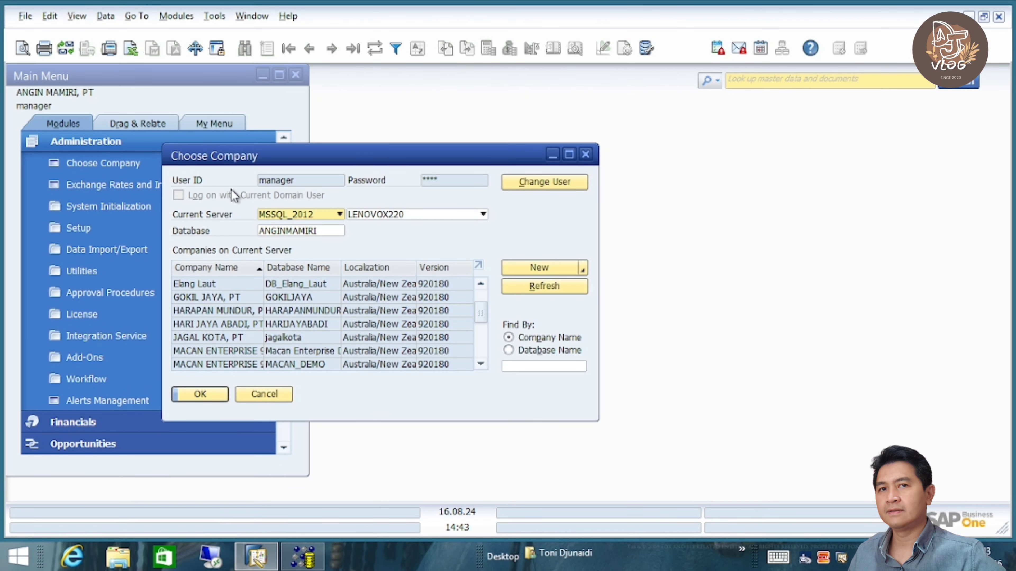
left_click(216, 297)
left_click(451, 180)
type("1")
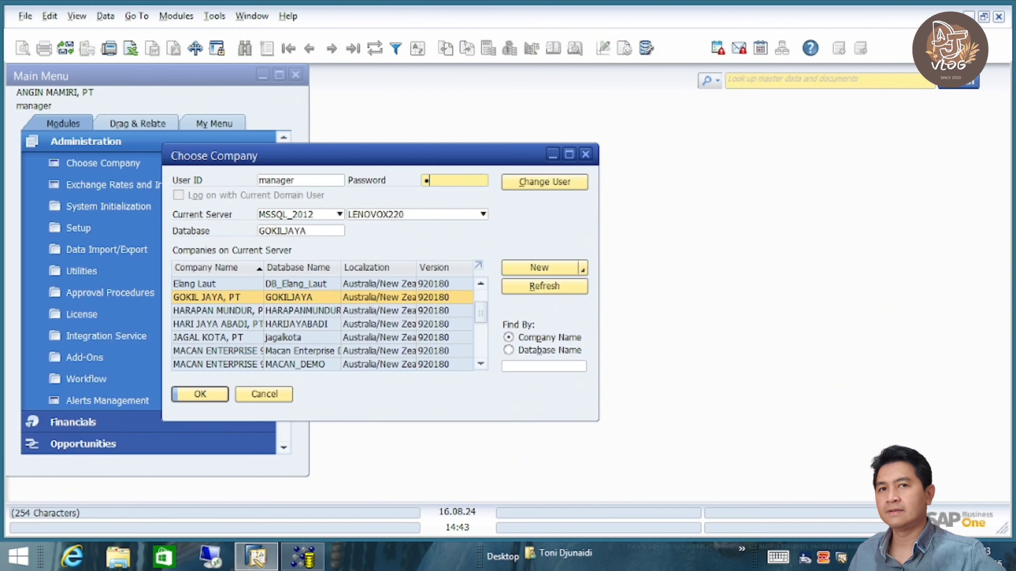
left_click(200, 394)
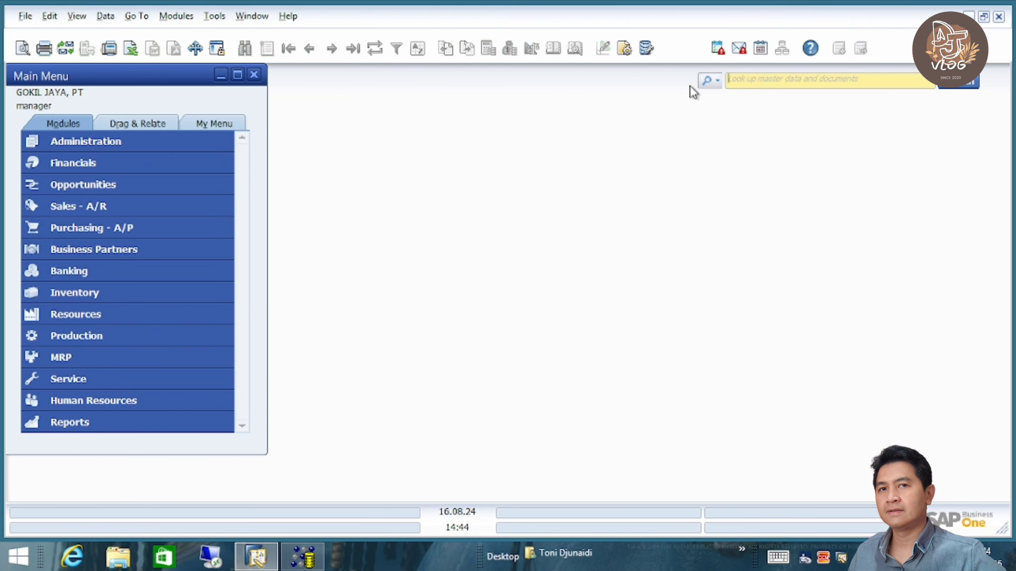
- Find the Currencies setup with a menu search for 'curren'
left_click(714, 80)
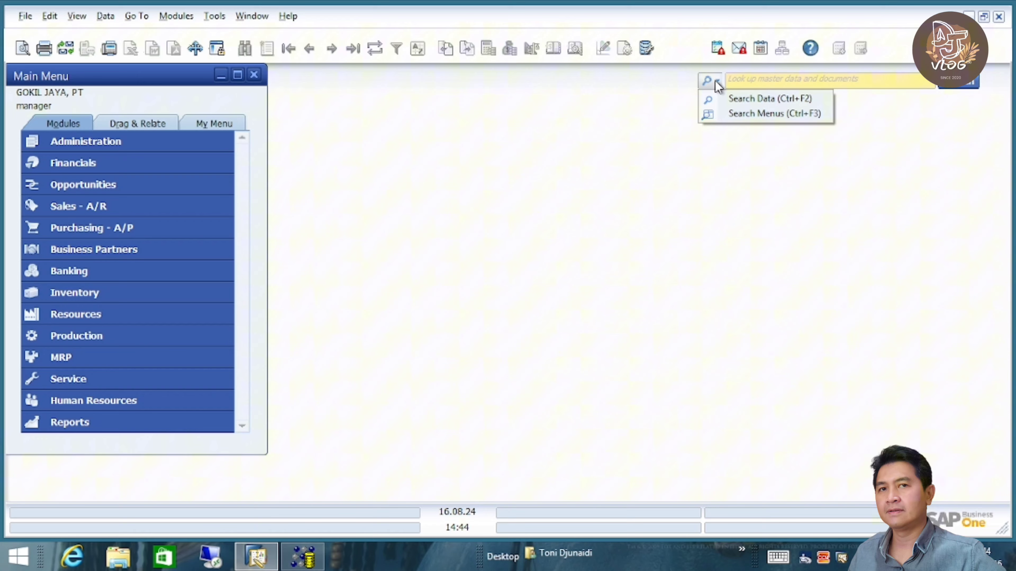
left_click(719, 112)
type("curren")
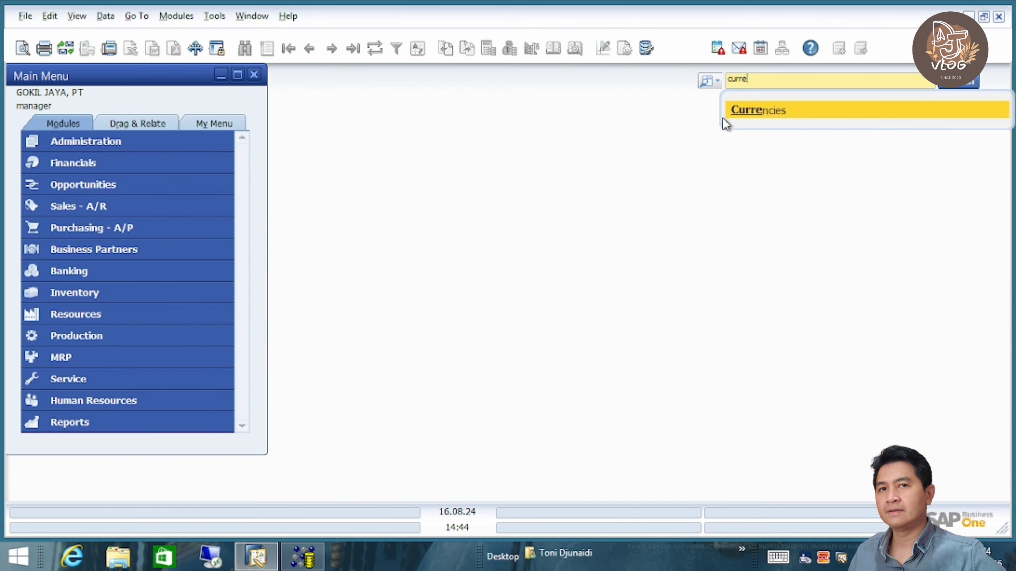
left_click(764, 116)
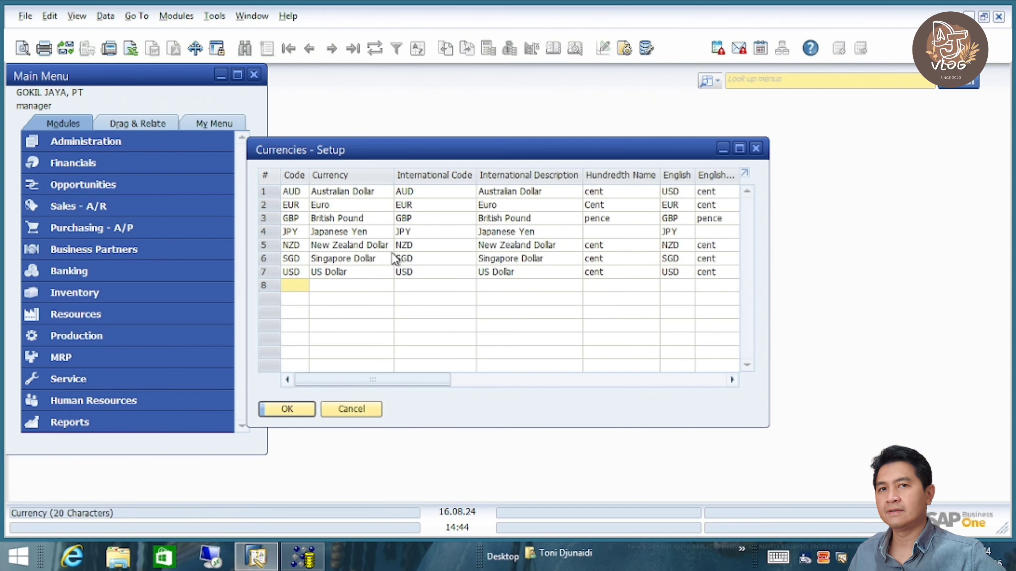
- Enter currency IDR, Indonesian Rupiah, with international code IDR and description Indonesian Rup
type("IDR")
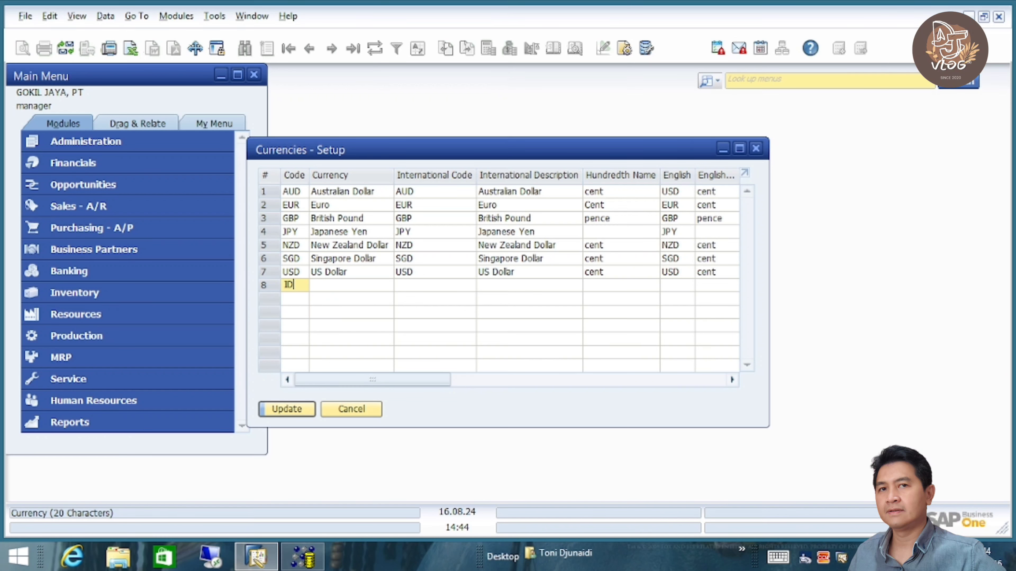
key("Tab")
type("Ind")
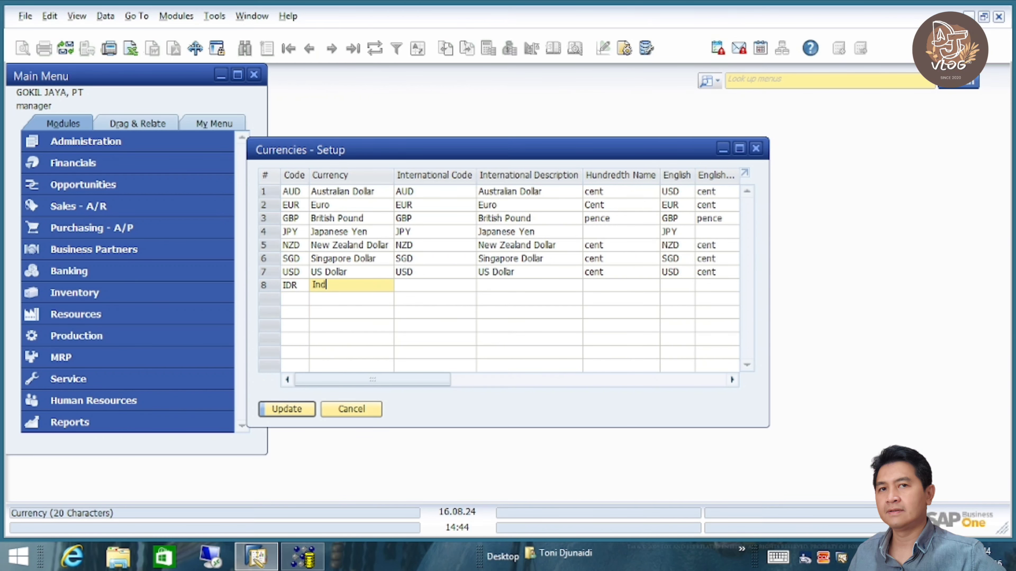
type("onesian Rupiah")
key("Tab")
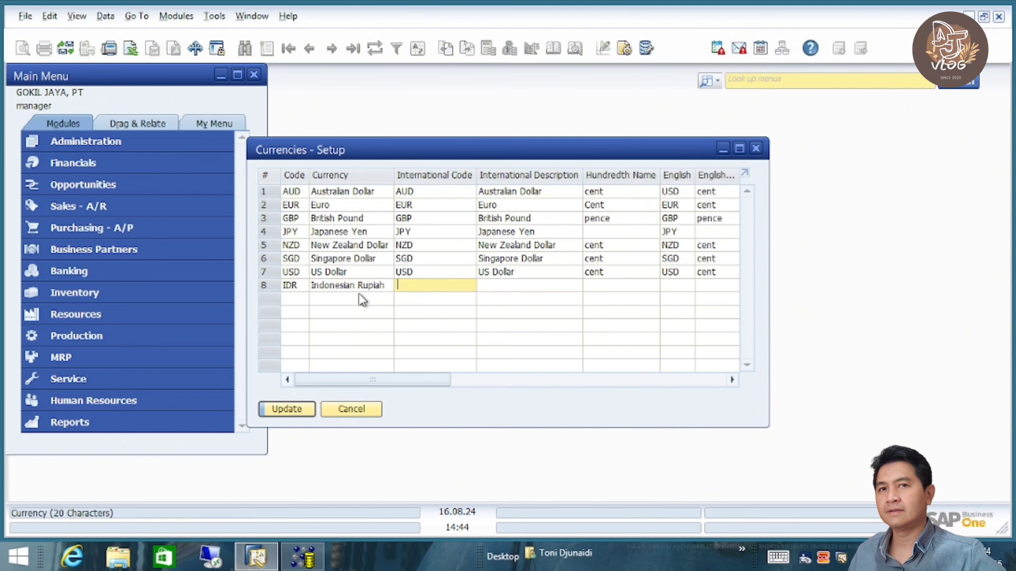
type("IDR")
key("Tab")
type("Indo")
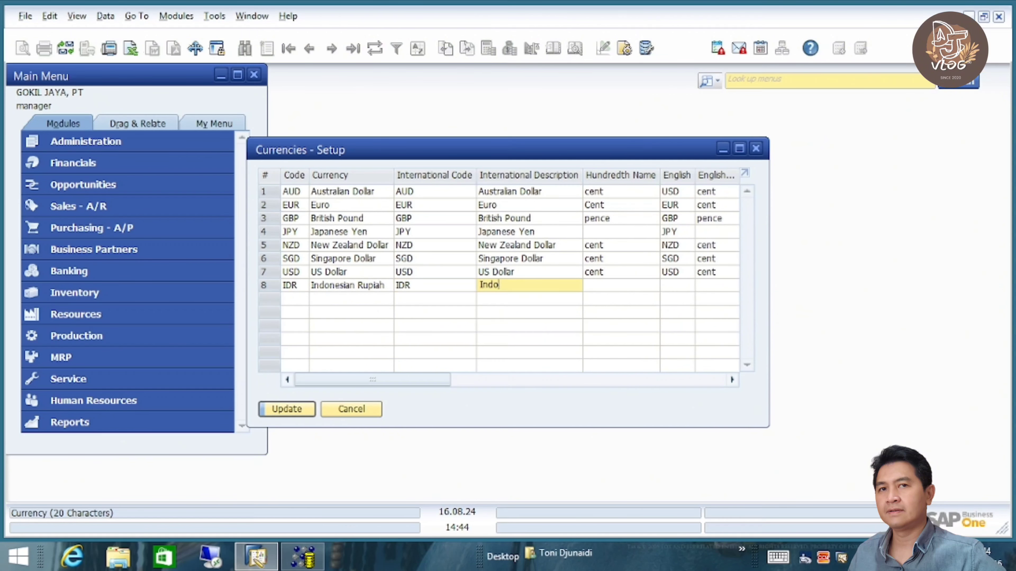
type("nesian Rupiah")
- Set the hundredth names to cent and ISO code IDR, then save the currency
key("Tab")
type("cent")
key("Tab")
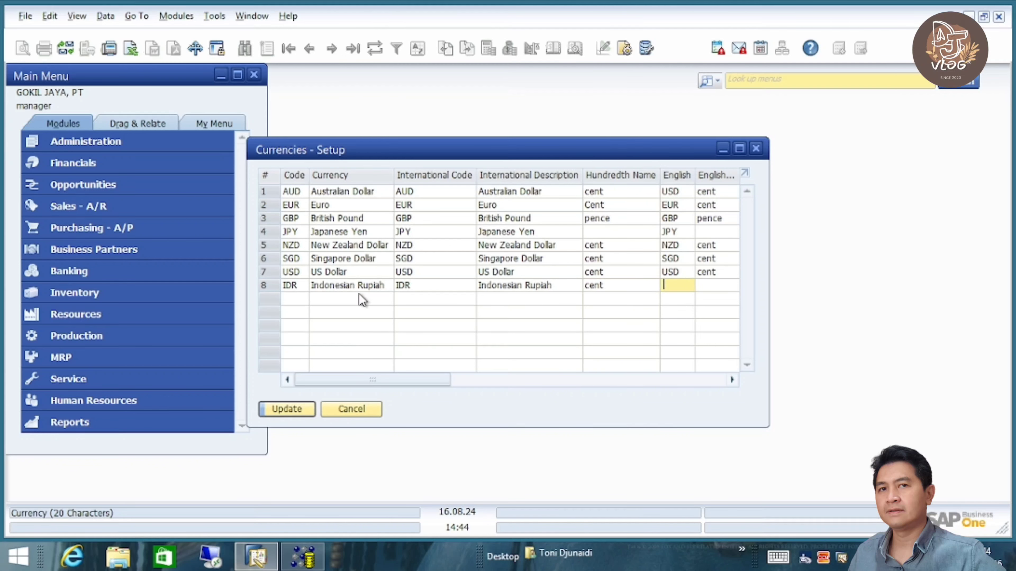
key("Tab")
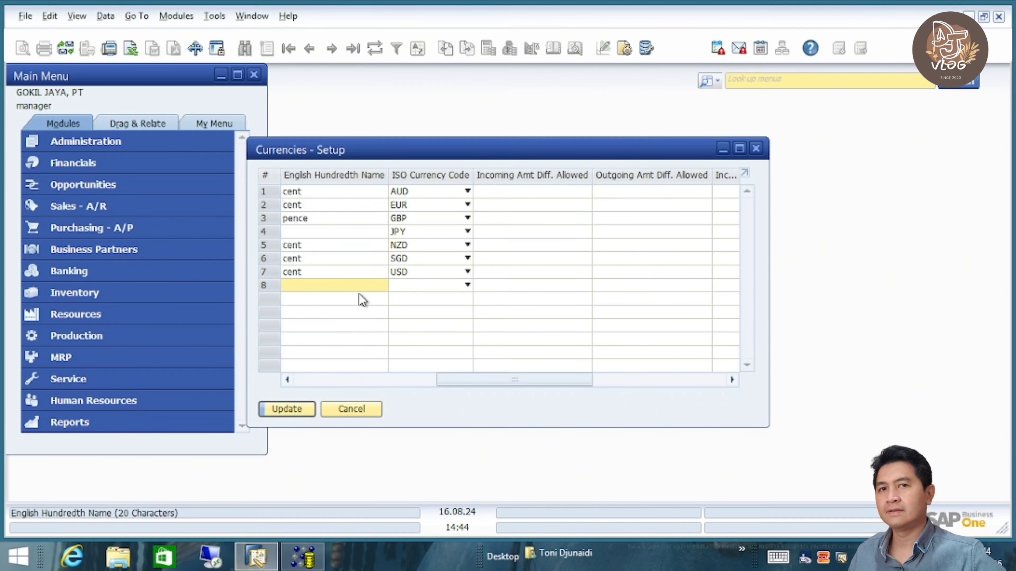
type("cent")
key("Tab")
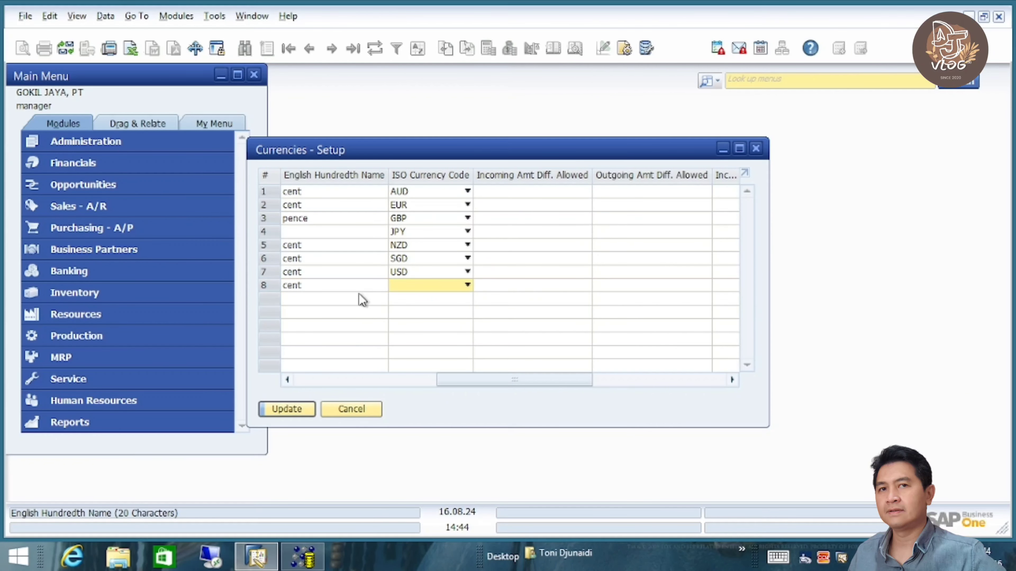
type("IDR")
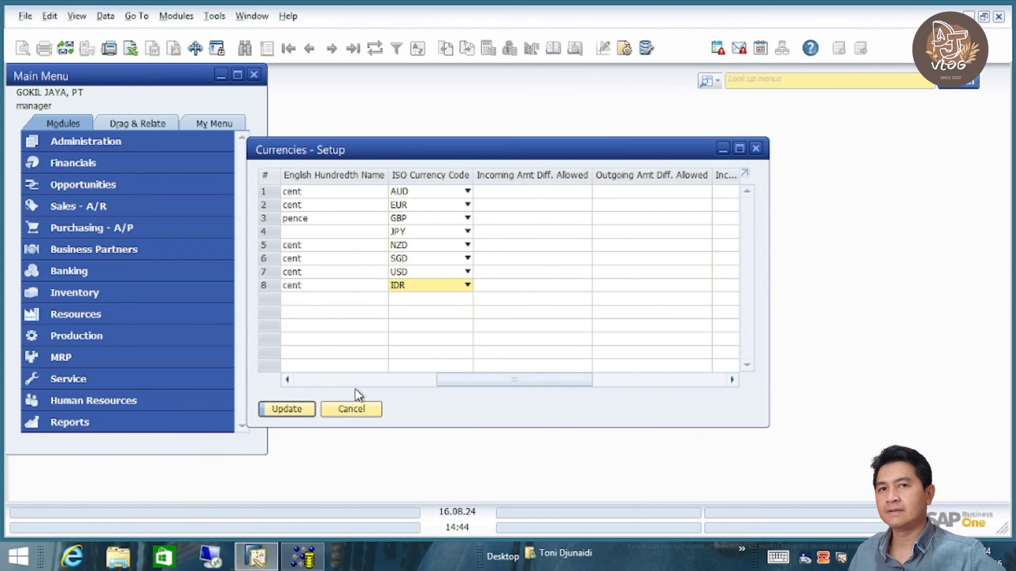
left_click(287, 409)
- Start a new master data import in Data Transfer Workbench with Chart of Accounts as the business object
left_click(287, 409)
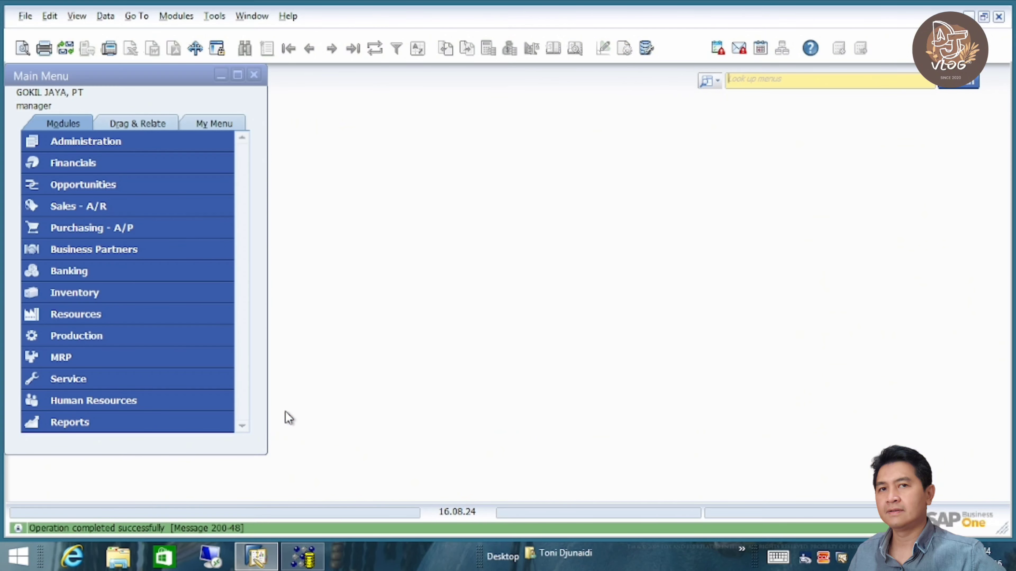
left_click(303, 554)
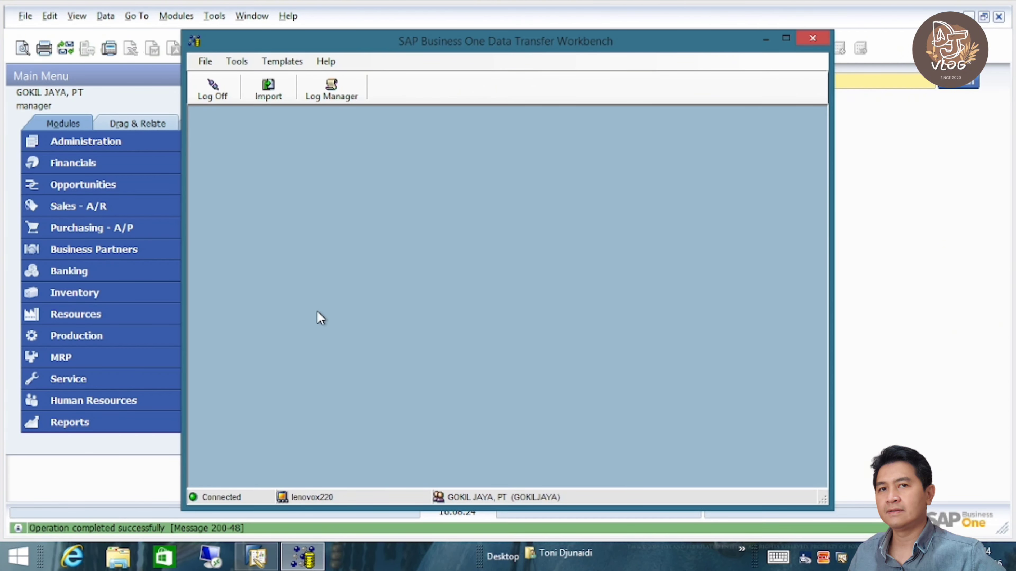
left_click(273, 90)
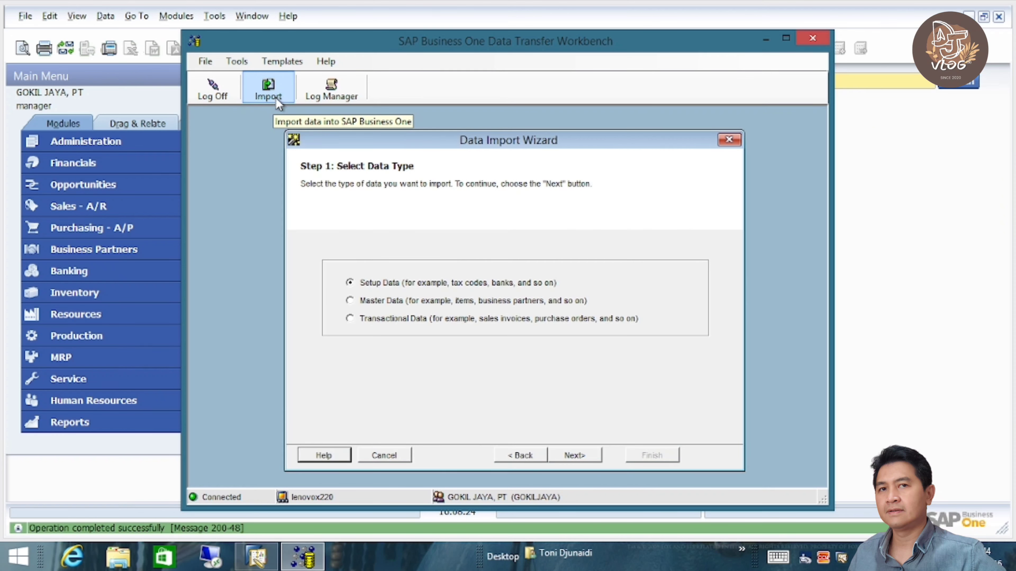
left_click(426, 298)
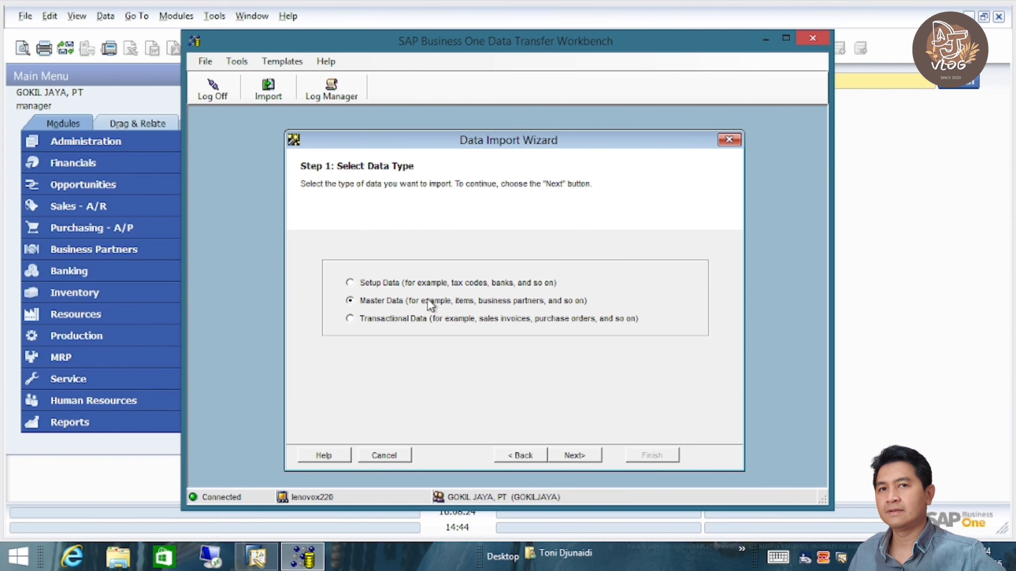
left_click(575, 453)
left_click(578, 450)
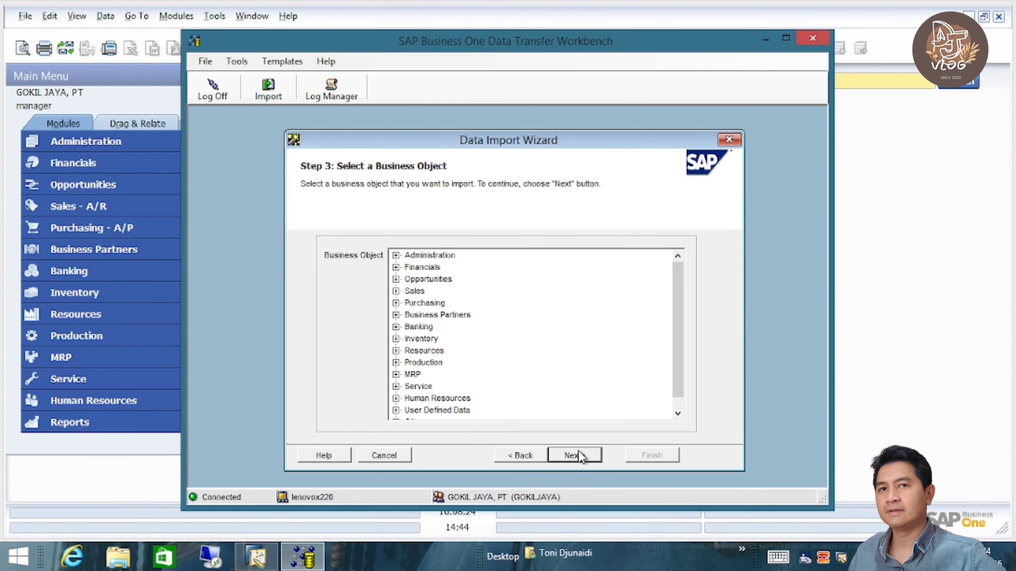
left_click(396, 267)
left_click(443, 279)
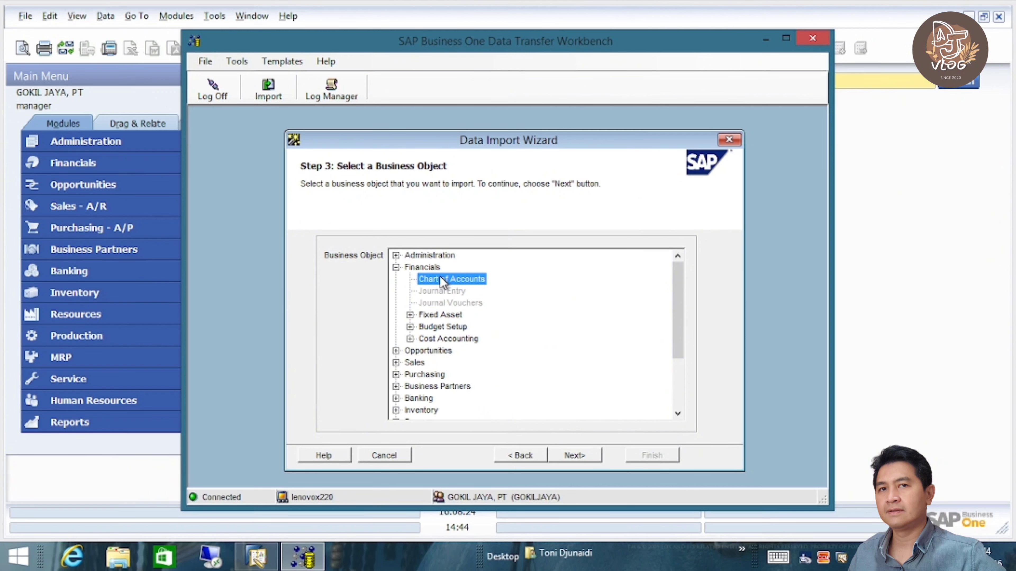
left_click(574, 456)
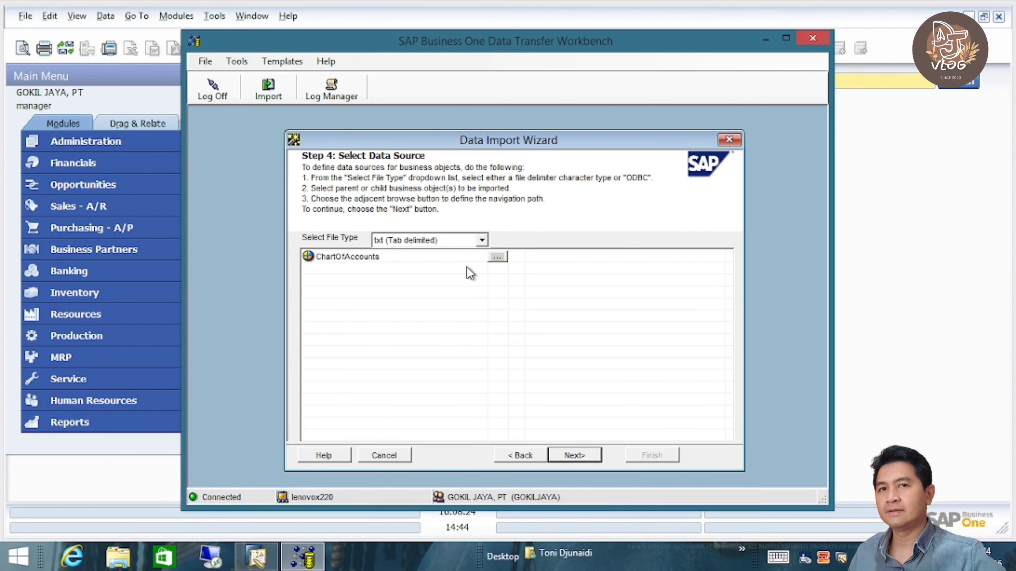
- Use DTW COA PDI.txt as the source file, keep the field mapping, and run the simulation
left_click(497, 256)
left_click(403, 190)
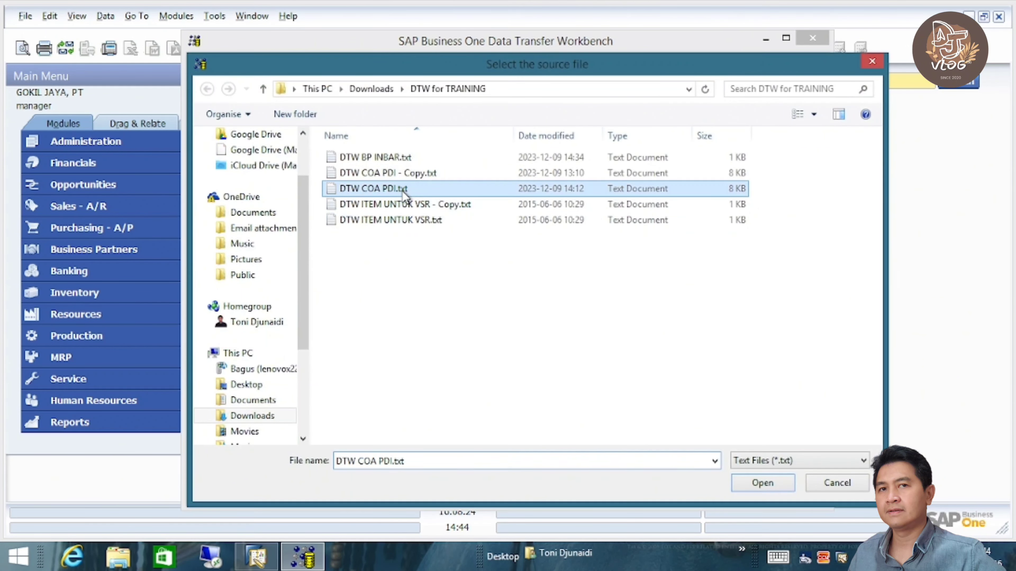
left_click(752, 483)
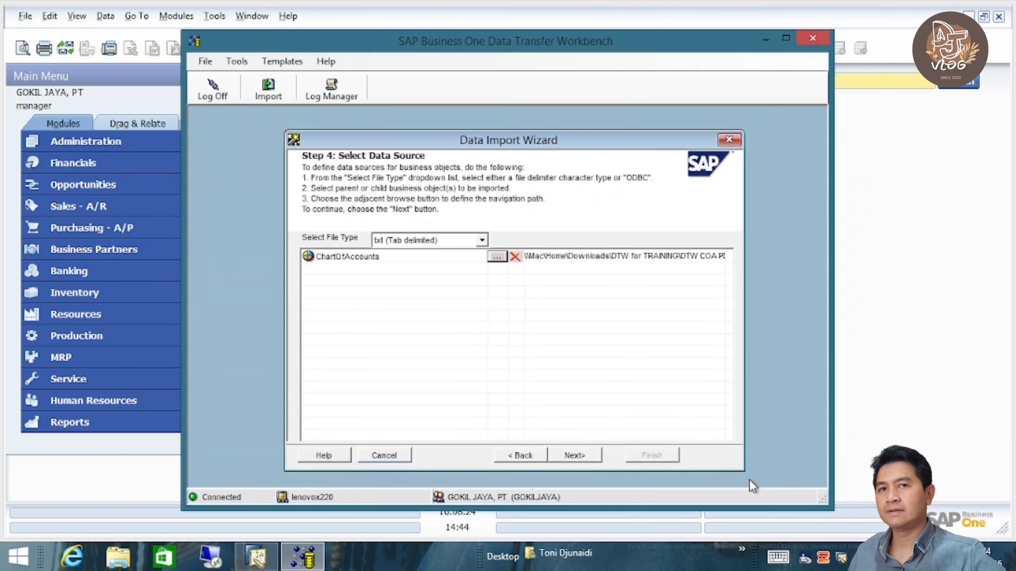
left_click(592, 454)
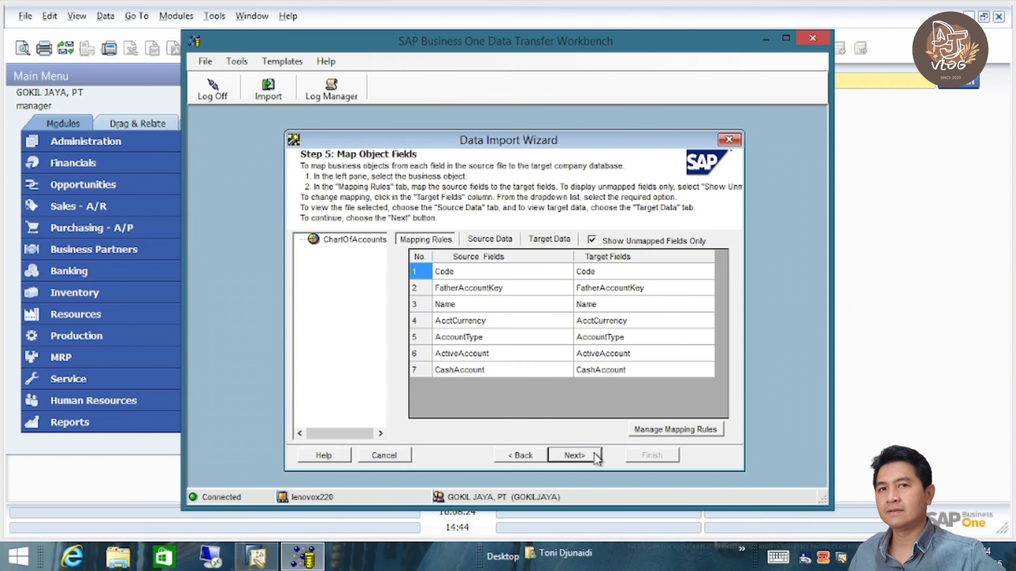
left_click(594, 456)
left_click(452, 456)
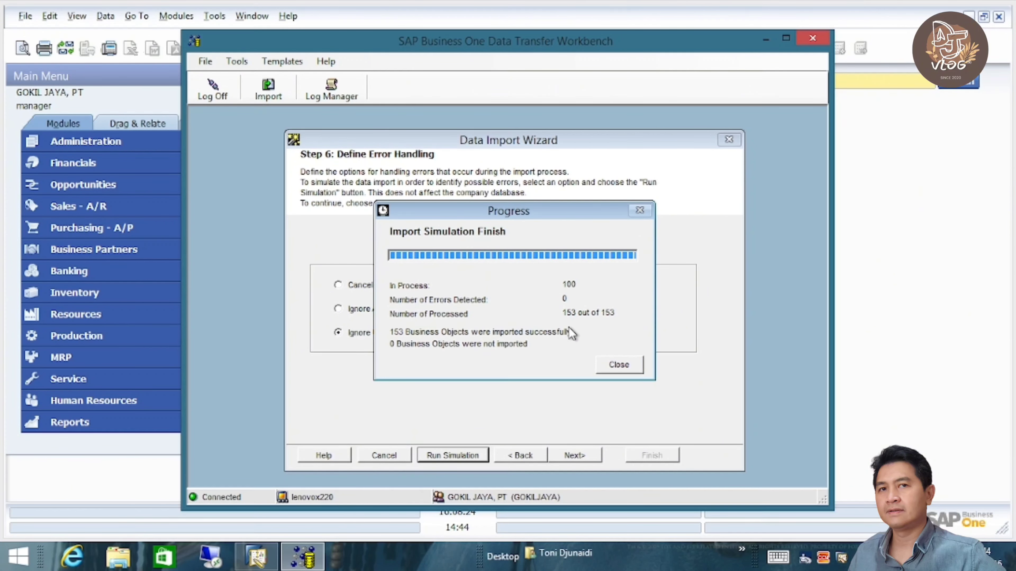
- Import the 153 chart-of-accounts records for real and close the simulation and import logs
left_click(618, 363)
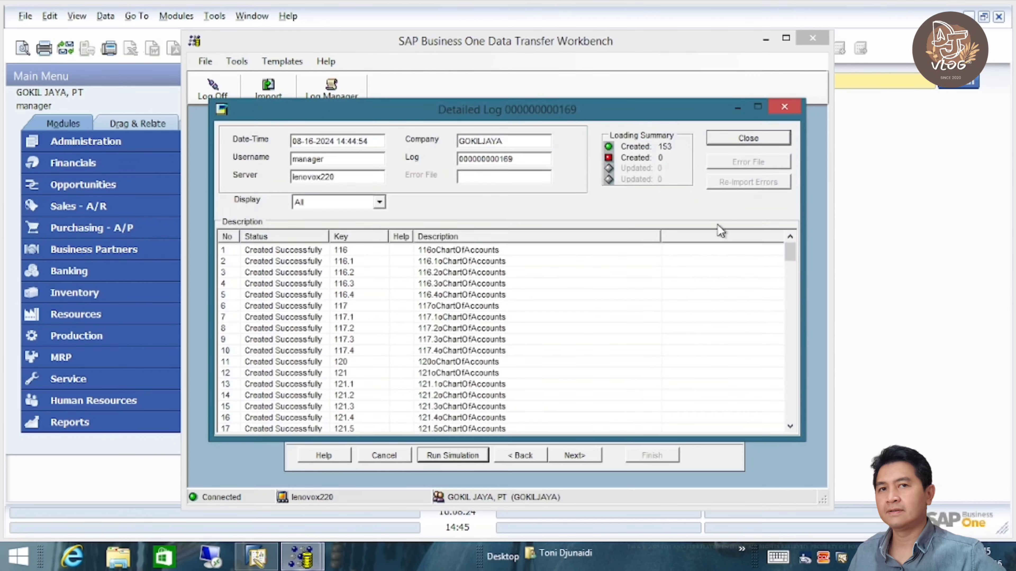
left_click(744, 140)
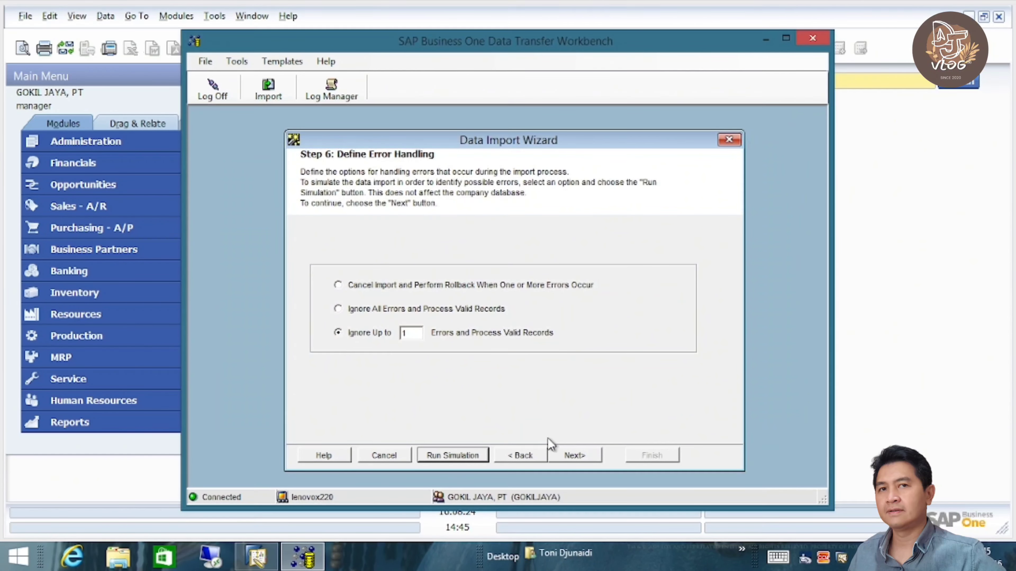
left_click(580, 453)
left_click(580, 453)
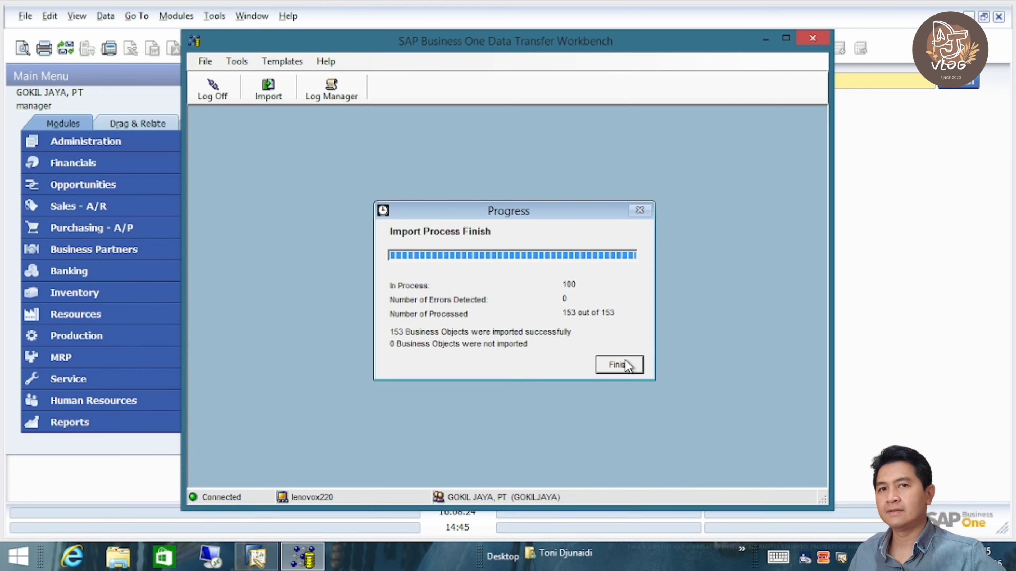
left_click(626, 362)
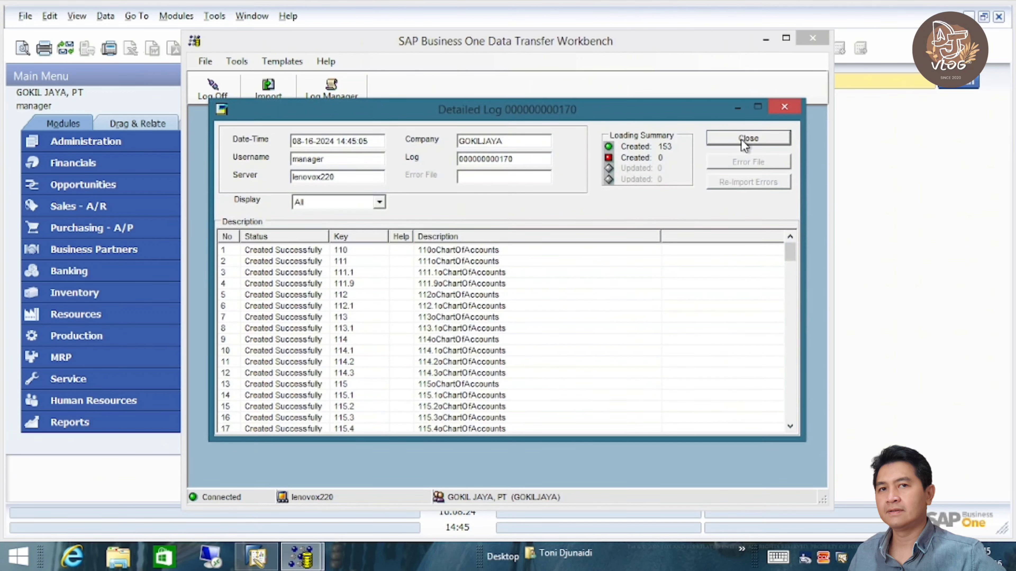
left_click(748, 137)
- Log off the company database and exit Data Transfer Workbench
left_click(213, 96)
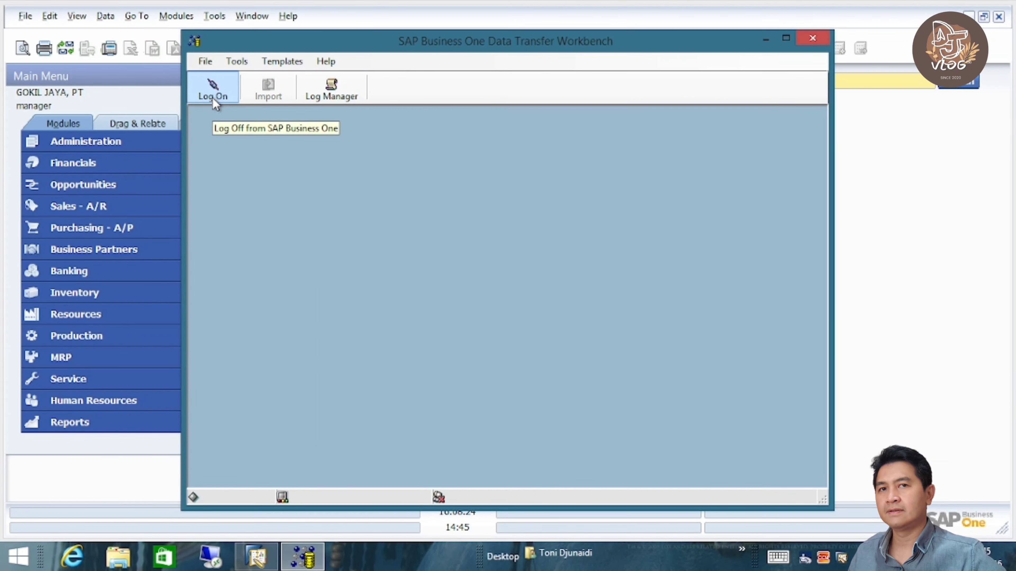
left_click(205, 61)
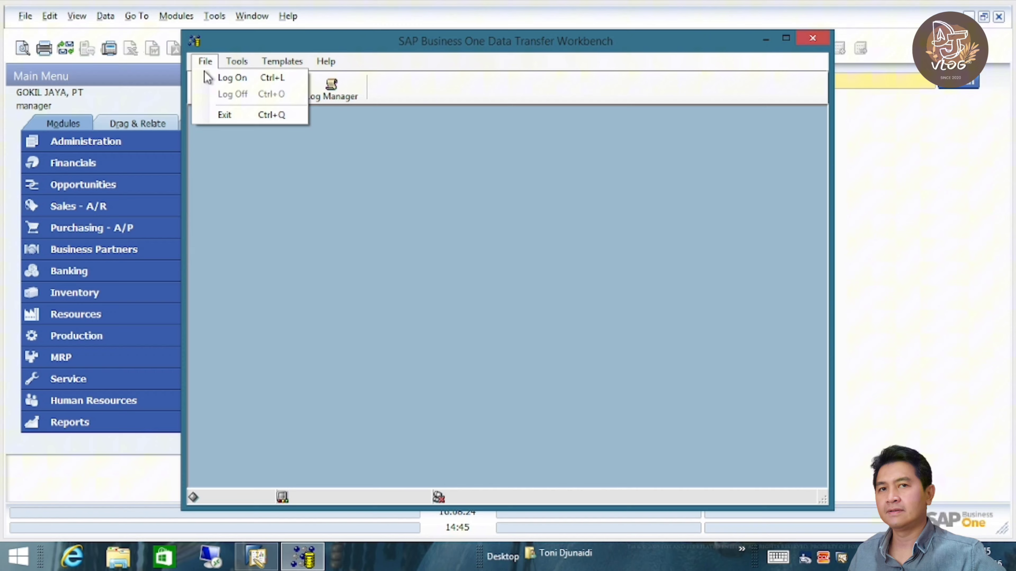
left_click(224, 115)
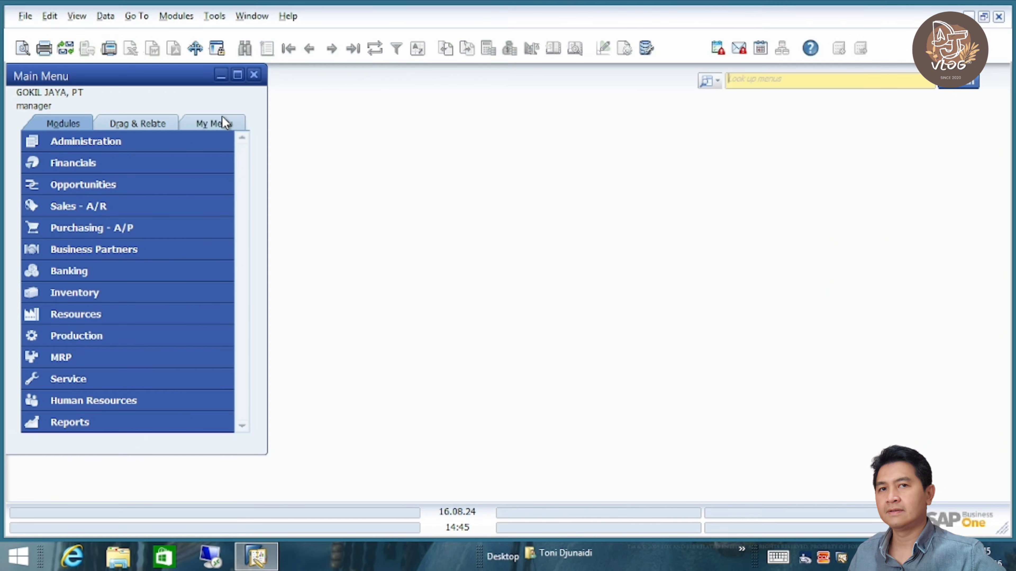
left_click(146, 145)
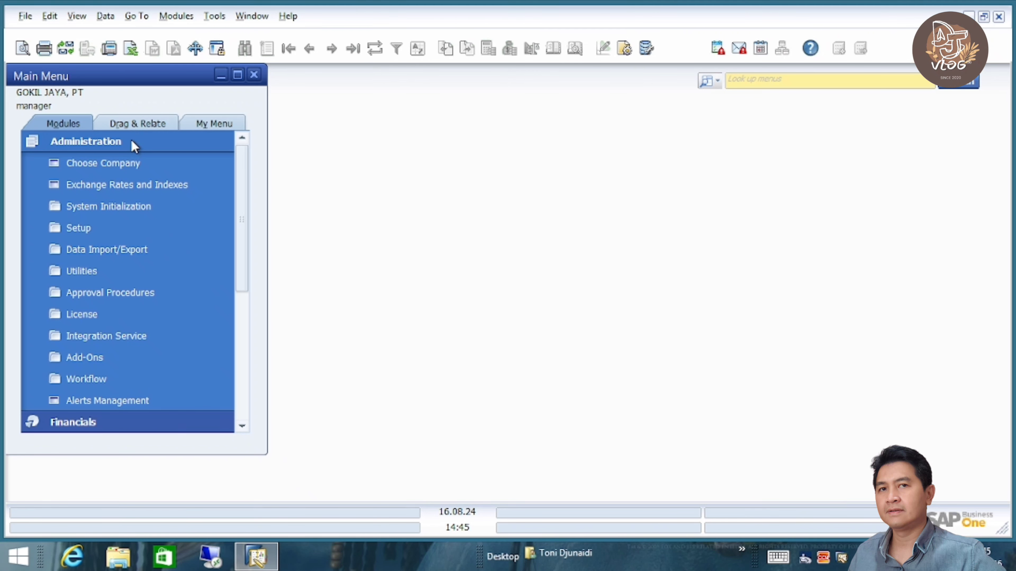
left_click(131, 141)
left_click(125, 160)
left_click(136, 163)
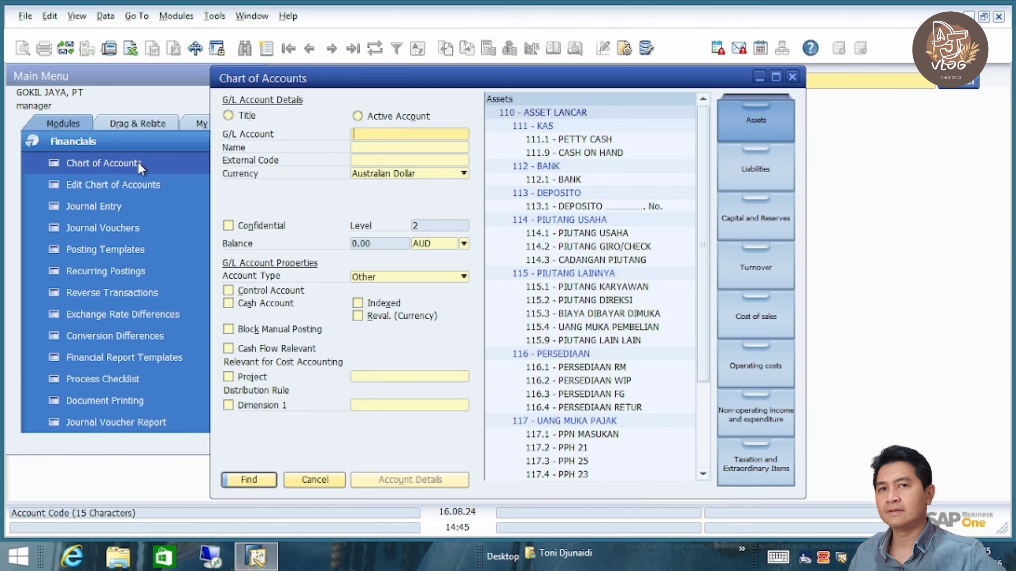
left_click(598, 233)
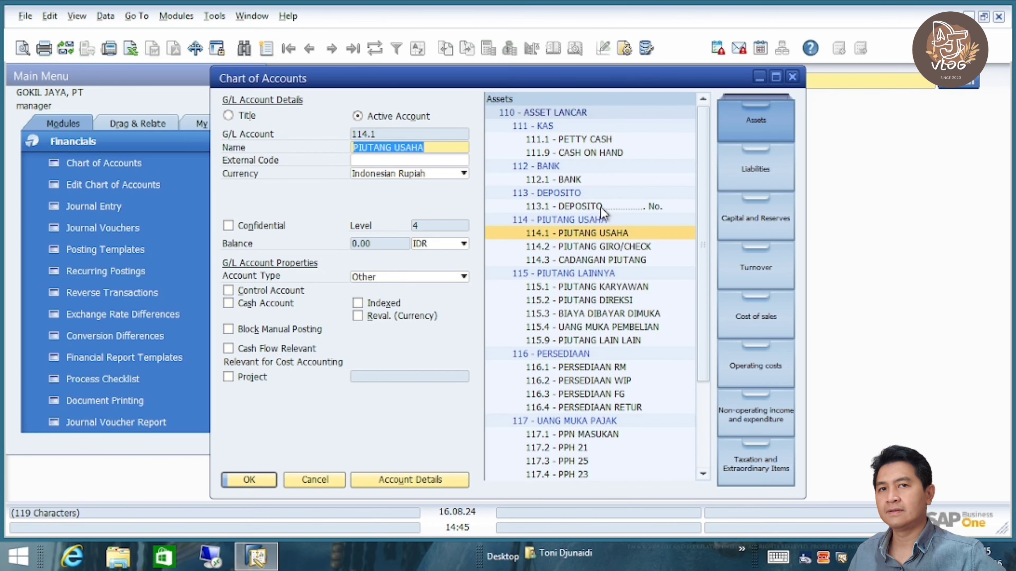
left_click(615, 207)
left_click(588, 233)
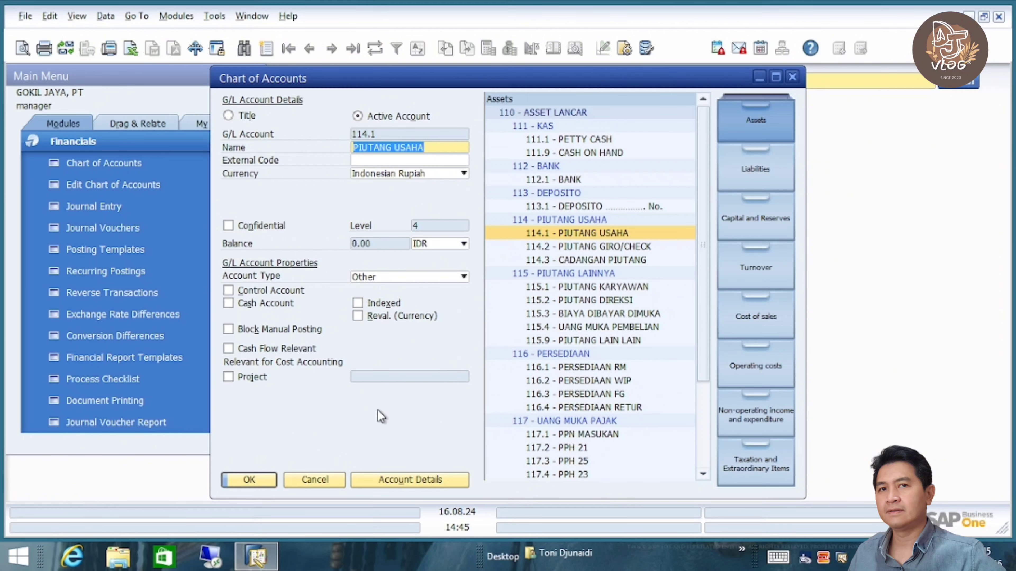
left_click(315, 478)
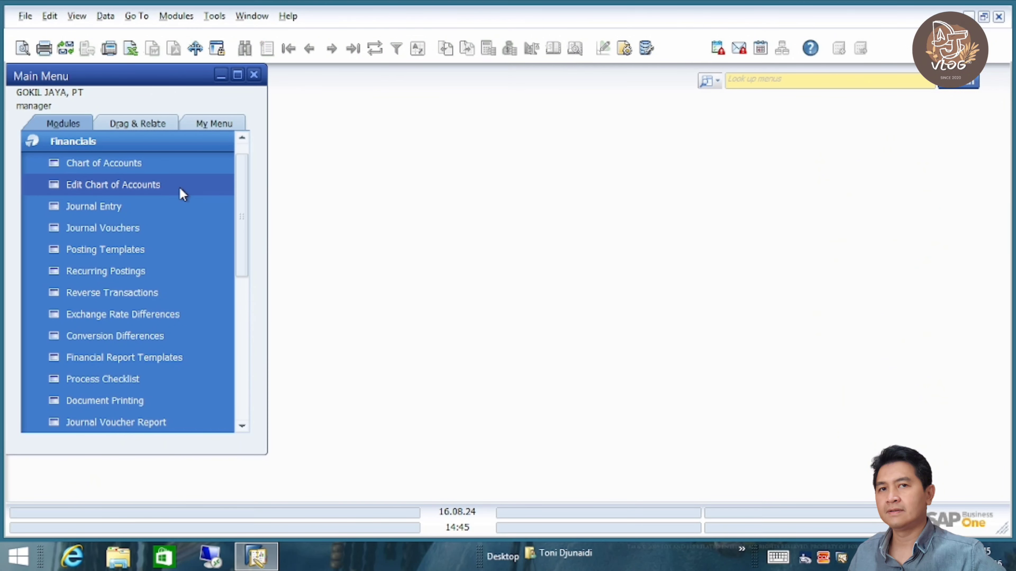
left_click(137, 146)
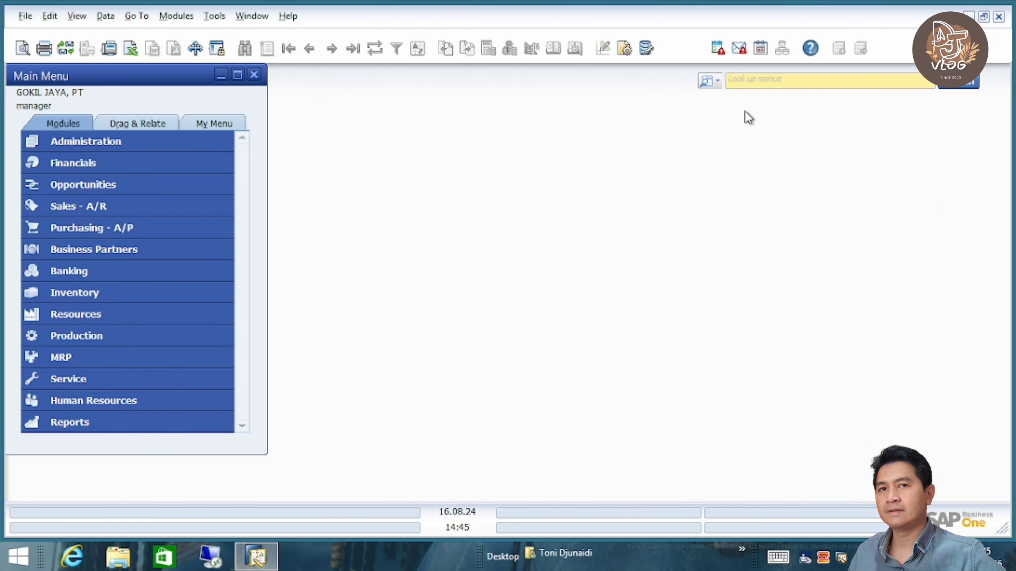
- Open G/L Account Determination at Sales > General through the 'gl' menu lookup
left_click(750, 84)
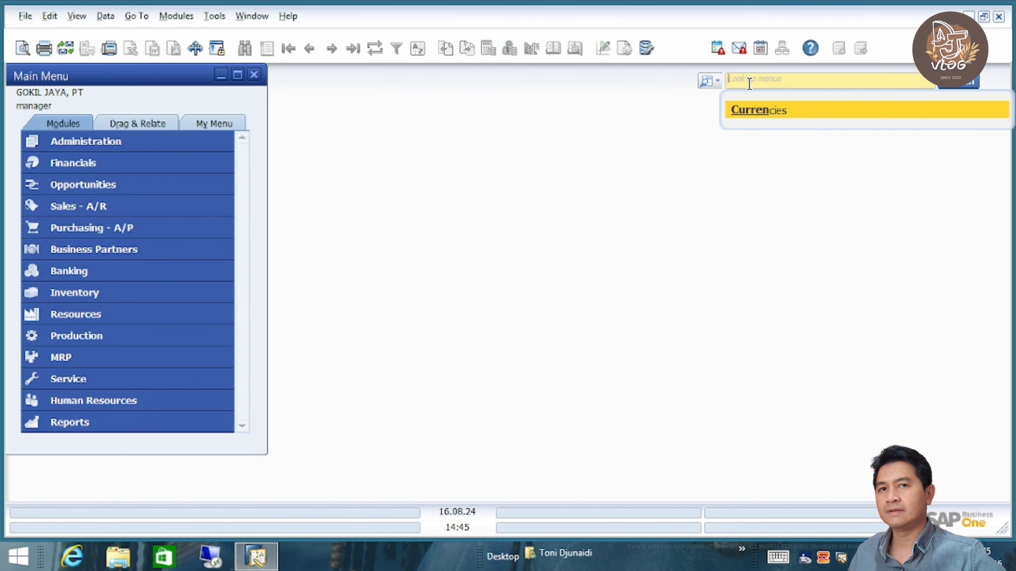
type("gl")
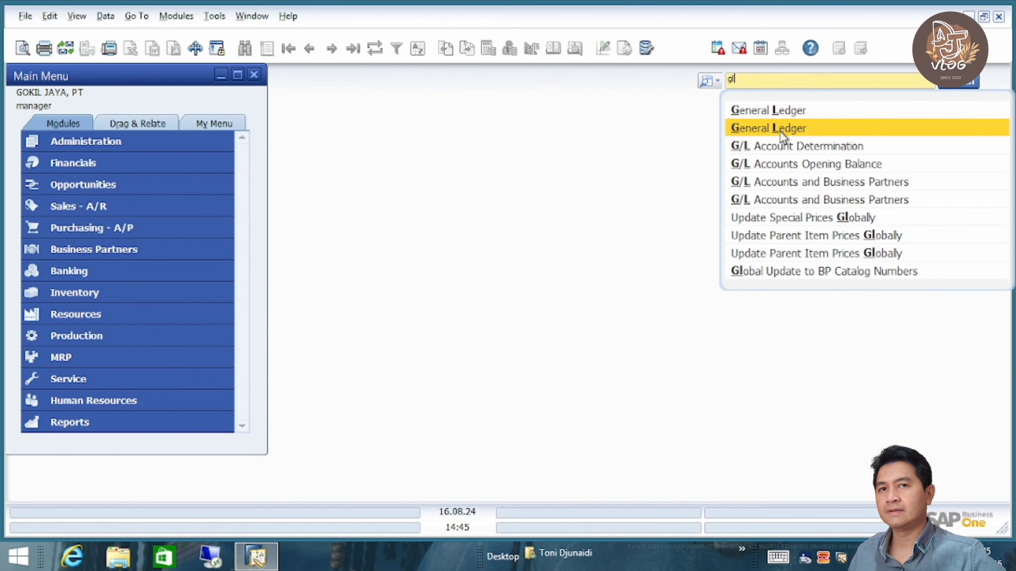
left_click(786, 147)
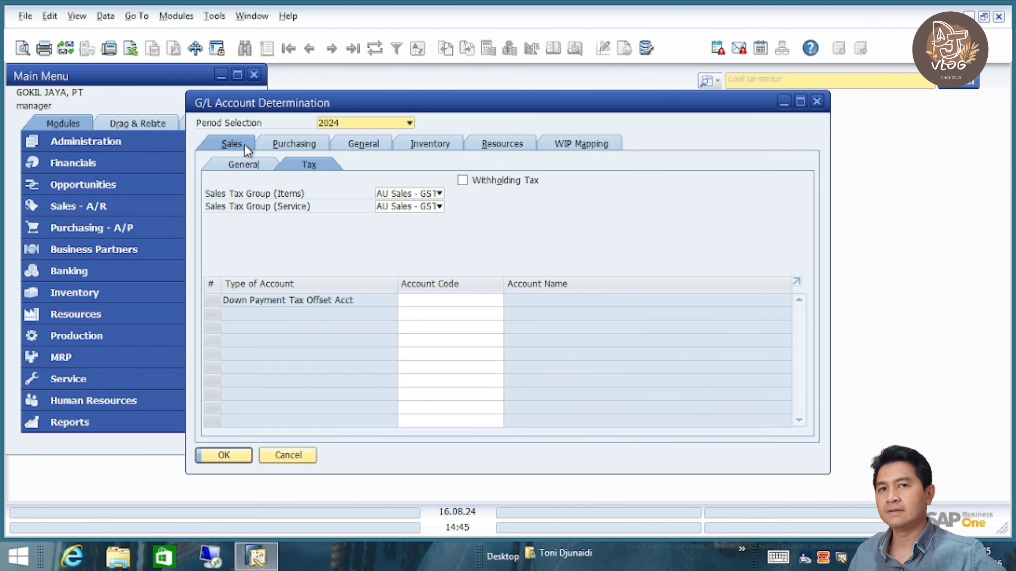
left_click(245, 166)
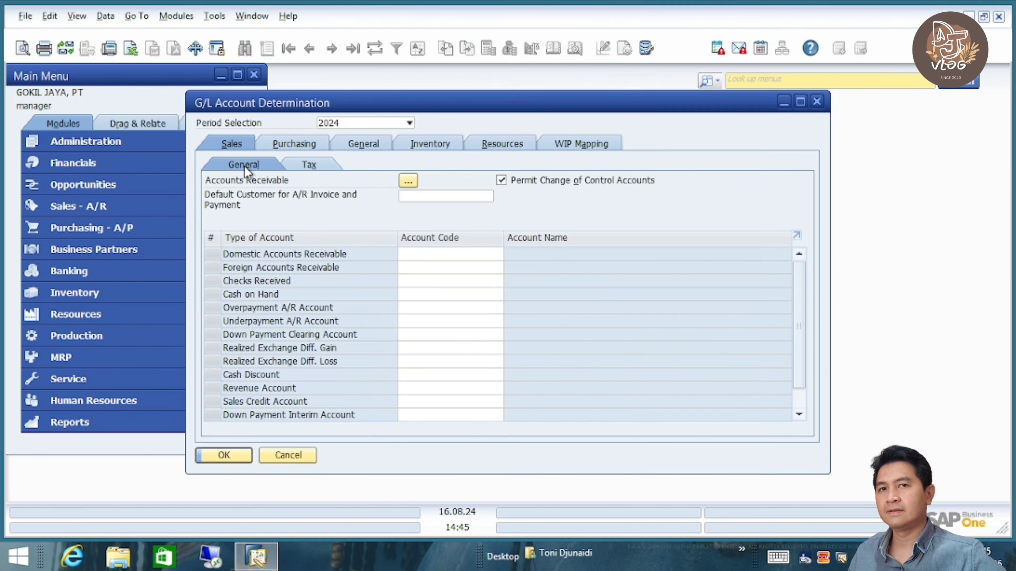
- Find the Domestic Accounts Receivable account list empty, then open Financials > Chart of Accounts
left_click(433, 256)
key("Tab")
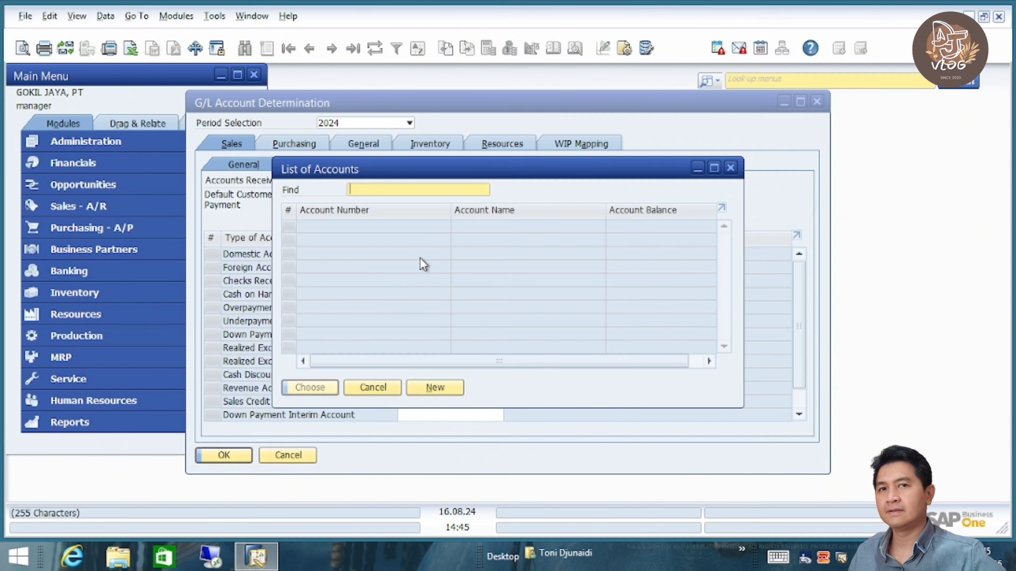
left_click(376, 388)
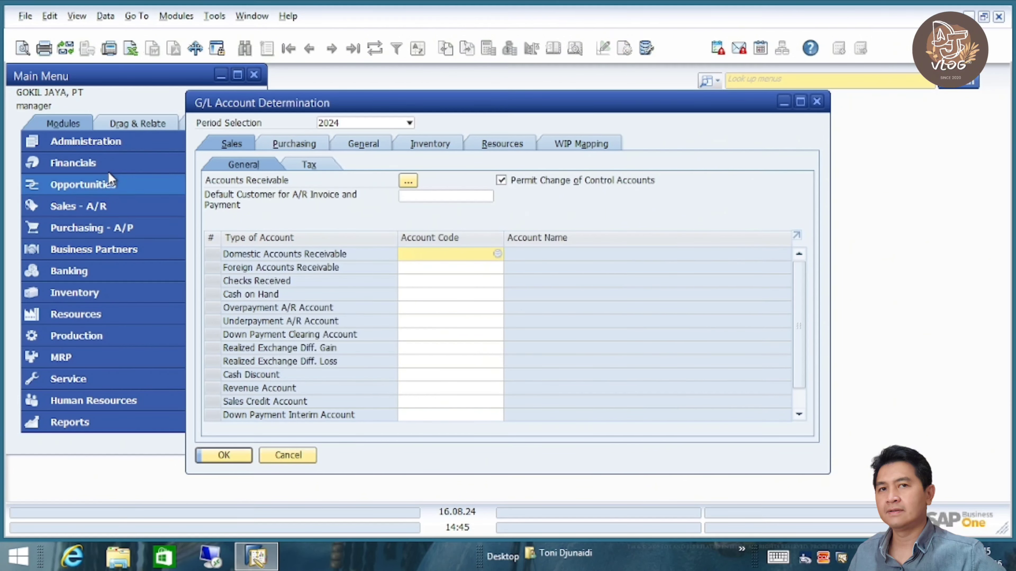
left_click(99, 160)
left_click(116, 166)
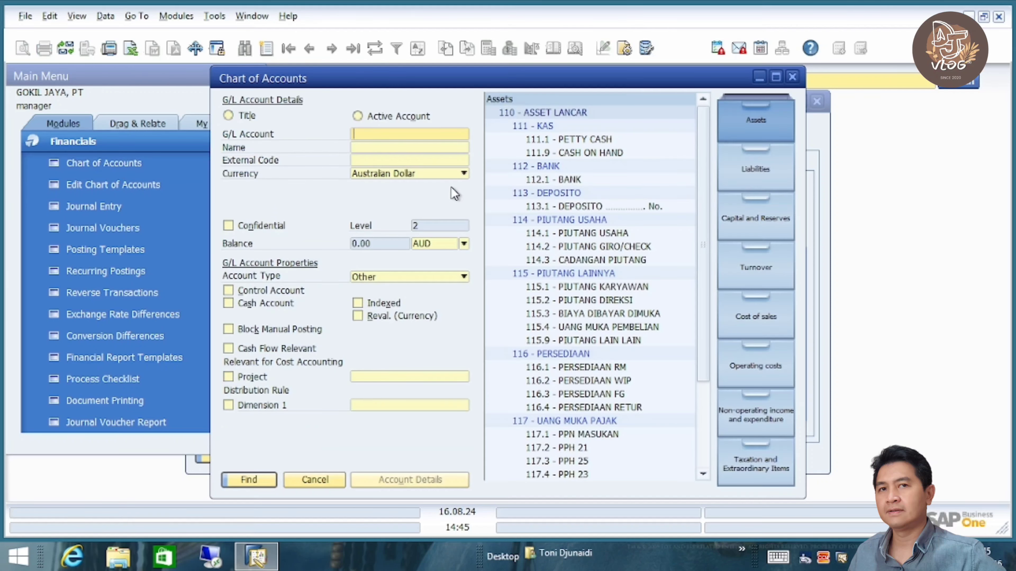
- Make 114.1 PIUTANG USAHA, 114.2 PIUTANG GIRO/CHECK and 211.1 HUTANG DAGANG control accounts, then close
left_click(603, 235)
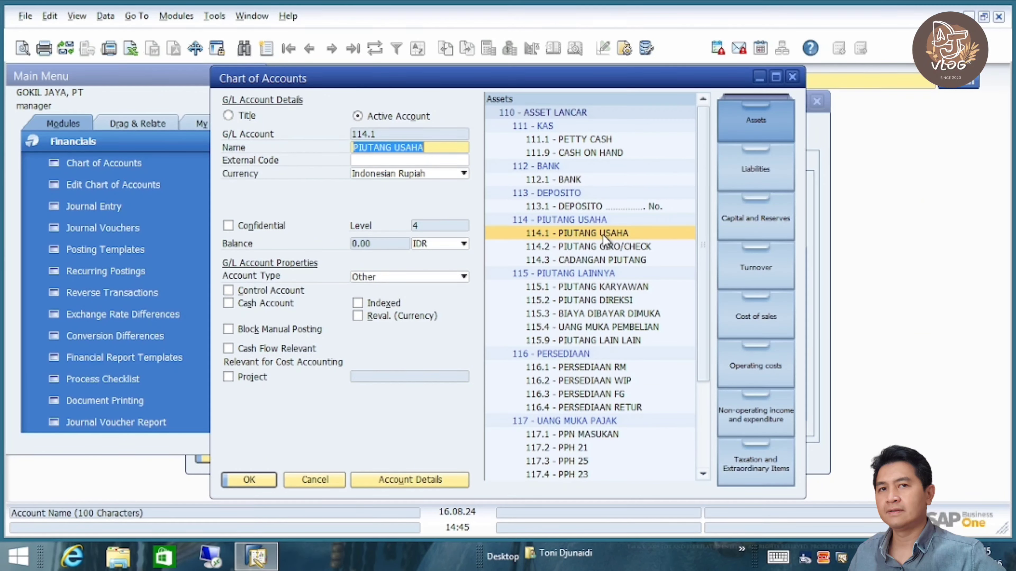
left_click(260, 289)
left_click(247, 479)
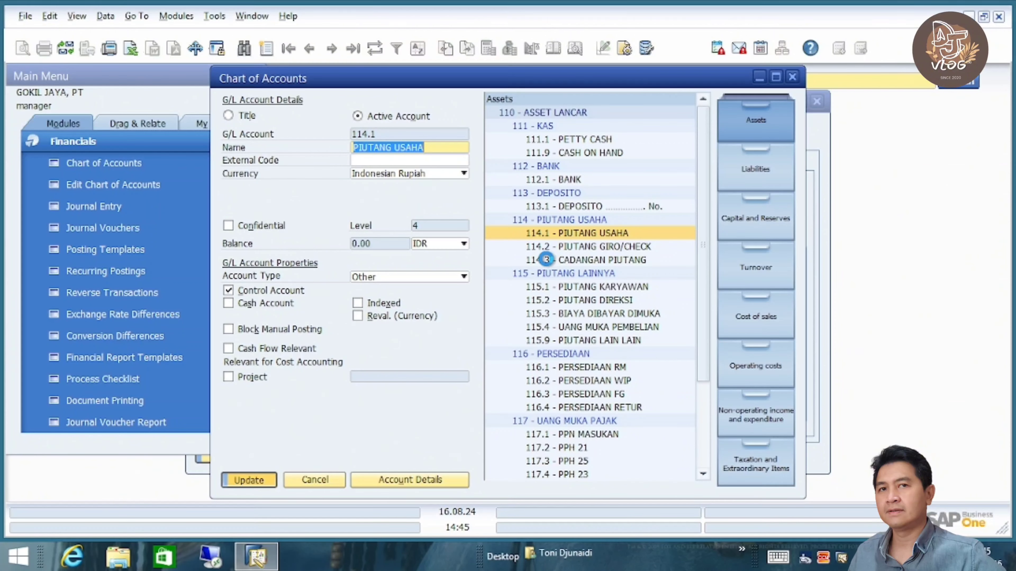
left_click(585, 249)
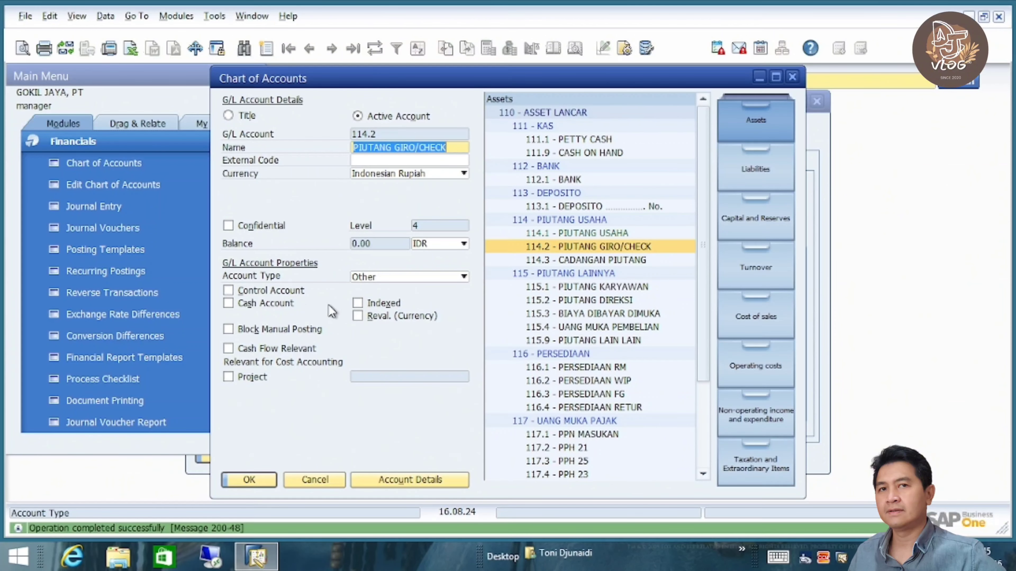
left_click(239, 289)
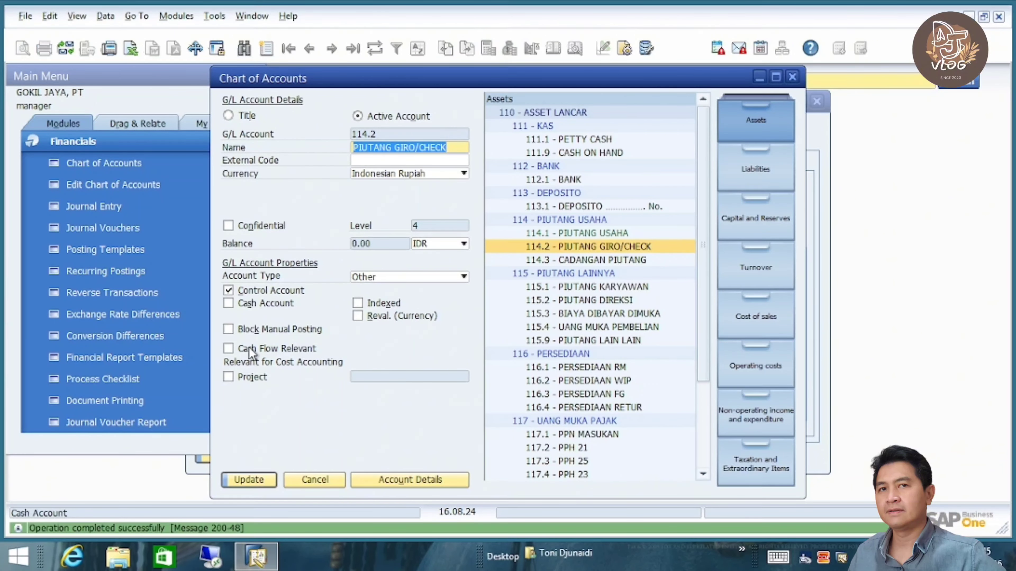
left_click(248, 479)
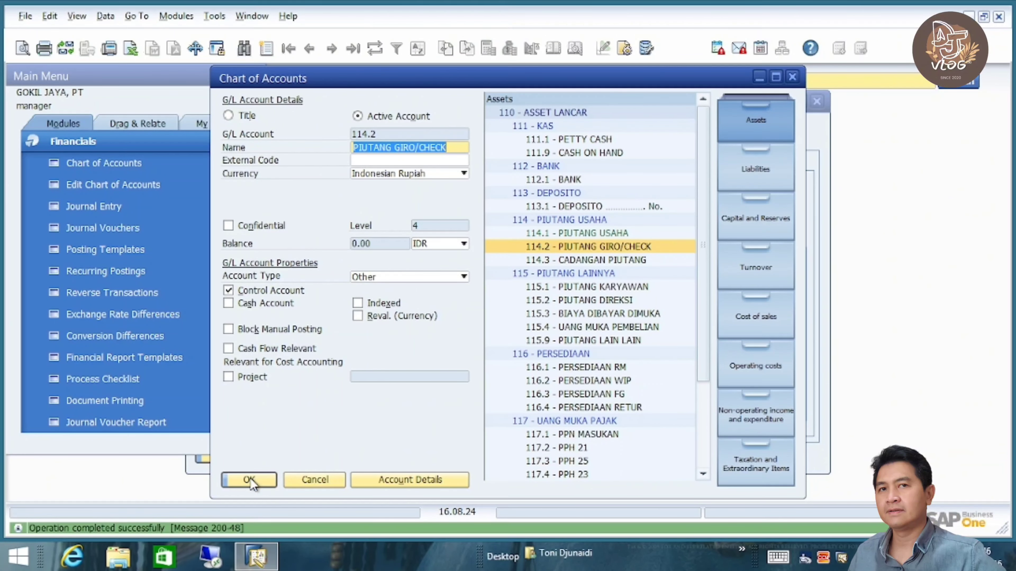
left_click(761, 166)
left_click(604, 142)
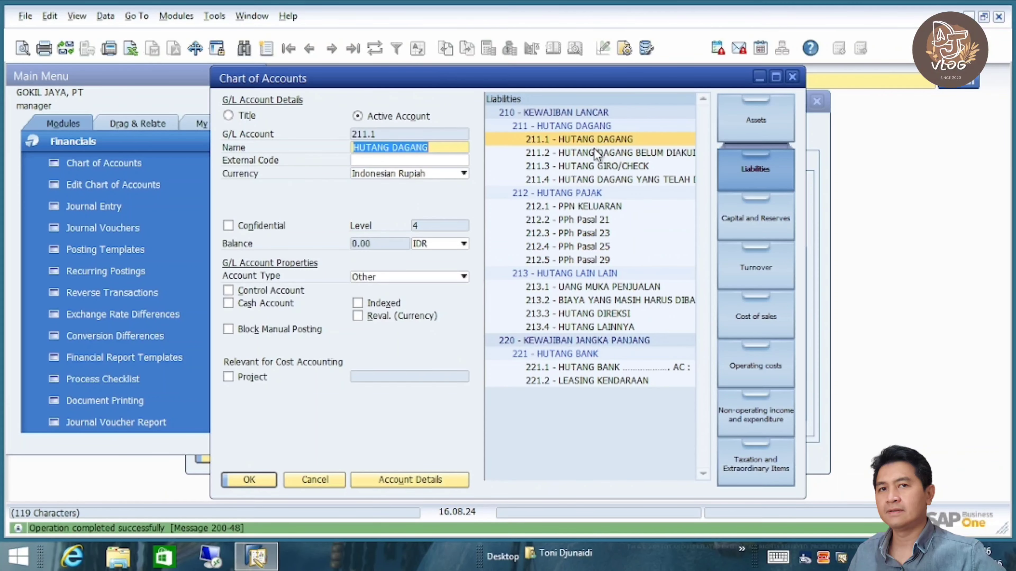
left_click(267, 292)
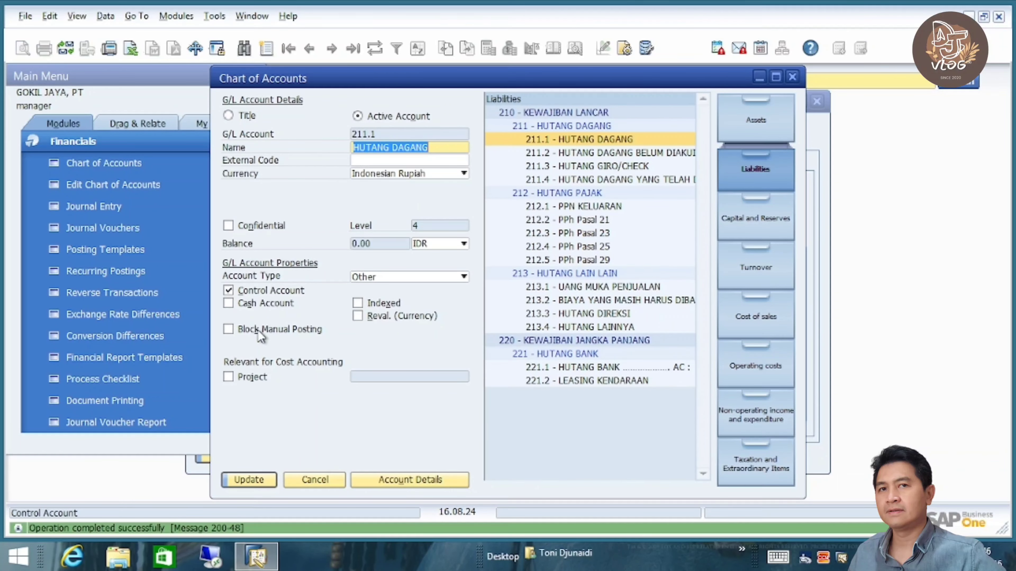
left_click(249, 478)
left_click(249, 478)
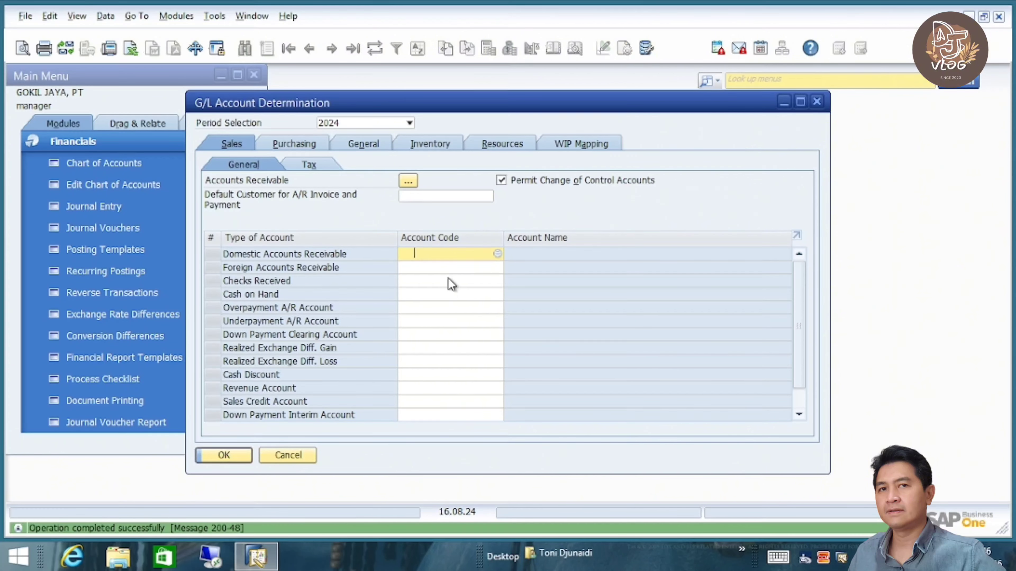
- Assign 114.1 PIUTANG USAHA to Domestic and Foreign Accounts Receivable and update
key("Tab")
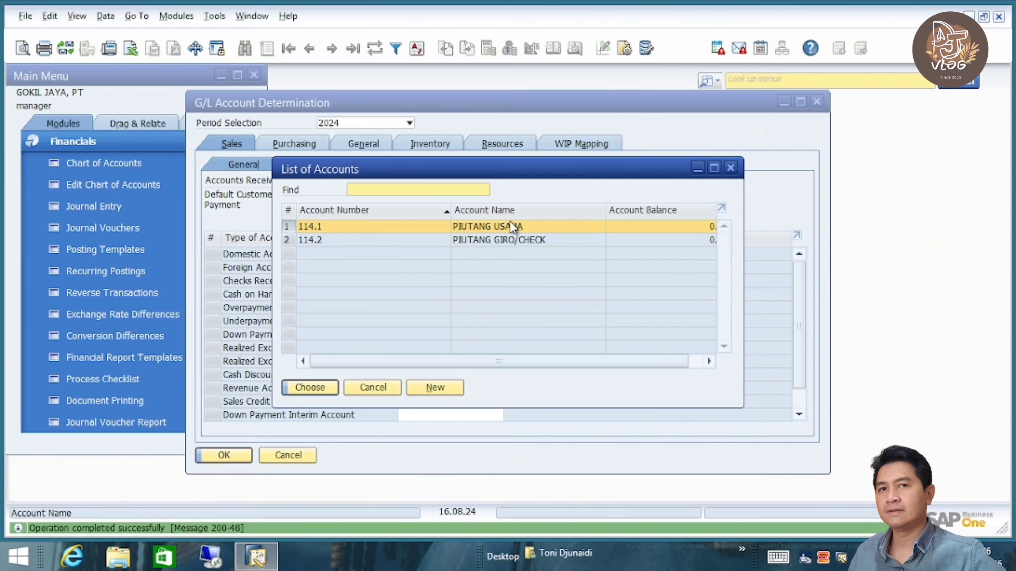
double_click(510, 224)
left_click(448, 266)
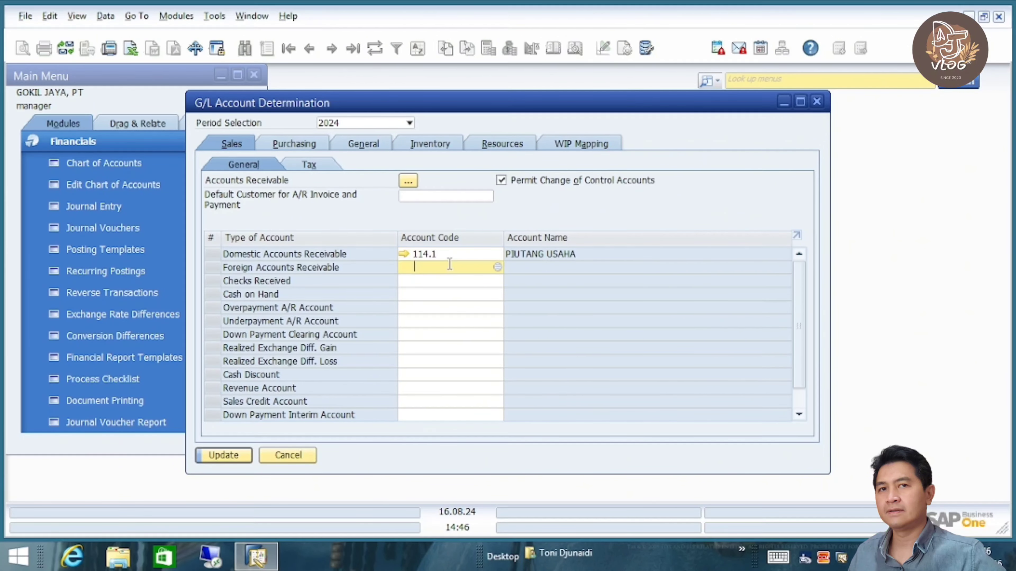
key("Tab")
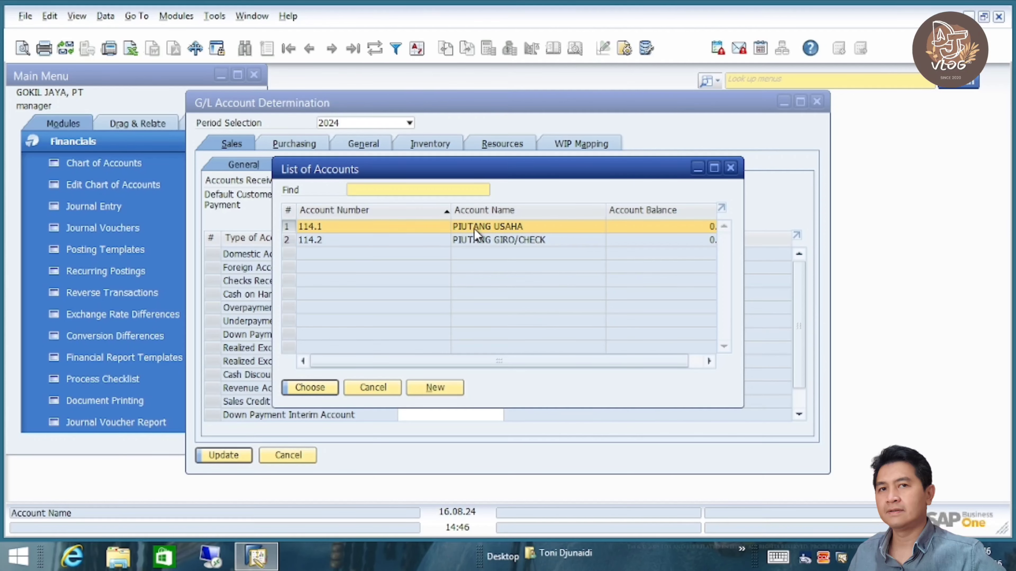
double_click(474, 229)
left_click(224, 456)
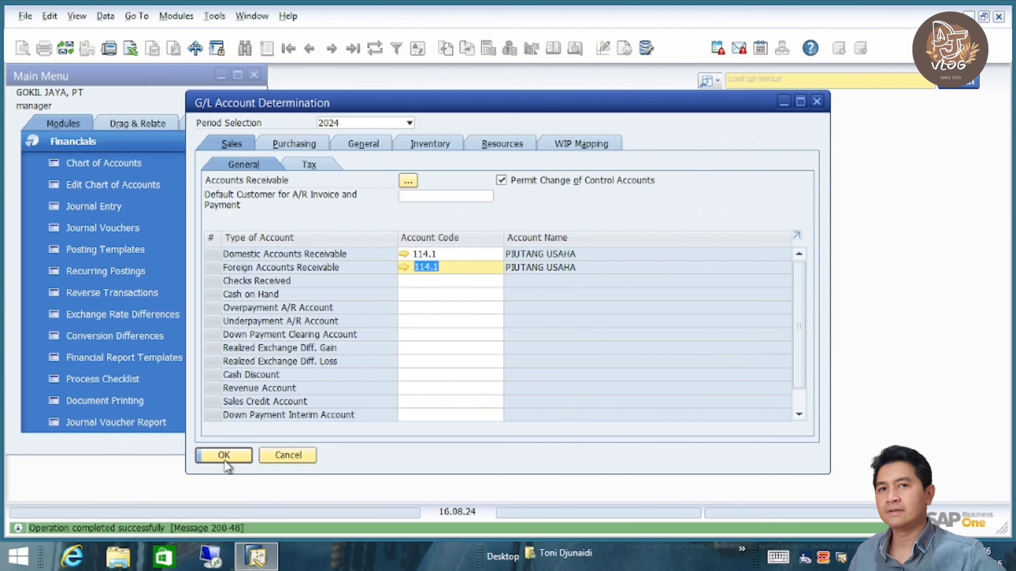
- Set Purchasing Domestic and Foreign Accounts Payable to 211.1 HUTANG DAGANG, update and close
left_click(292, 143)
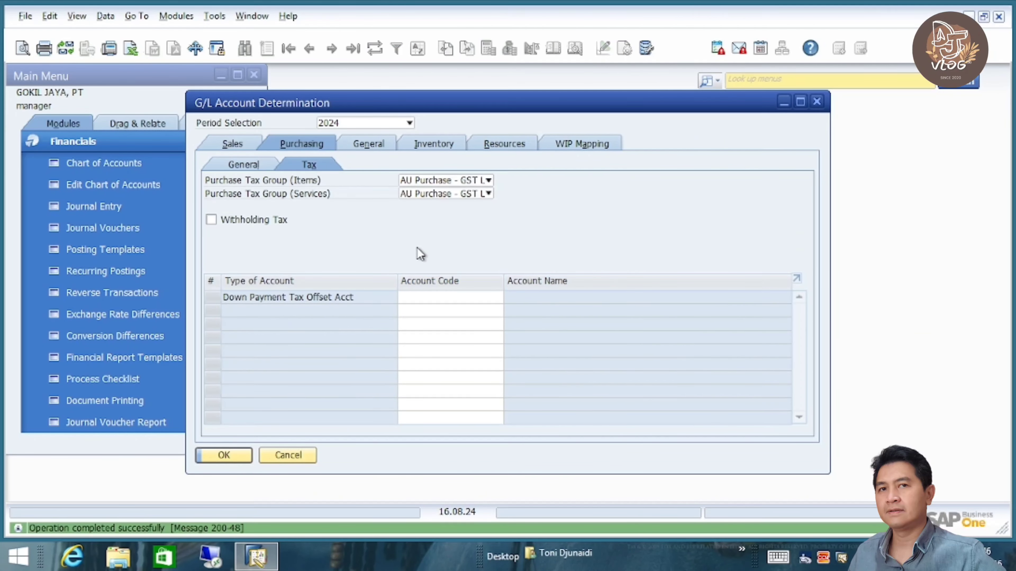
left_click(251, 164)
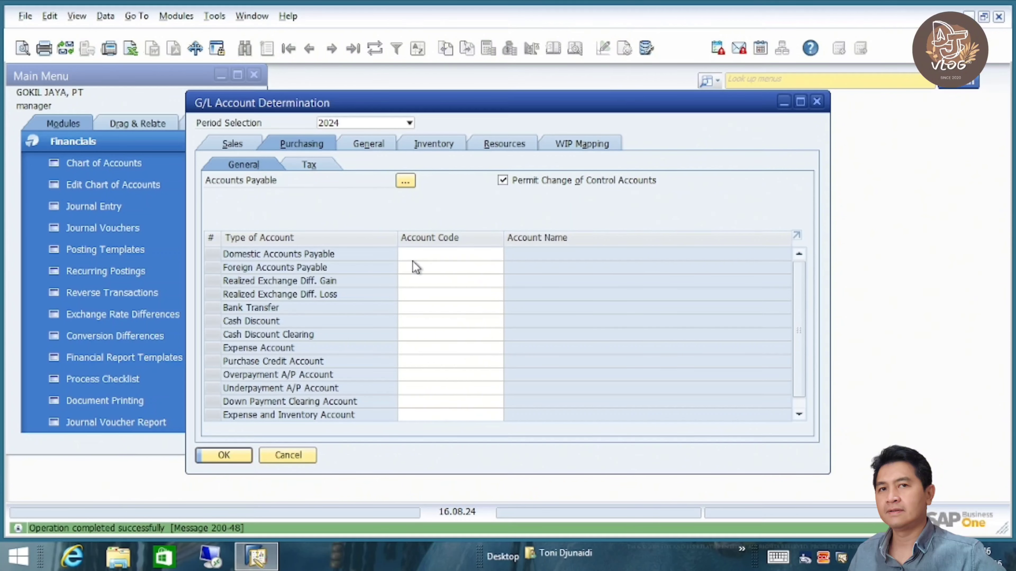
left_click(424, 256)
key("Tab")
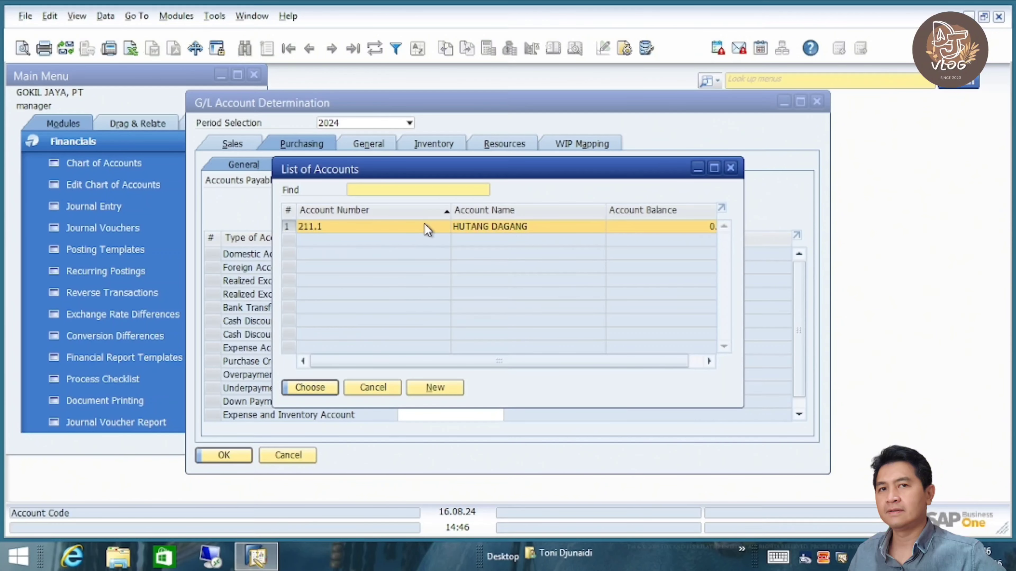
double_click(428, 227)
left_click(437, 266)
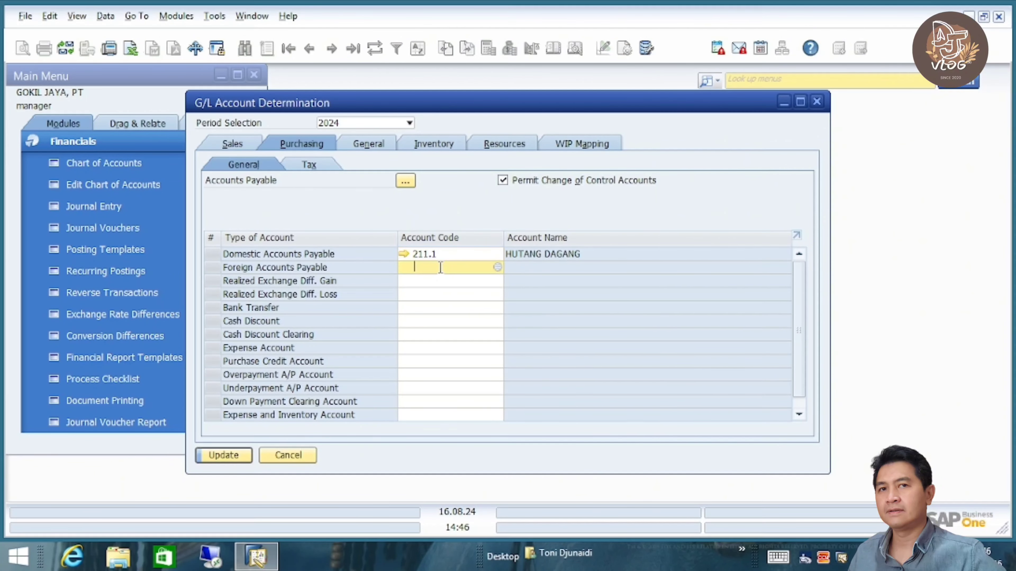
type("211.1")
key("Tab")
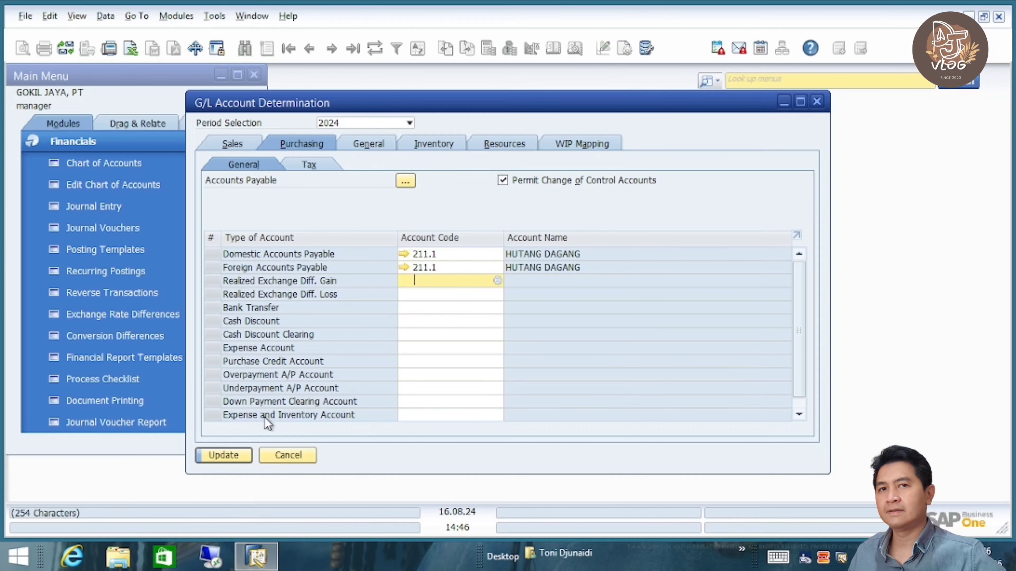
left_click(236, 454)
left_click(236, 452)
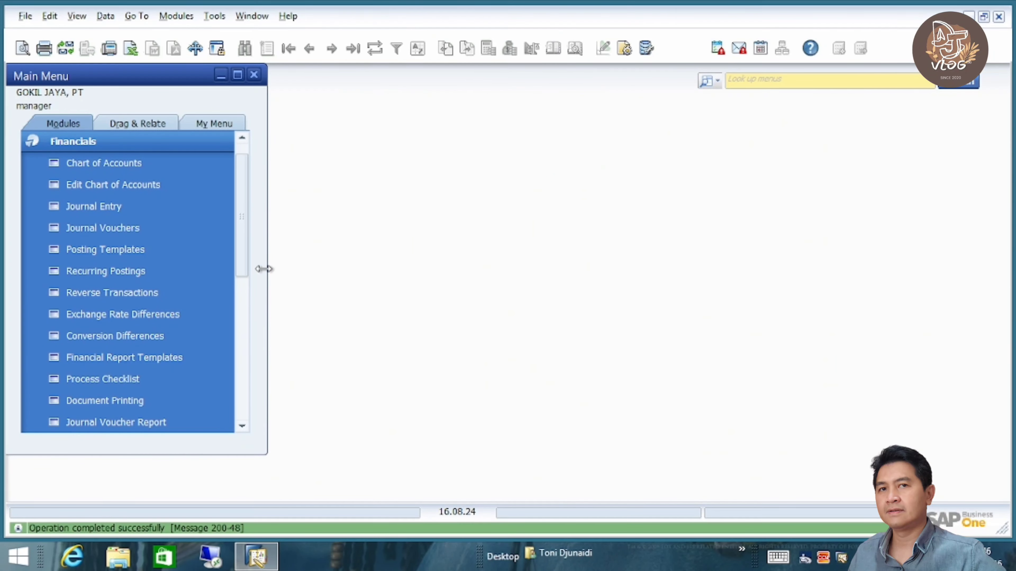
- Switch to the ANGIN MAMIRI, PT company via Administration > Choose Company, entering the user's password
left_click(146, 148)
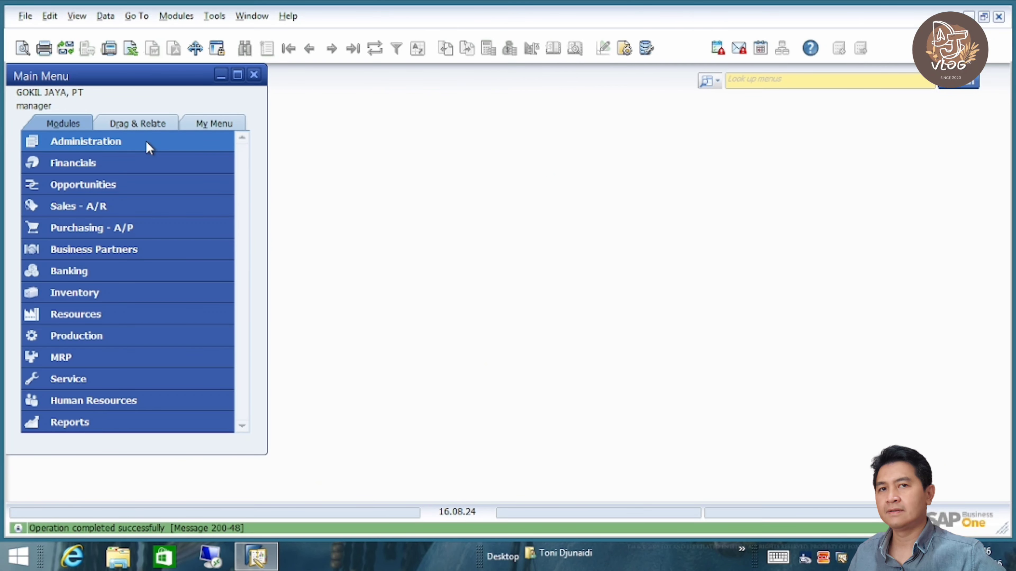
left_click(173, 143)
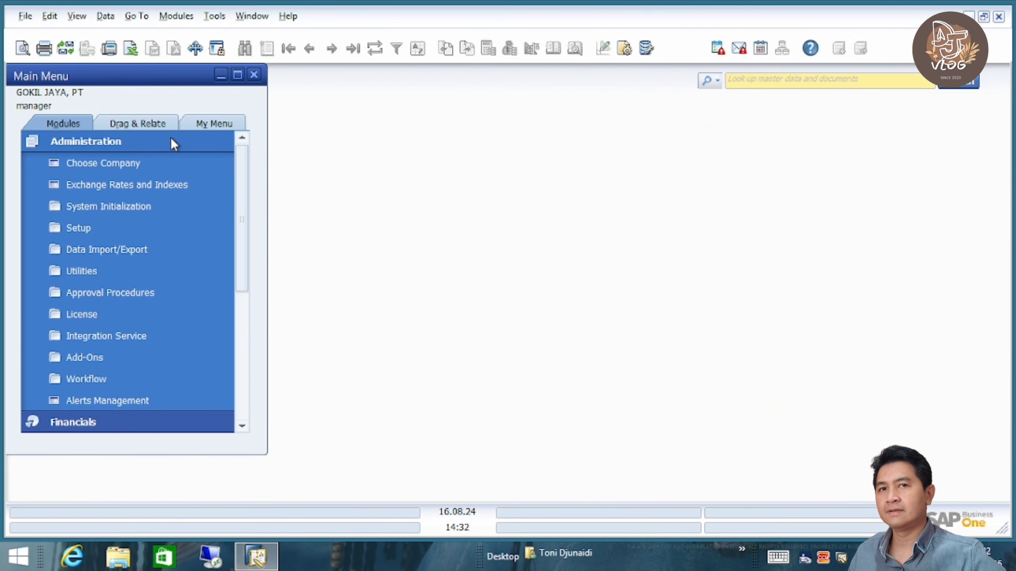
left_click(146, 162)
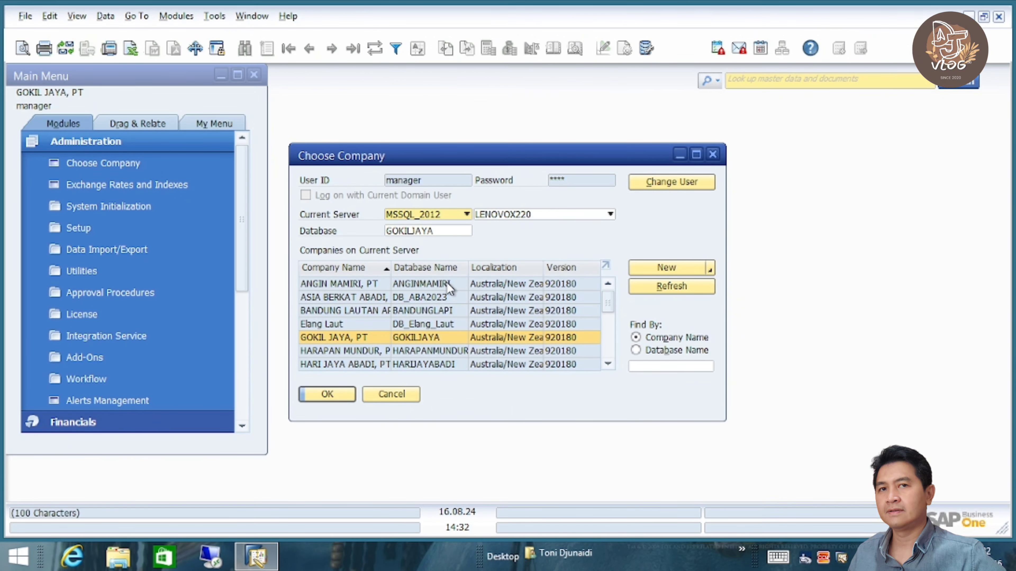
left_click(356, 281)
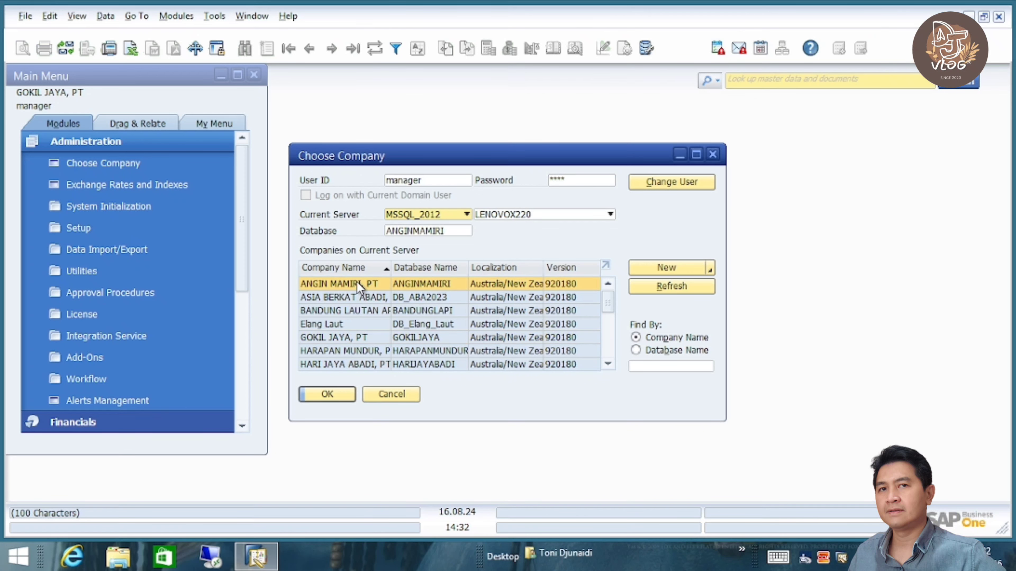
left_click(571, 182)
type("**")
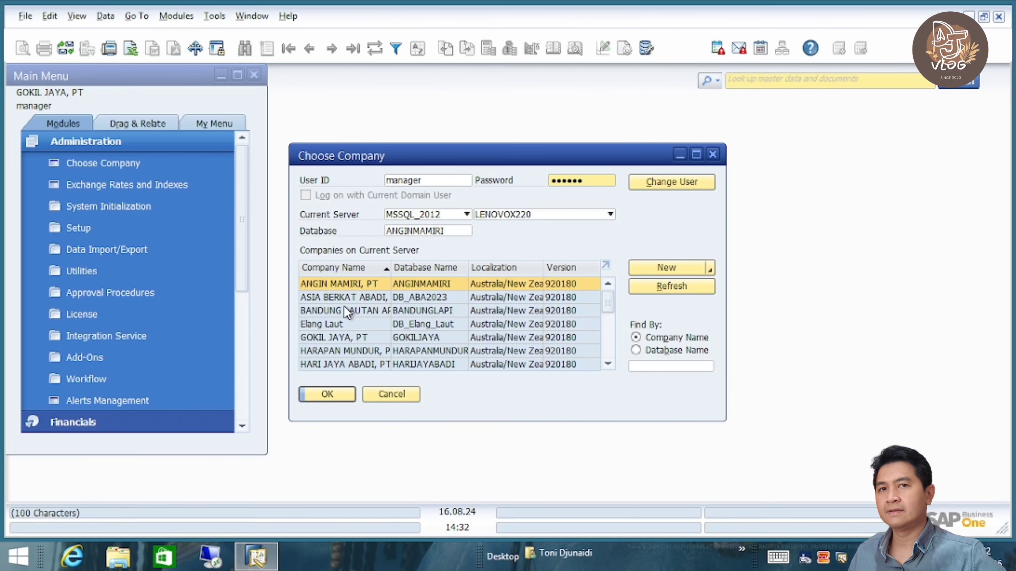
left_click(328, 398)
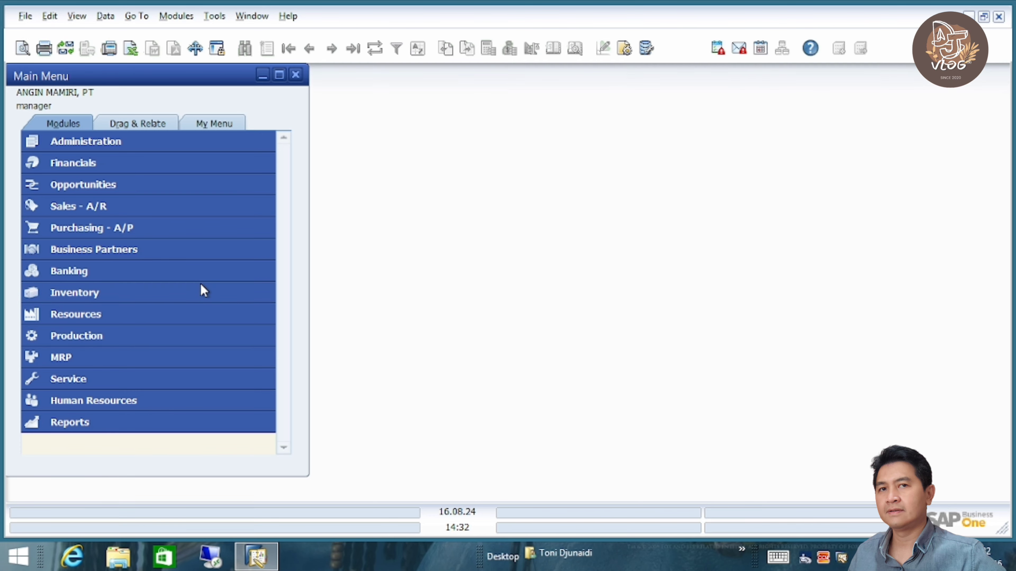
left_click(114, 164)
left_click(120, 163)
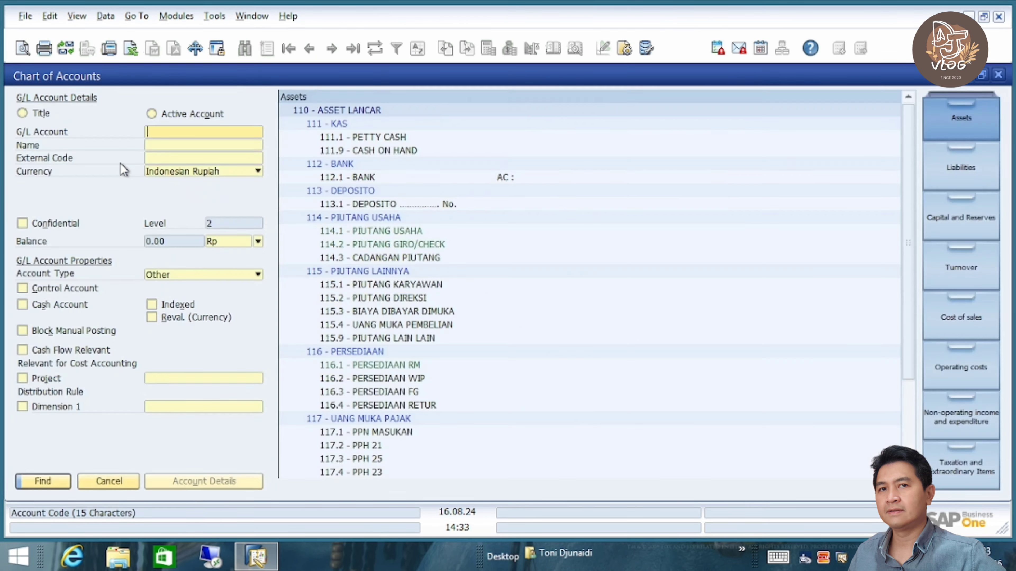
left_click(398, 312)
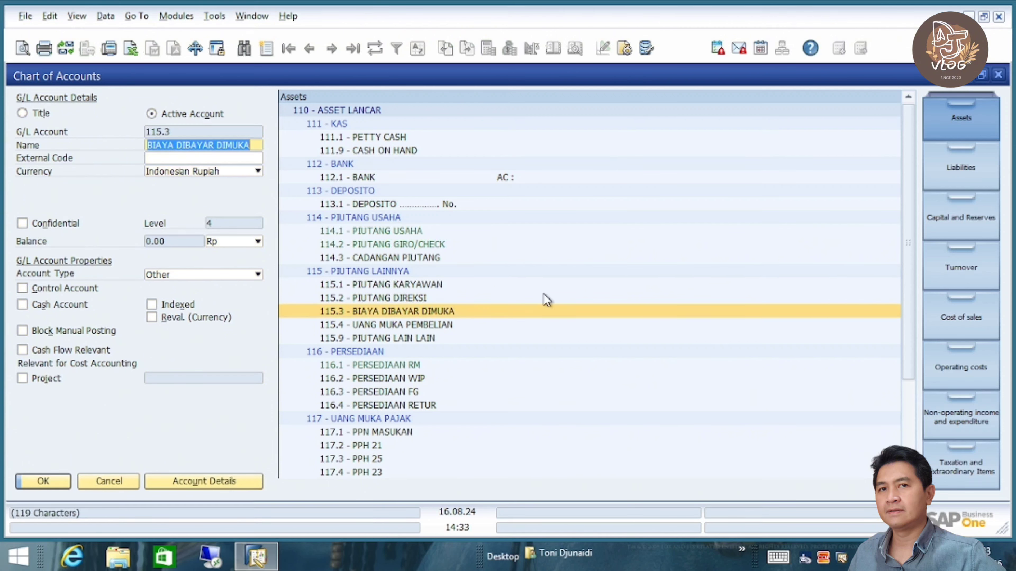
left_click(963, 169)
left_click(959, 215)
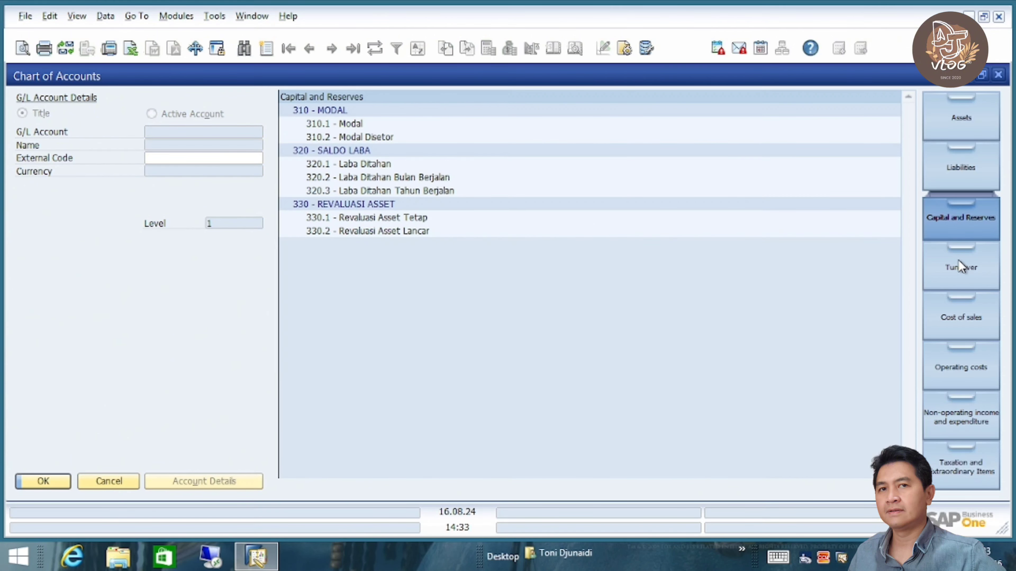
left_click(959, 268)
left_click(961, 332)
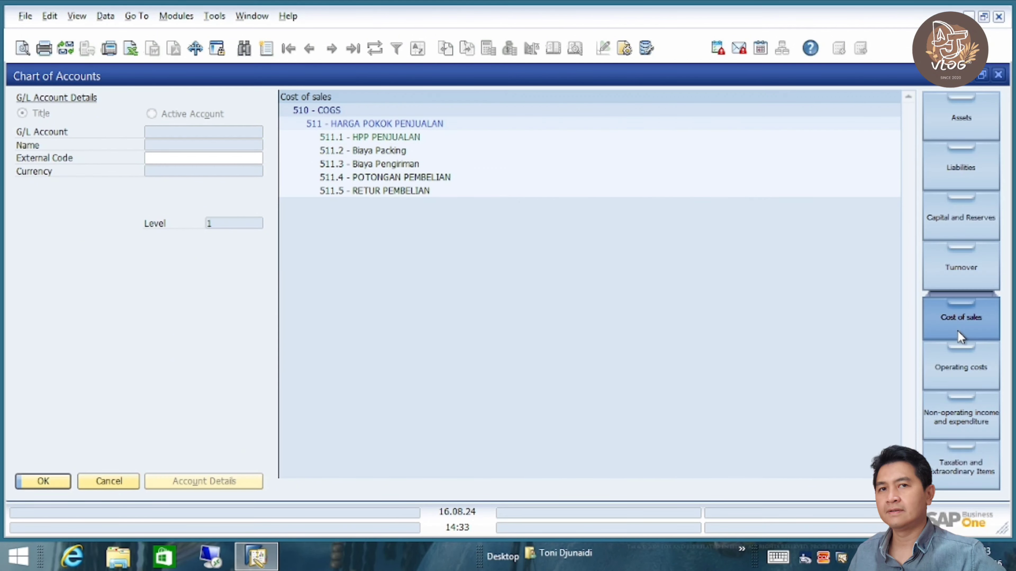
left_click(124, 480)
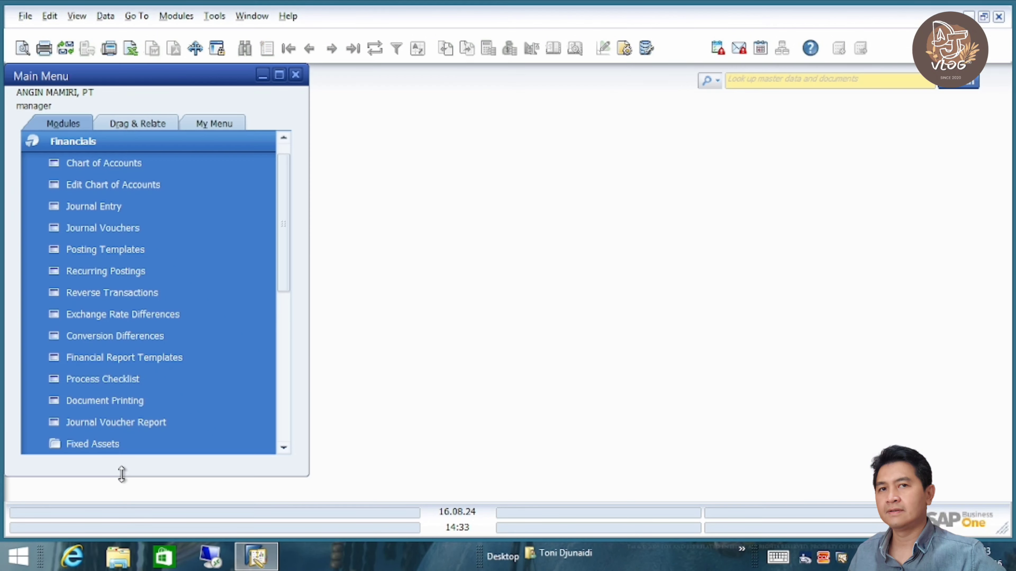
left_click(112, 144)
left_click(111, 251)
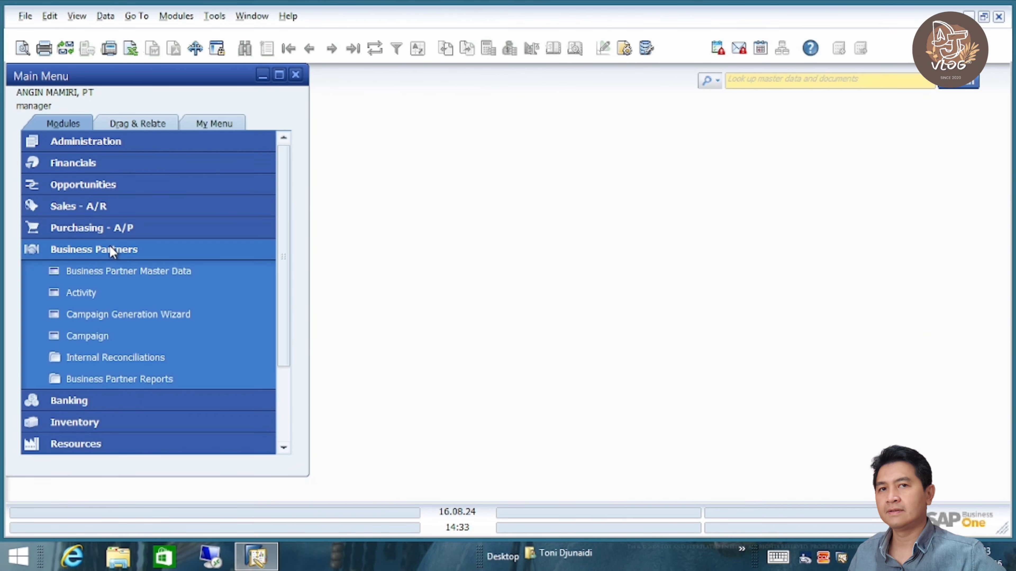
left_click(123, 272)
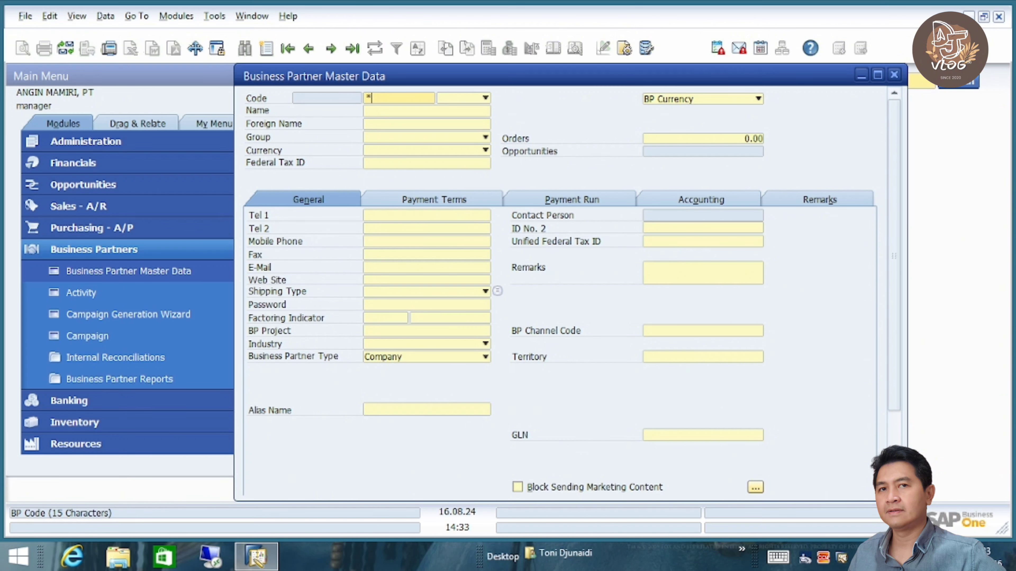
left_click(333, 49)
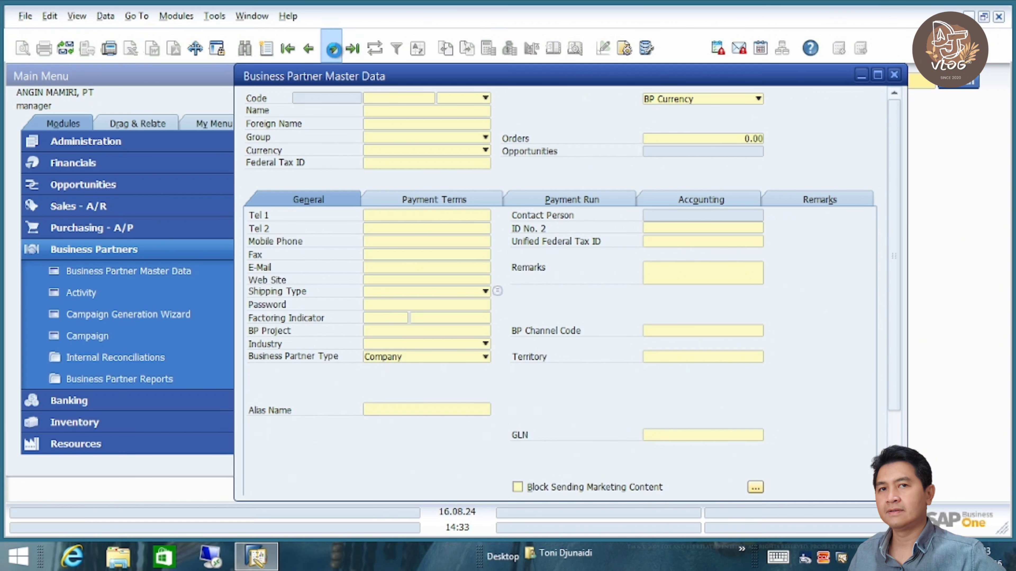
left_click(244, 48)
type("*")
key("Return")
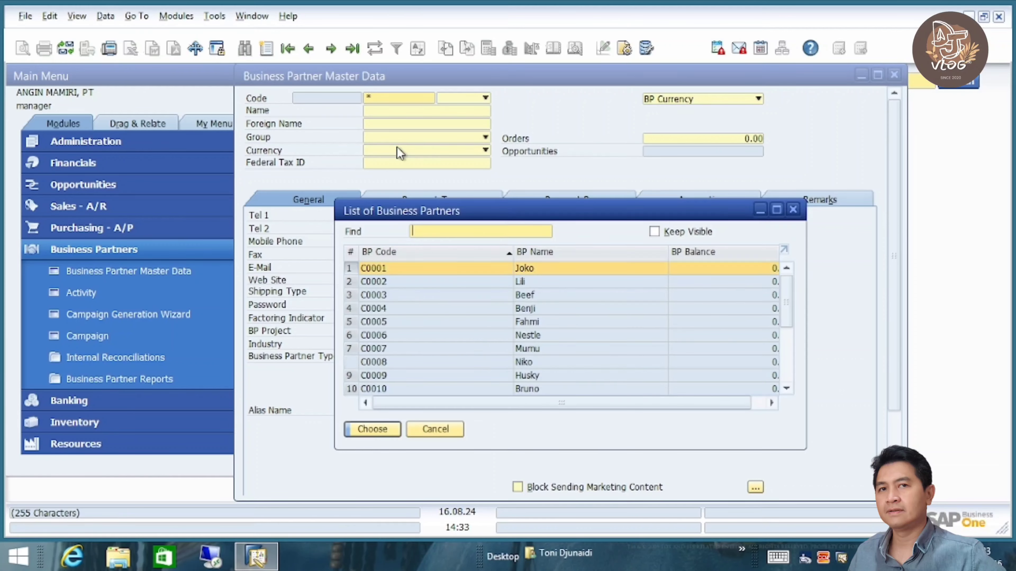
left_click_drag(793, 319, 793, 396)
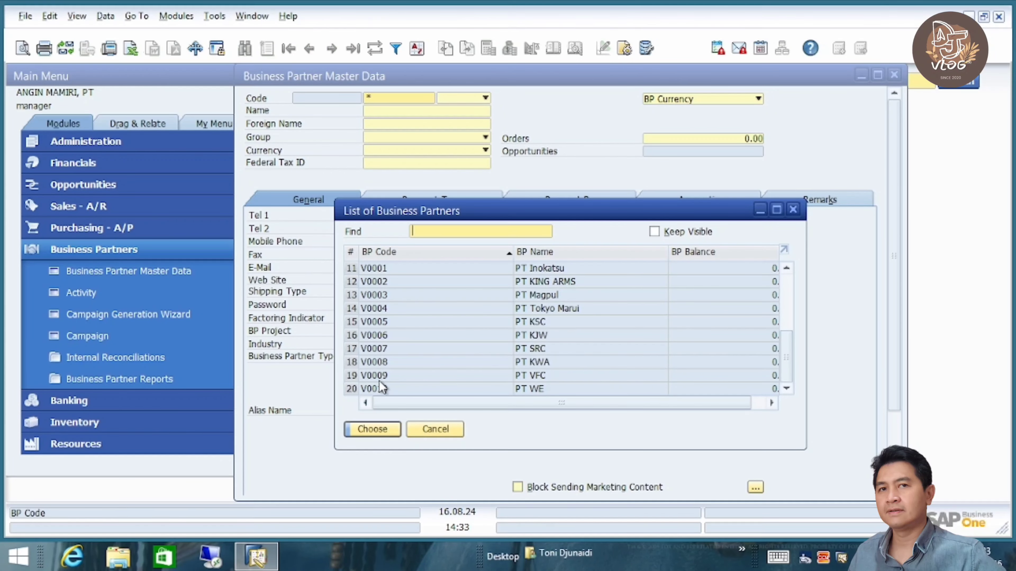
left_click(436, 429)
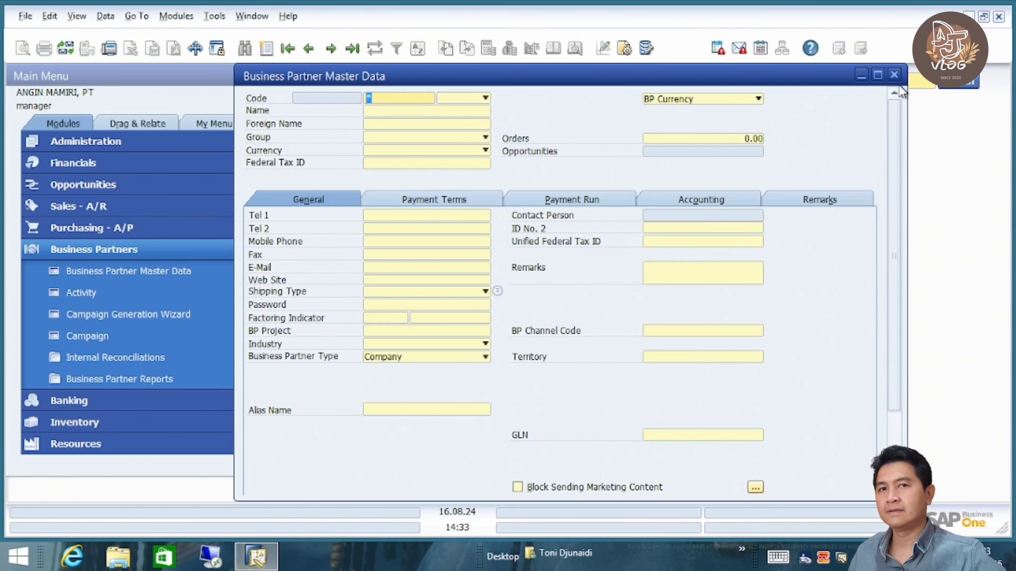
left_click(894, 75)
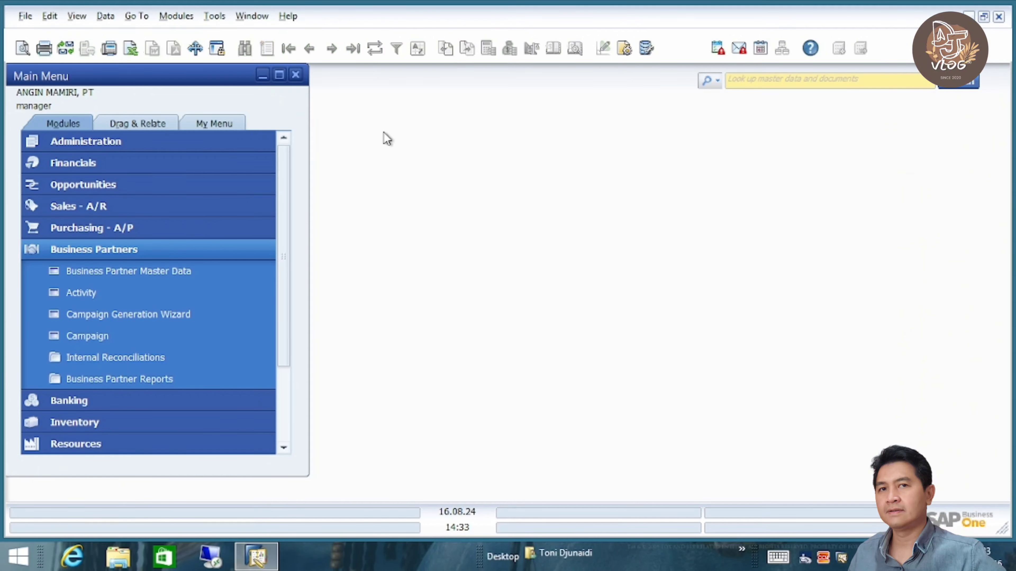
- Open Copy Data Between Companies from the Implementation Center's Data Management tasks
left_click(144, 144)
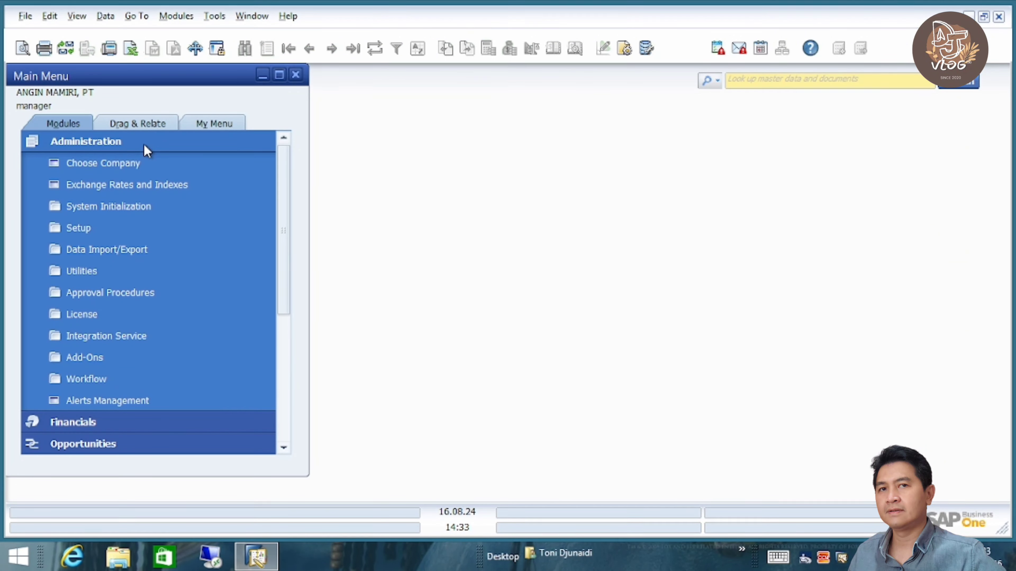
left_click(137, 208)
left_click(175, 392)
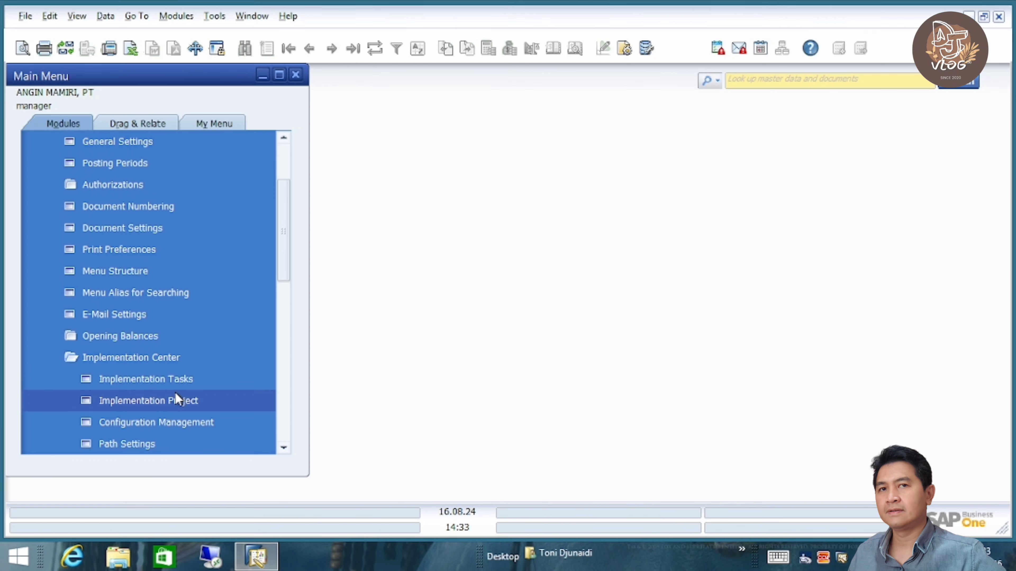
left_click(192, 378)
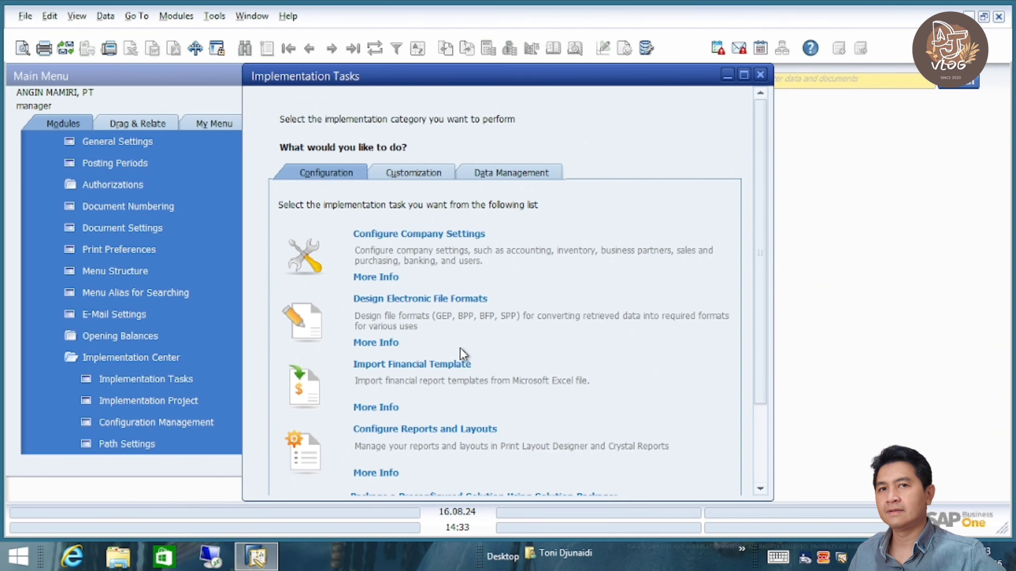
left_click(420, 176)
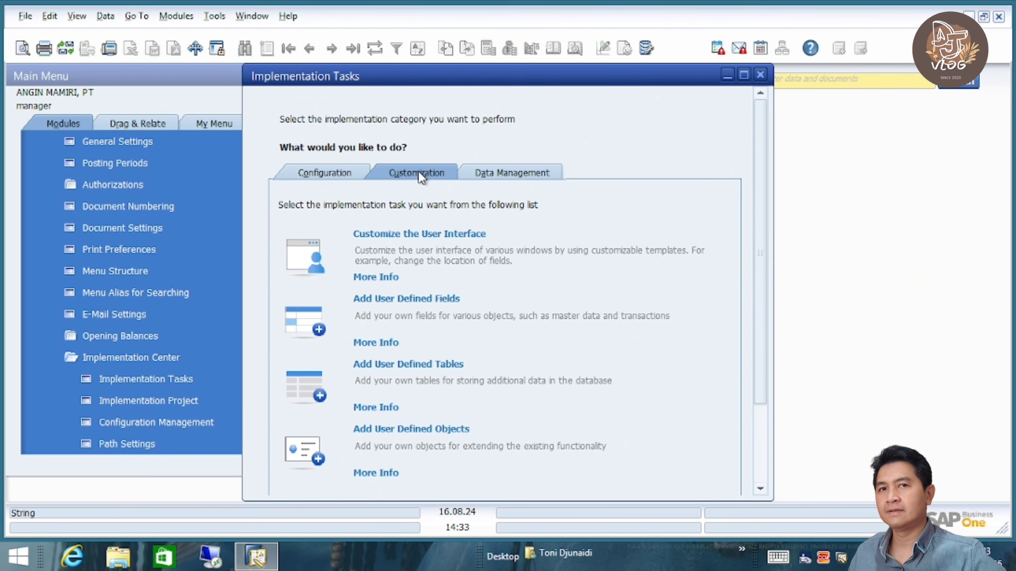
left_click(516, 175)
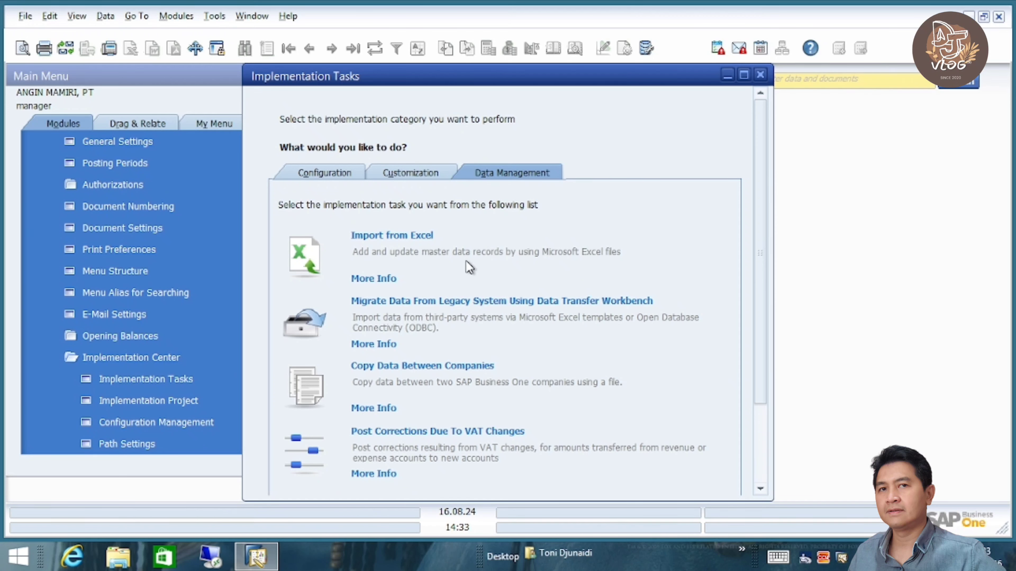
left_click(416, 367)
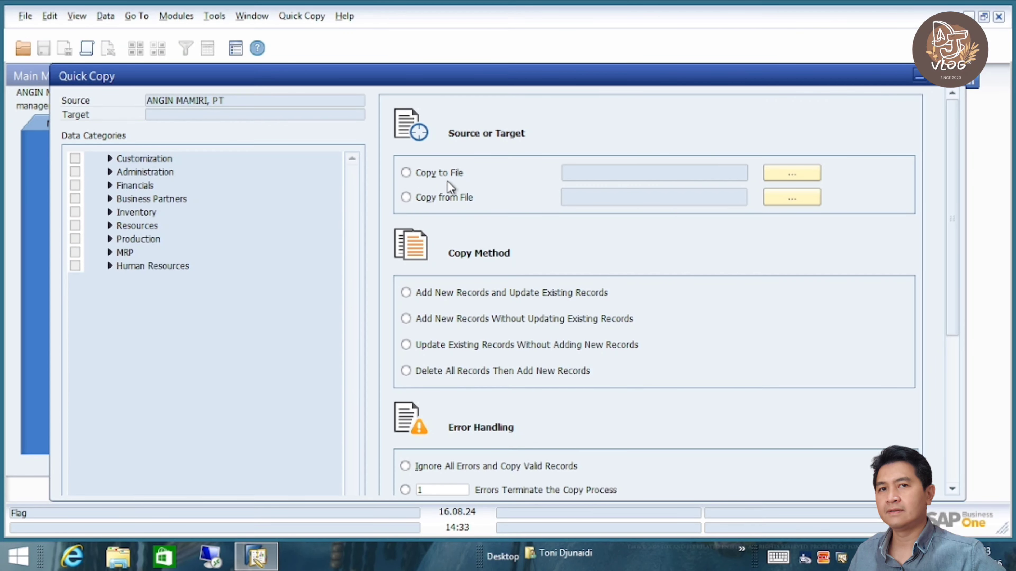
- Choose Copy to File and name the target file anginmamiri in the Documents folder
left_click(427, 172)
left_click(771, 180)
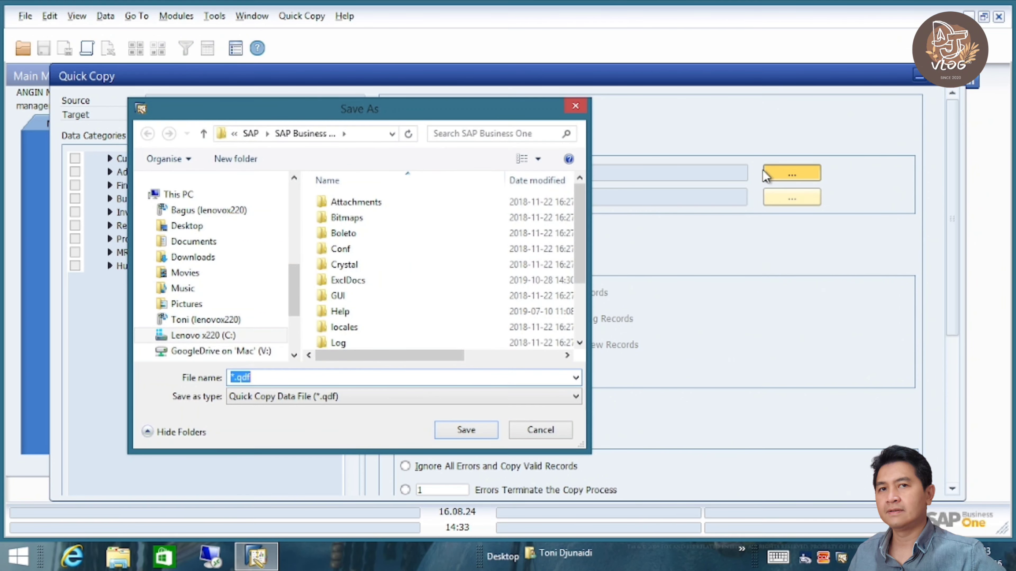
left_click(205, 242)
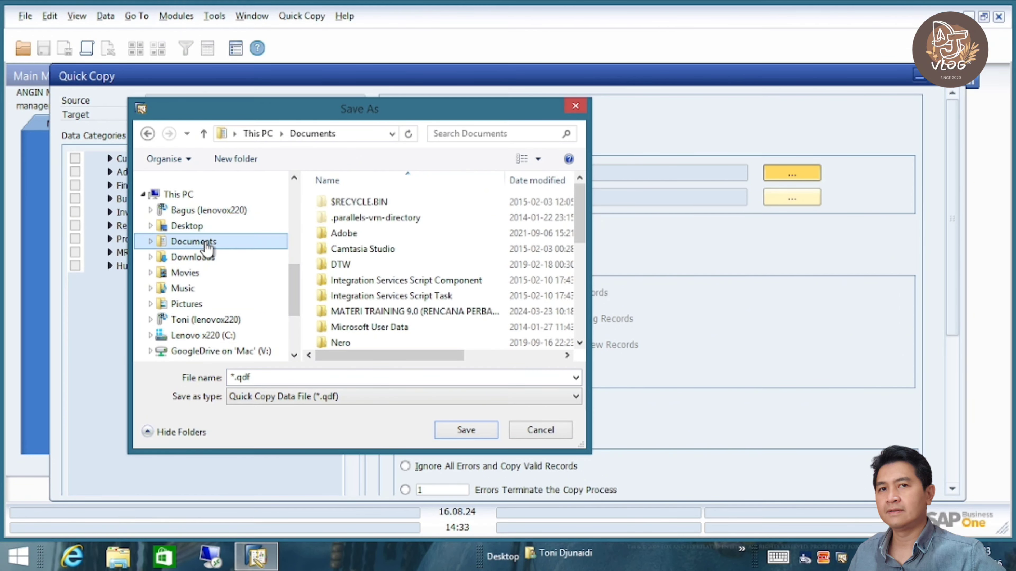
left_click(238, 377)
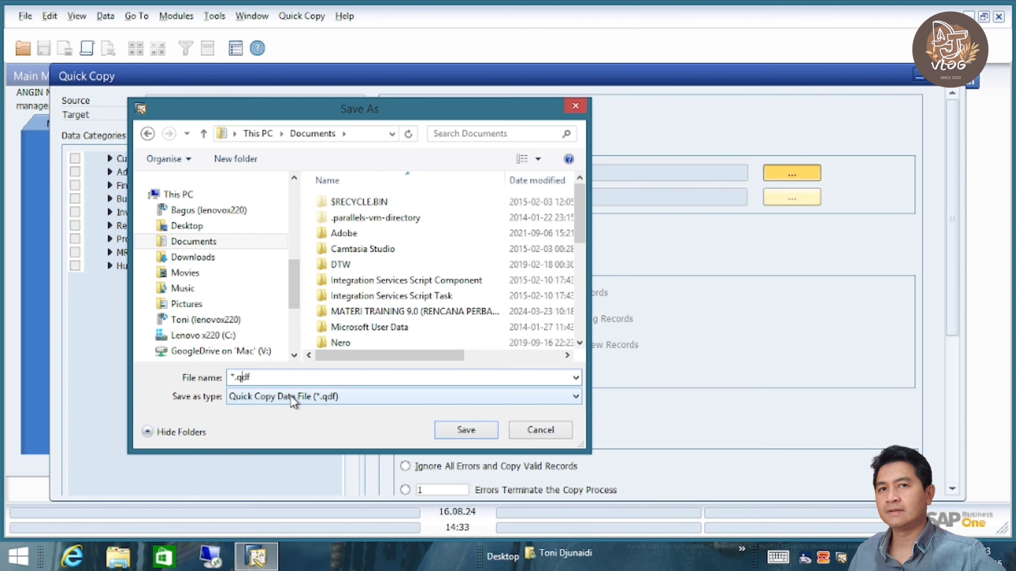
key("Left")
key("Left")
key("BackSpace")
type("anging")
key("BackSpace")
type("mamiri")
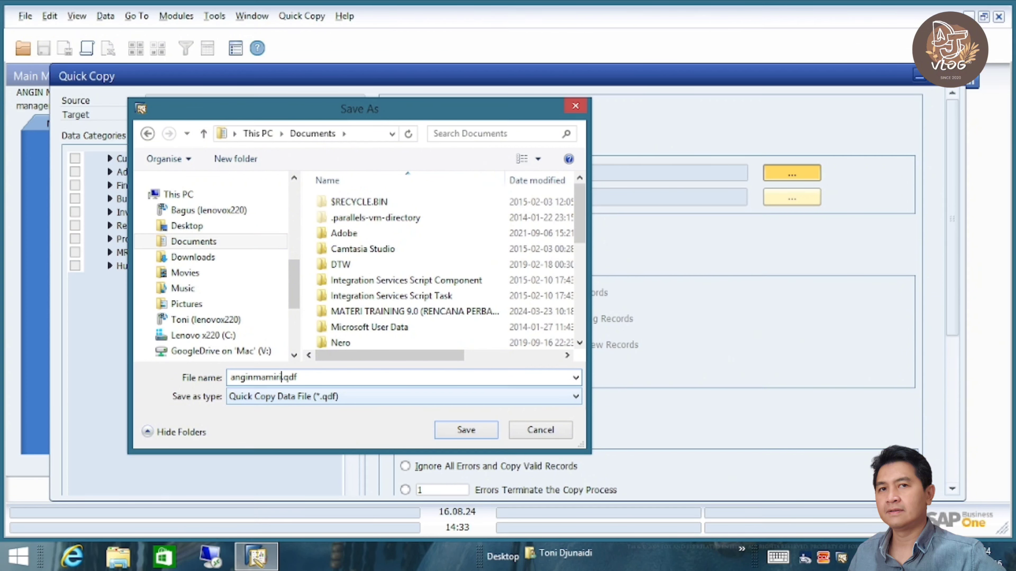
- Save to anginmamiri.qdf, make errors terminate the copy after 5, confirm, and expand Financials
left_click(466, 430)
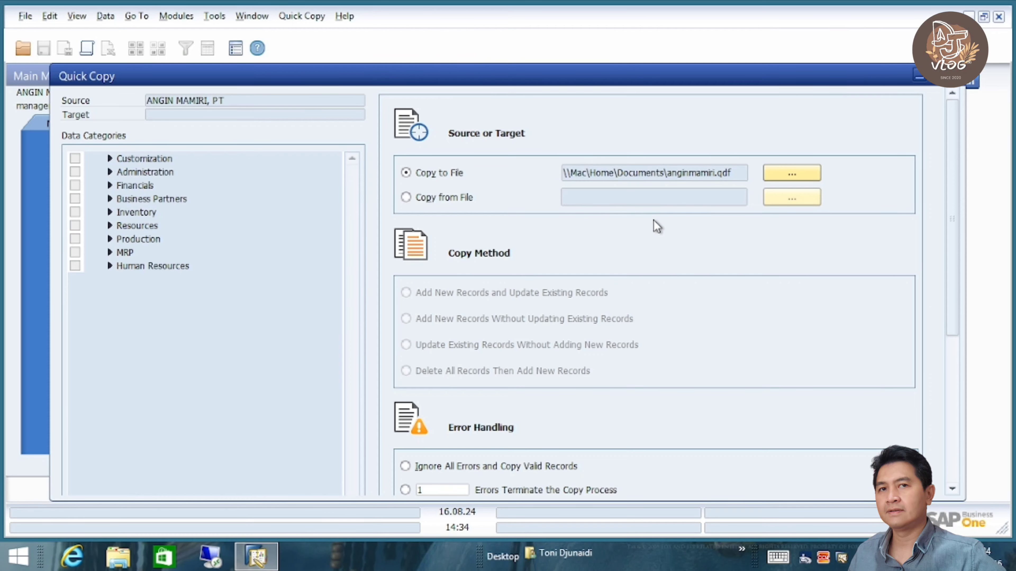
scroll(658, 227, "down", 3)
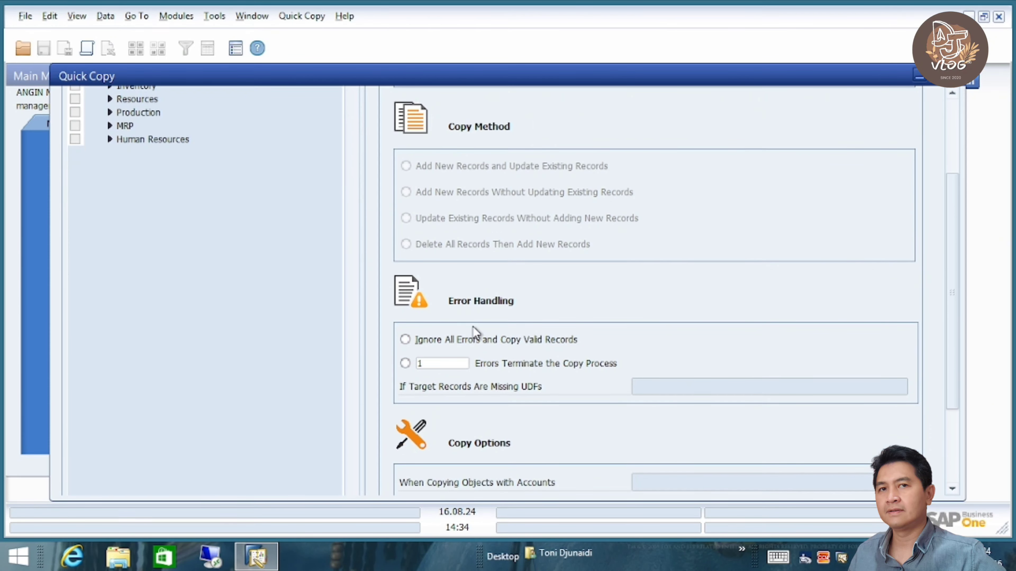
left_click(447, 340)
scroll(559, 317, "down", 3)
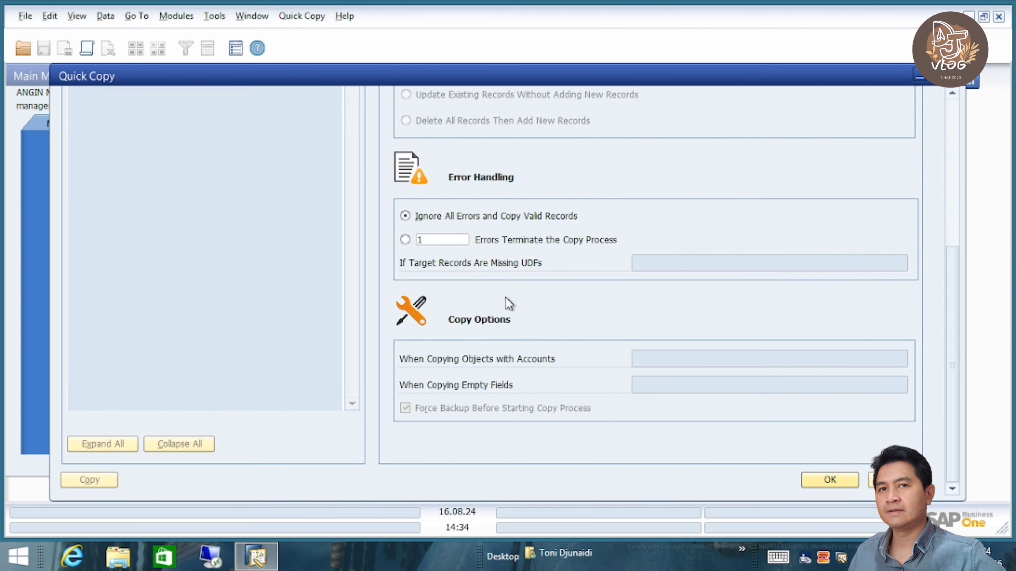
left_click(405, 240)
left_click(431, 240)
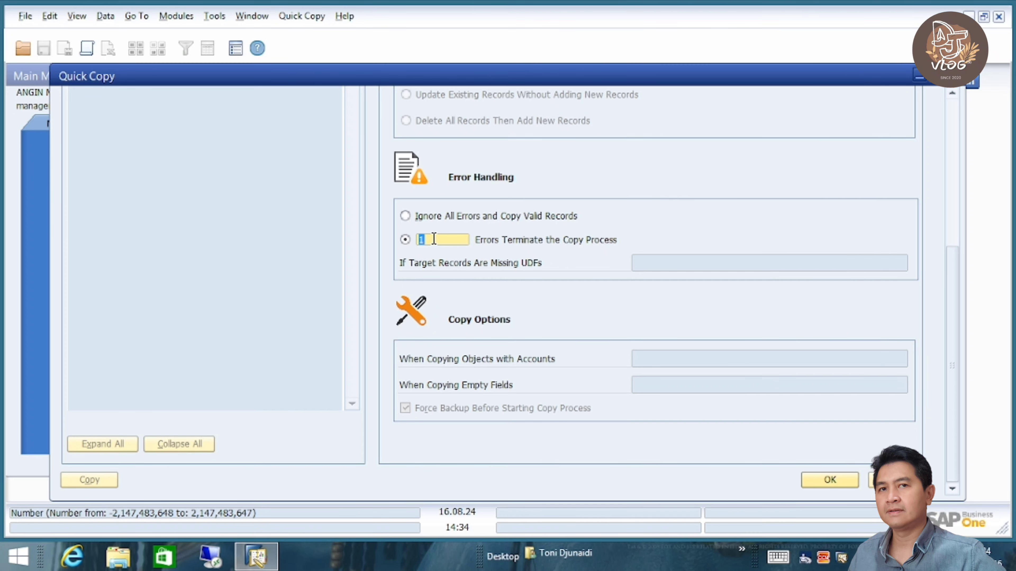
type("5")
left_click(830, 479)
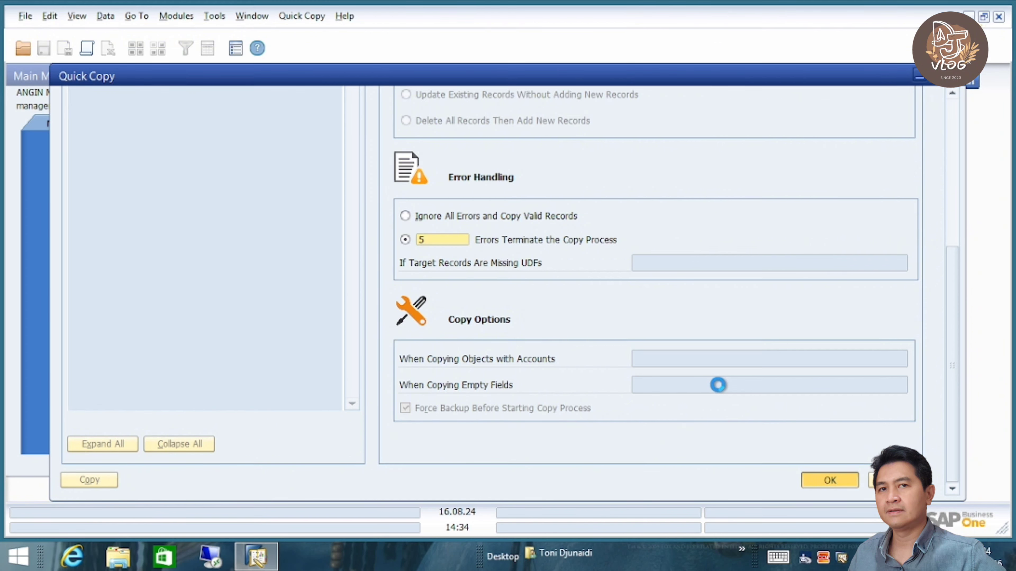
left_click(954, 107)
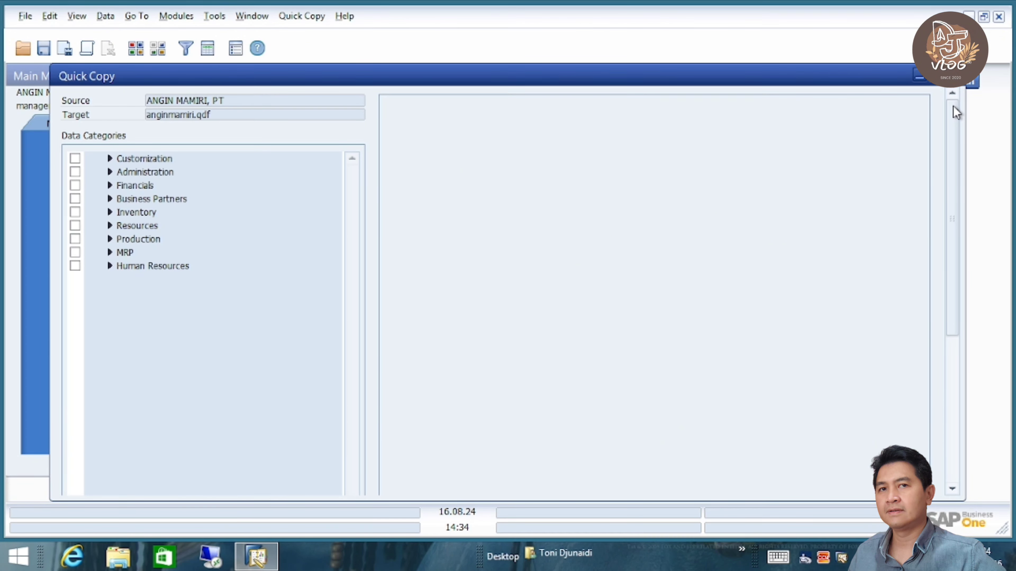
left_click(110, 186)
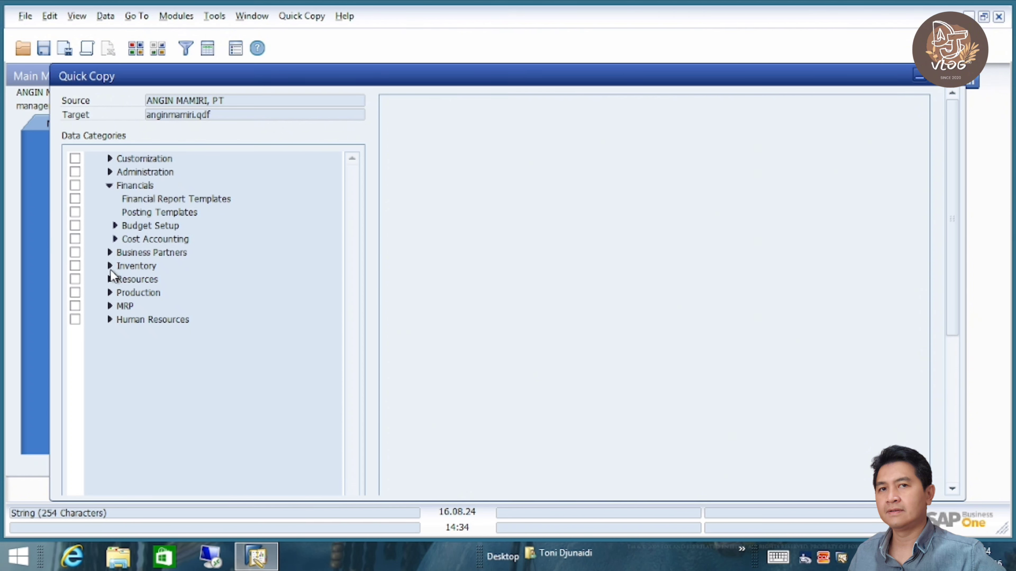
- Include Business Partner Master Data in the copy with all customer and vendor records selected
left_click(109, 252)
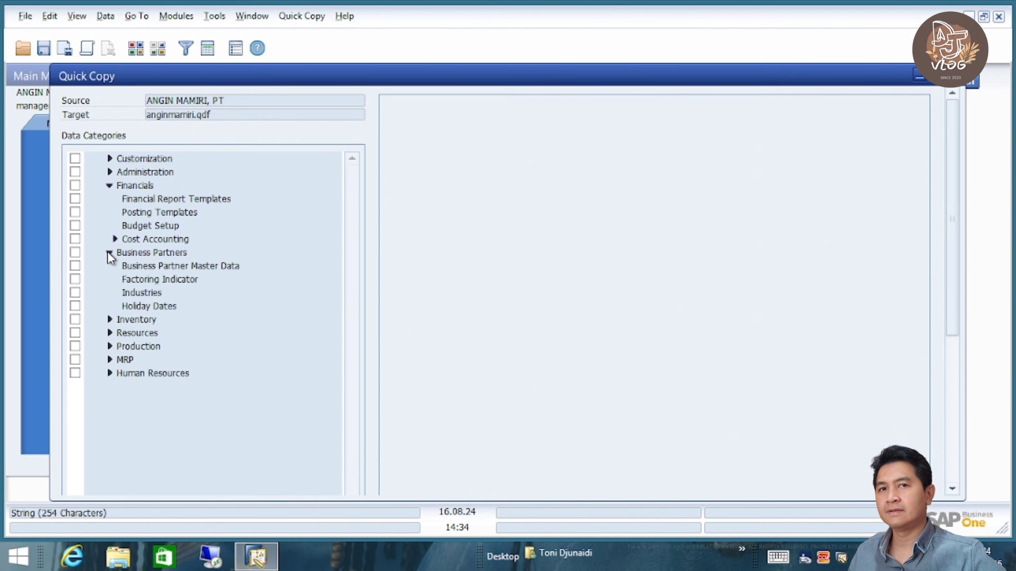
left_click(192, 267)
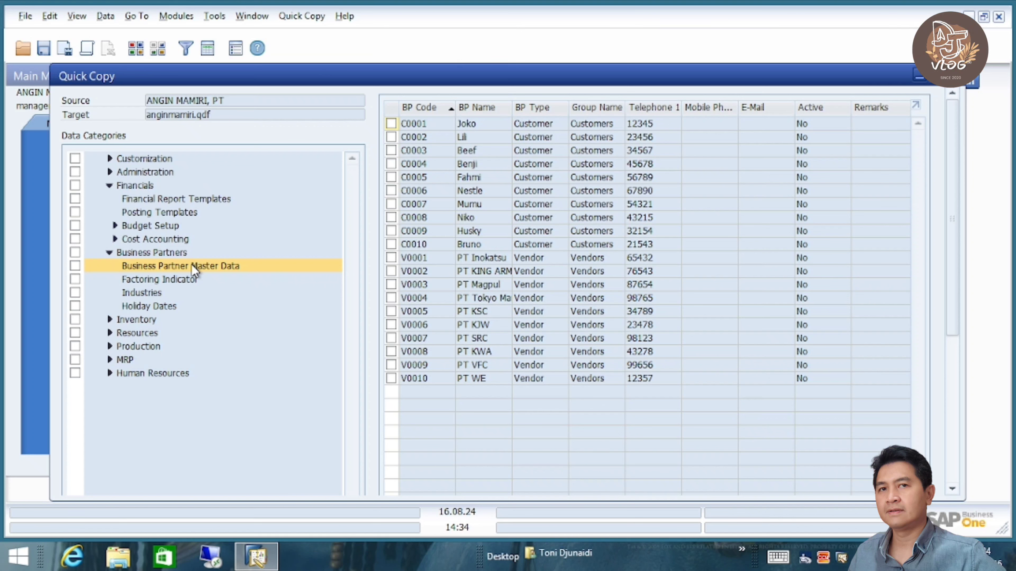
left_click(392, 108)
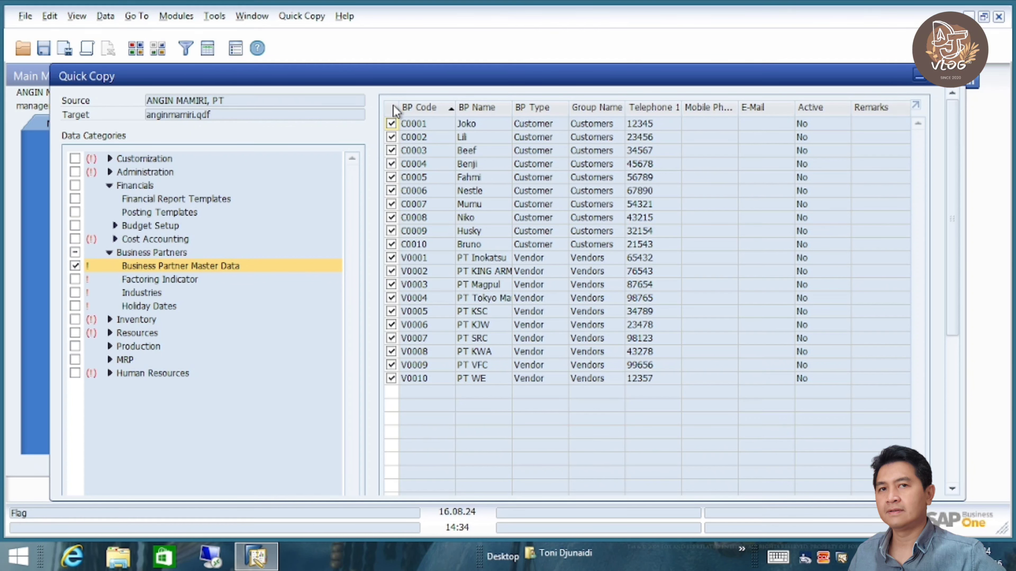
left_click(392, 108)
left_click(393, 108)
left_click(393, 108)
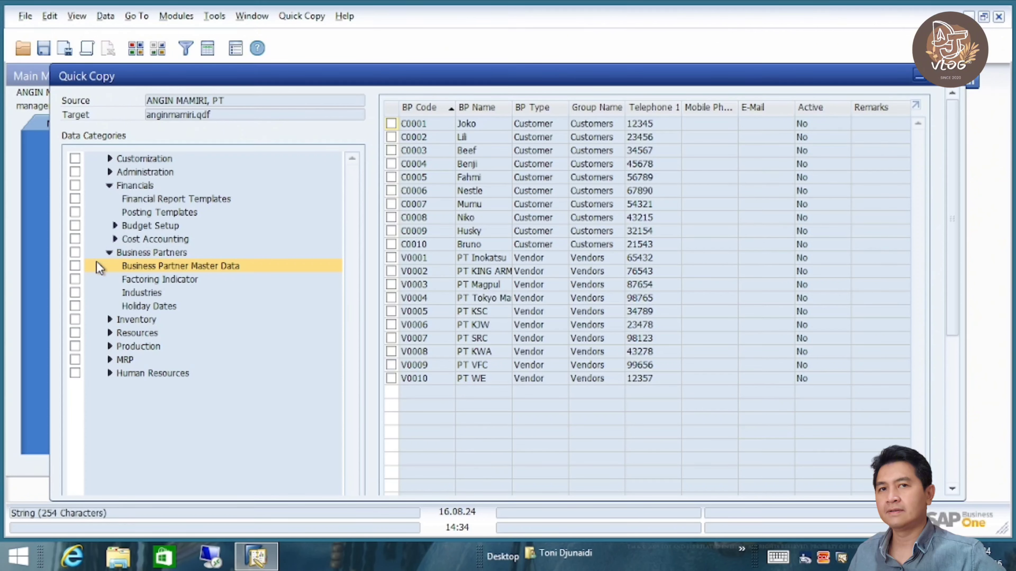
left_click(76, 266)
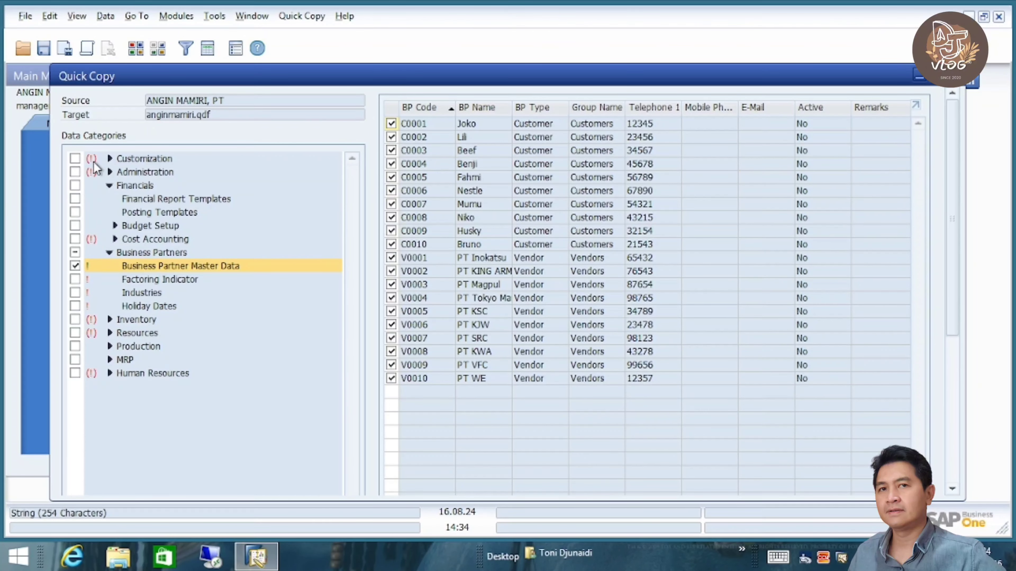
- Browse the Customization, Query, User-Defined Data and Administration categories, then scroll to Export
left_click(110, 158)
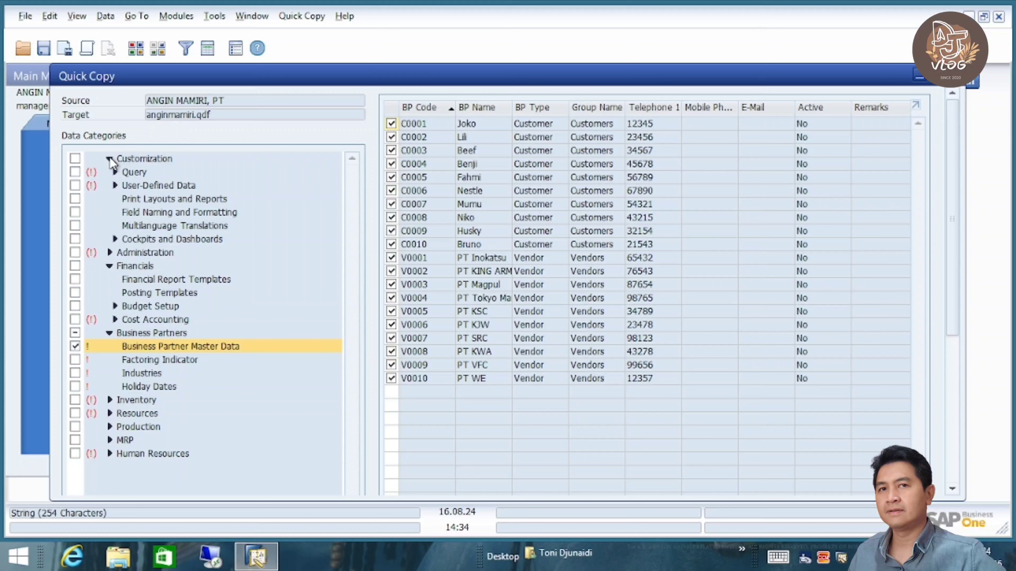
left_click(115, 172)
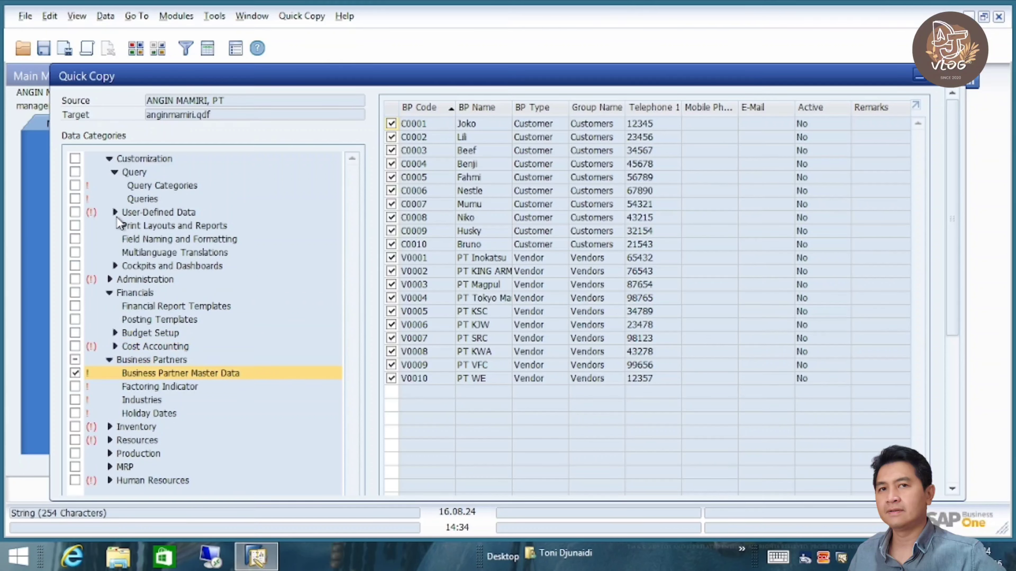
left_click(115, 212)
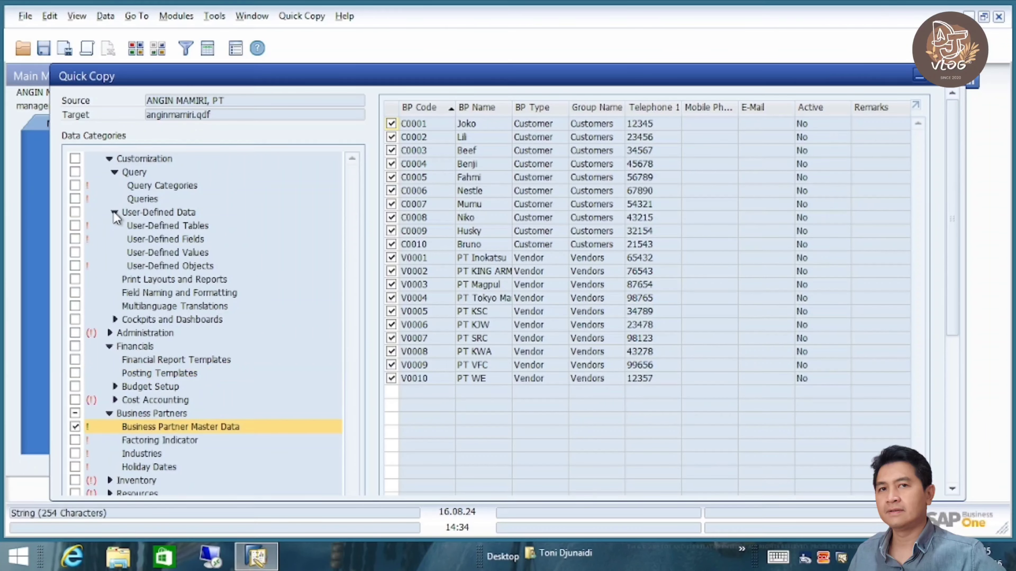
left_click(113, 212)
left_click(113, 174)
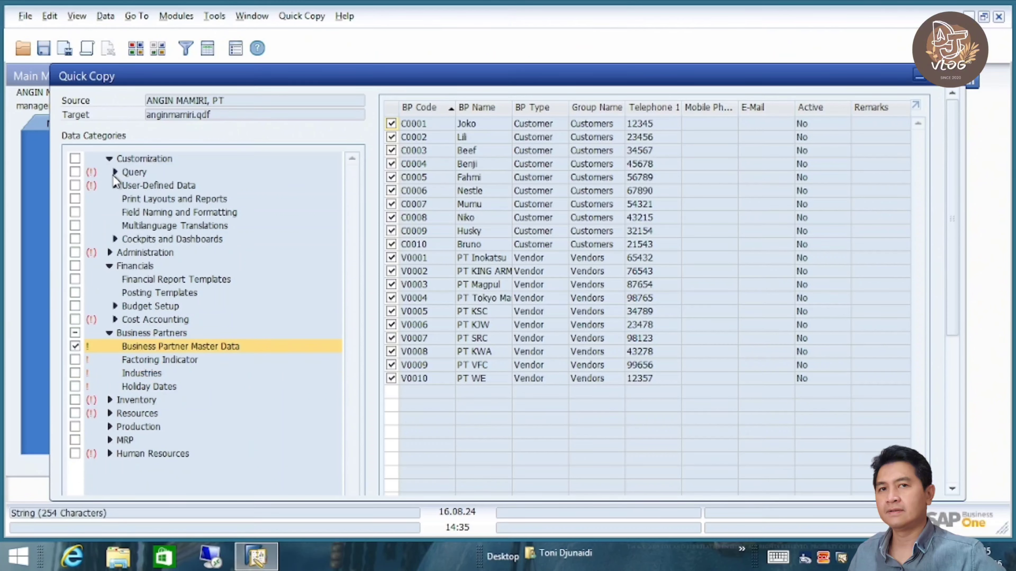
left_click(110, 252)
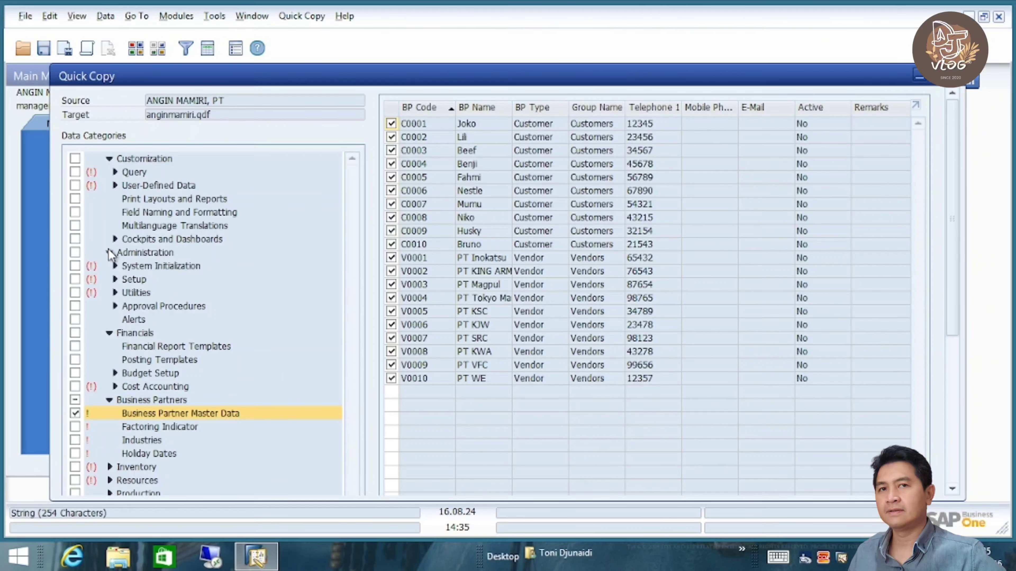
left_click(109, 253)
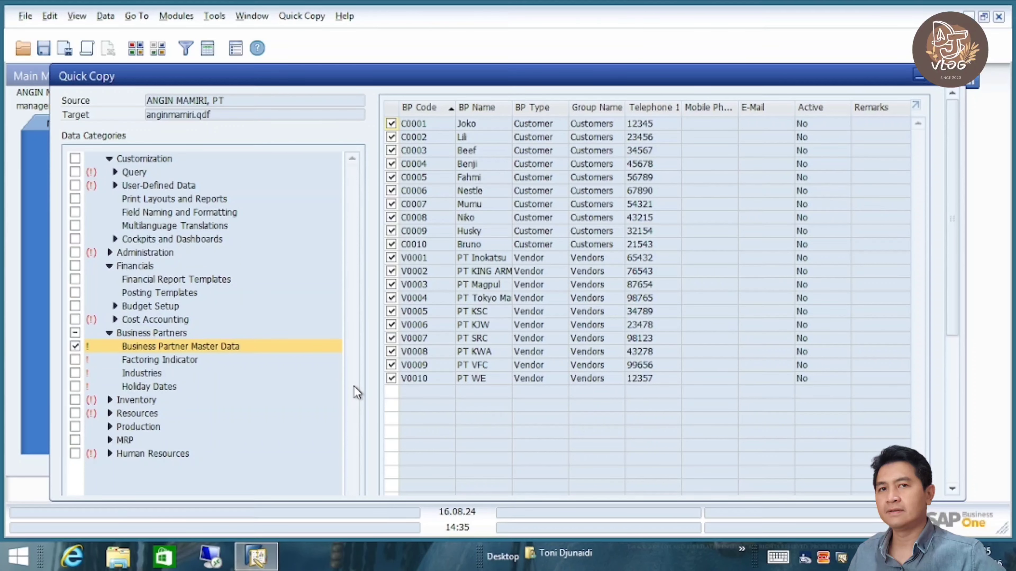
left_click(954, 460)
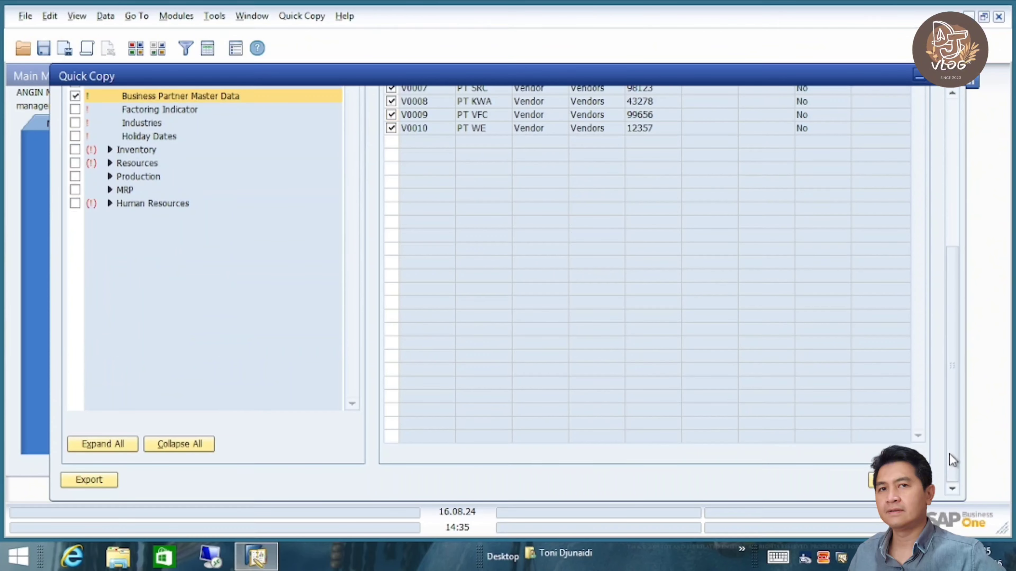
- Export the business partner data, checking the Price Lists and BP Groups dependency records first
left_click(90, 480)
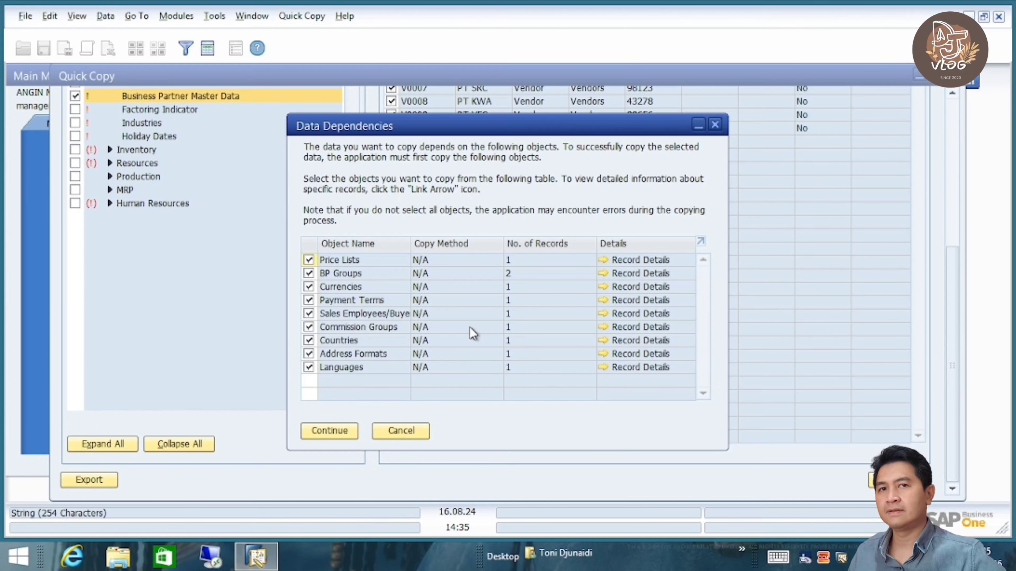
left_click(604, 260)
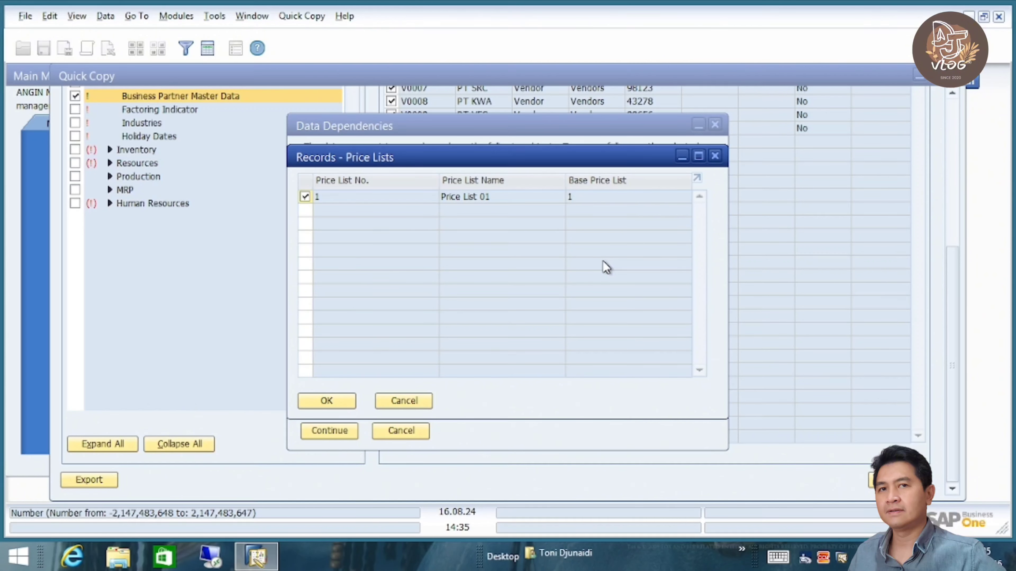
left_click(403, 401)
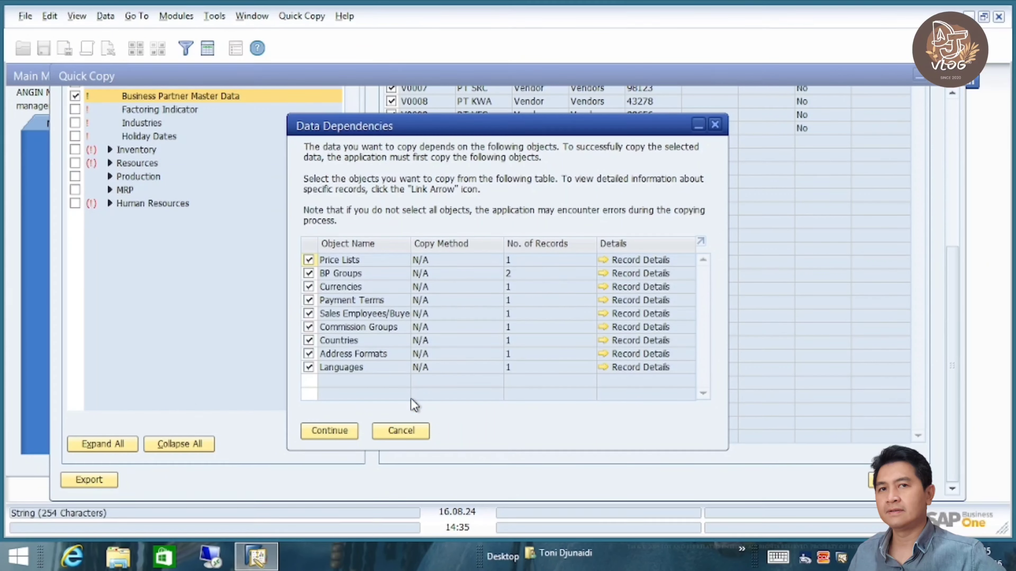
left_click(604, 273)
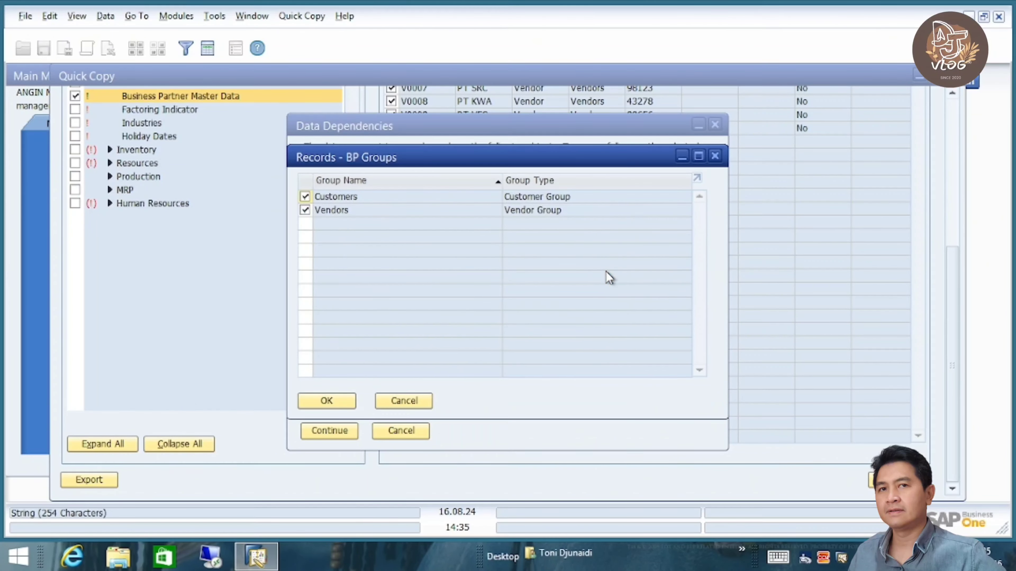
left_click(404, 401)
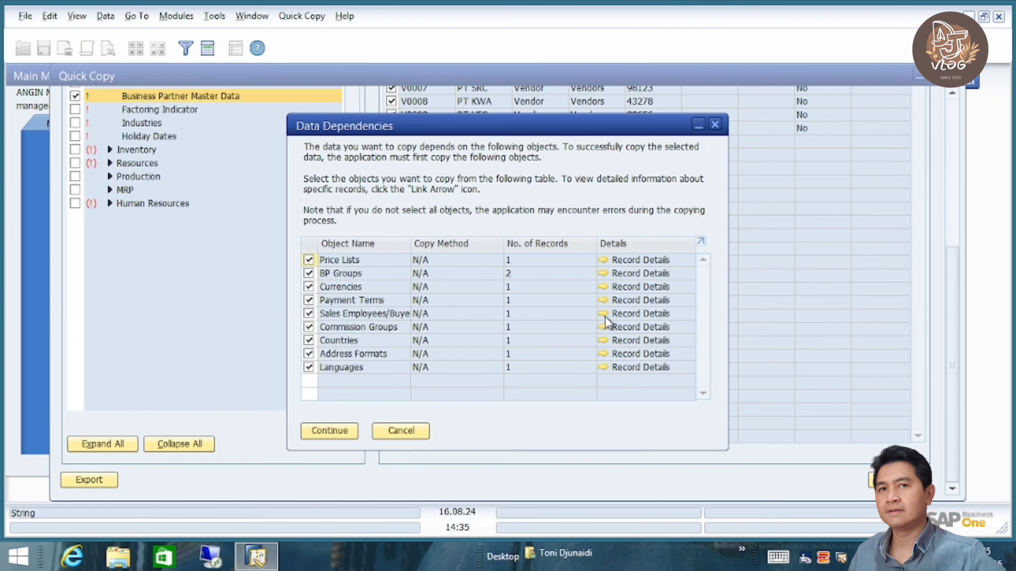
left_click(335, 431)
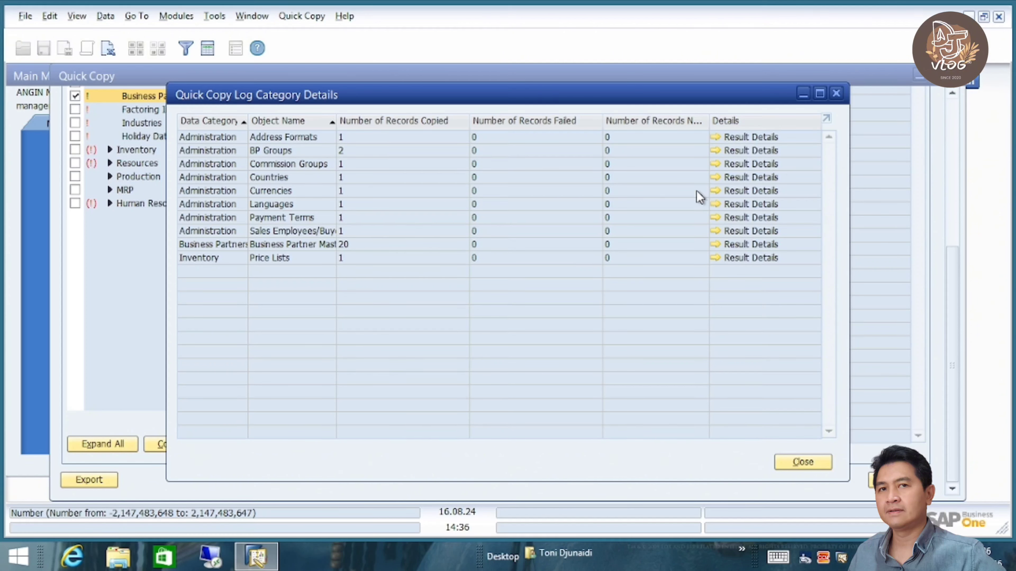
- Check the BP Groups and Business Partner Master Data results (20 copied, none failed), then close the log
left_click(715, 150)
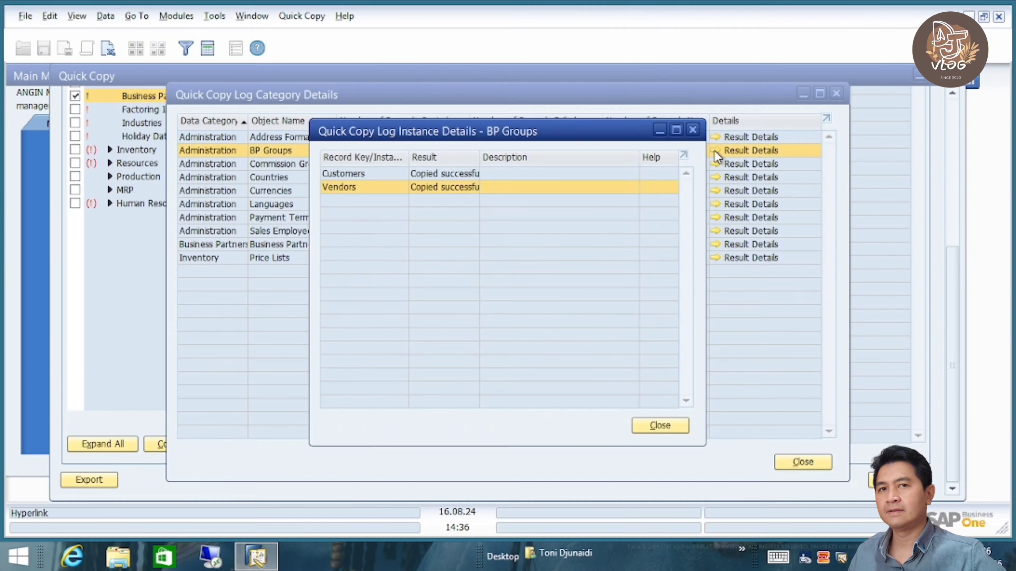
left_click(659, 425)
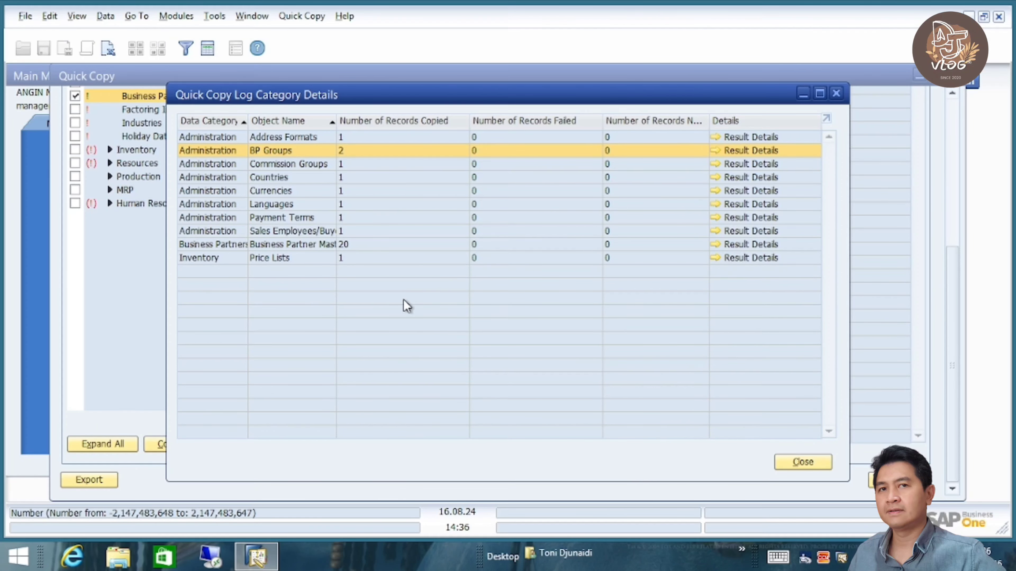
left_click(717, 246)
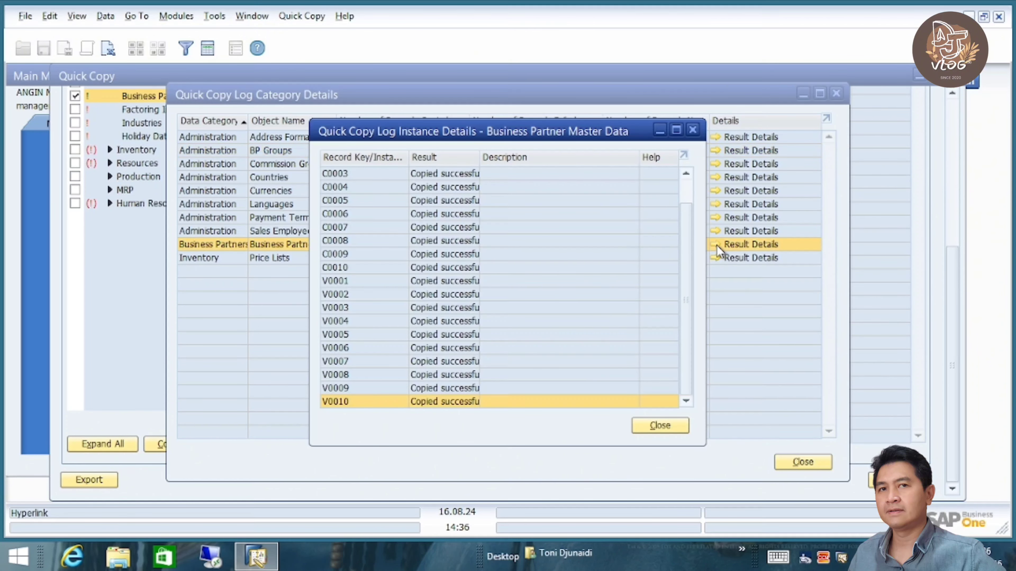
left_click(661, 425)
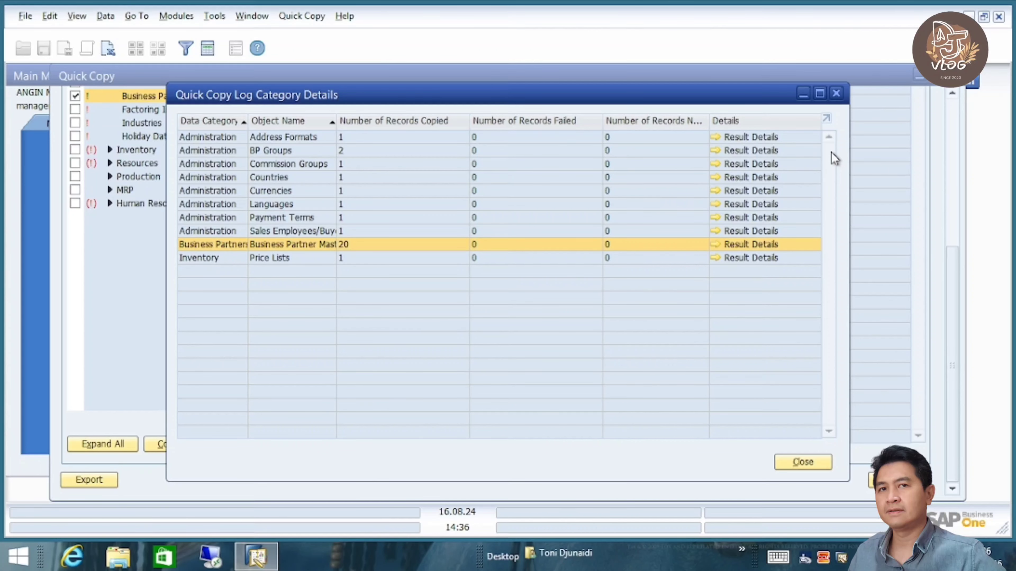
left_click(301, 190)
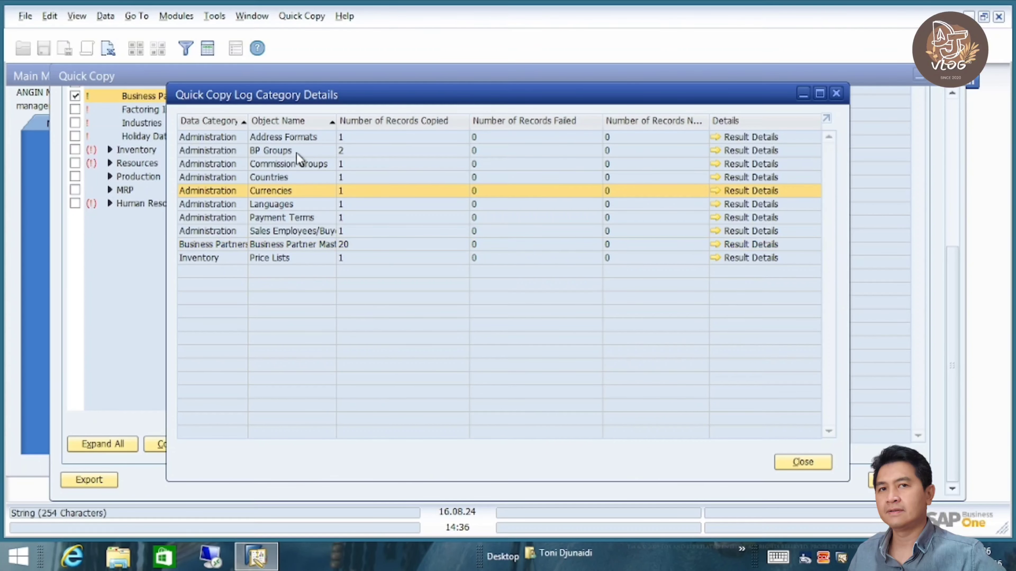
left_click(289, 174)
left_click(286, 206)
left_click(804, 463)
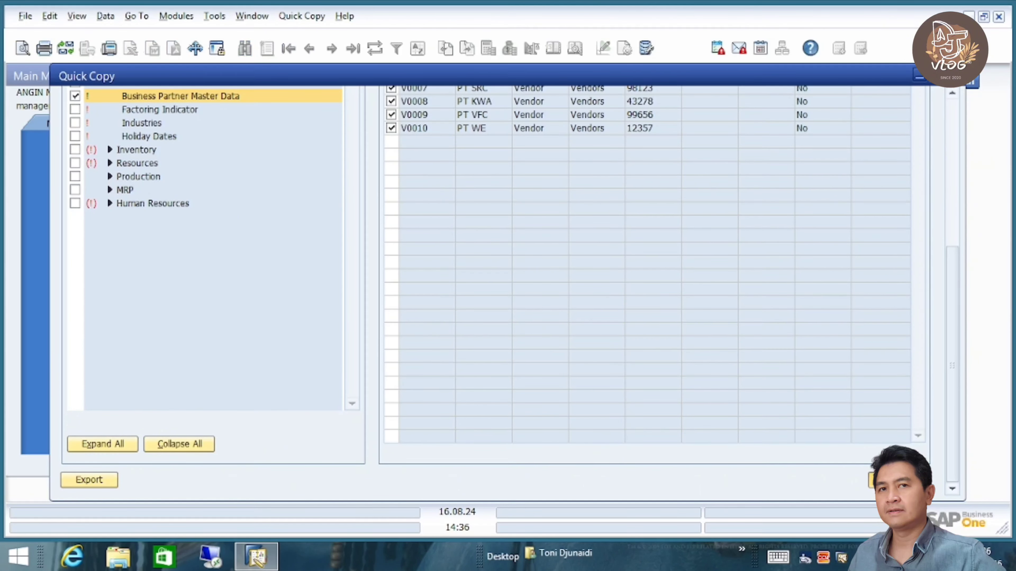
- Close Quick Copy and Implementation Tasks, then switch company to GOKIL JAYA, PT
left_click(877, 479)
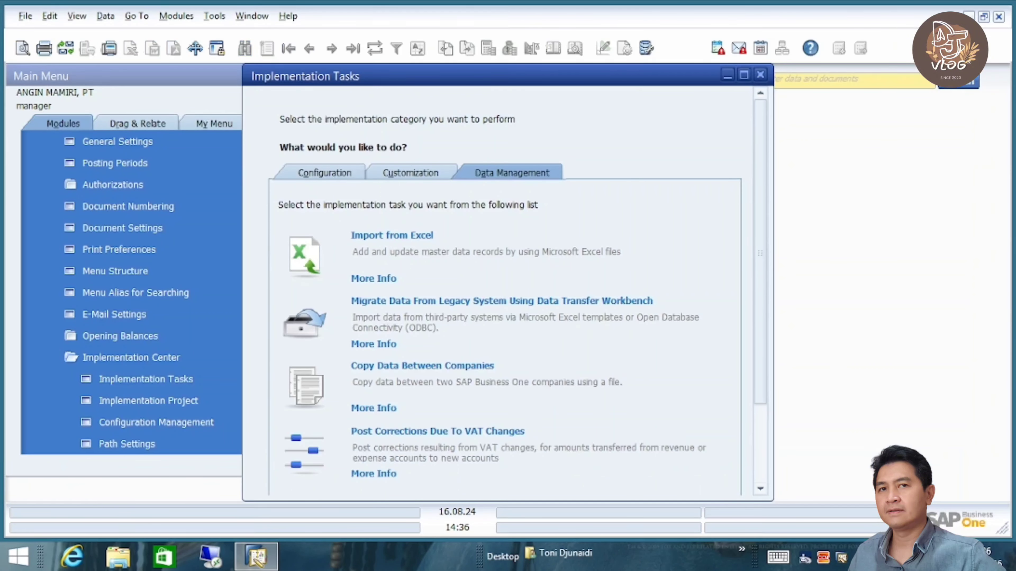
left_click(761, 75)
scroll(285, 148, "up", 3)
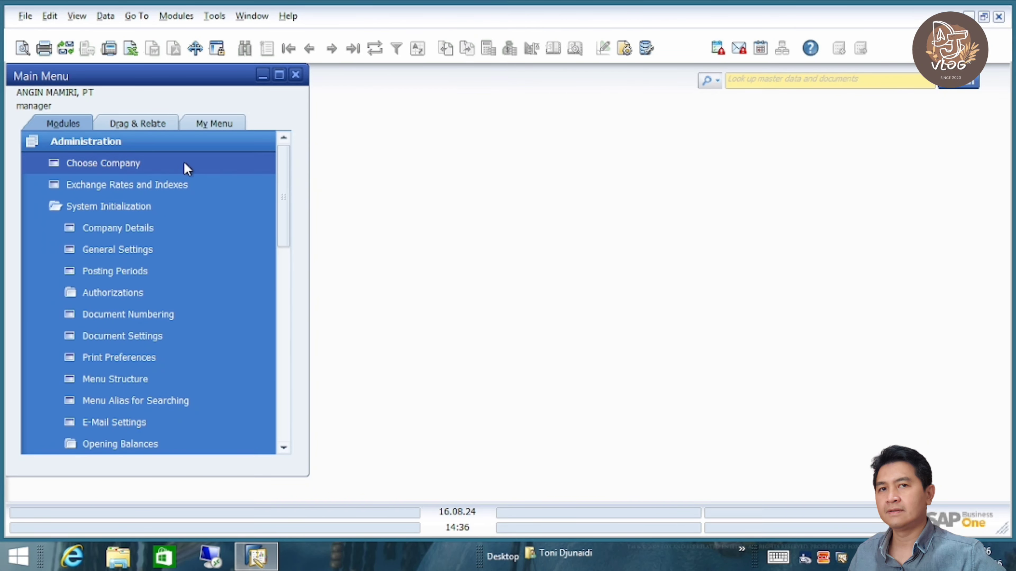
left_click(129, 162)
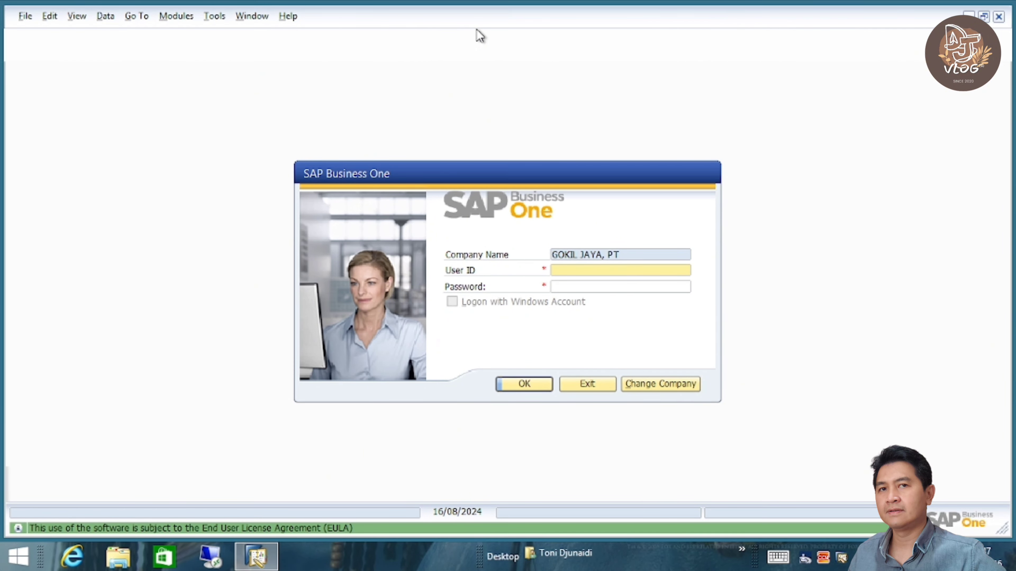
- Log into GOKIL JAYA, PT as user manager with the account password
type("manager")
key("Tab")
type("1234")
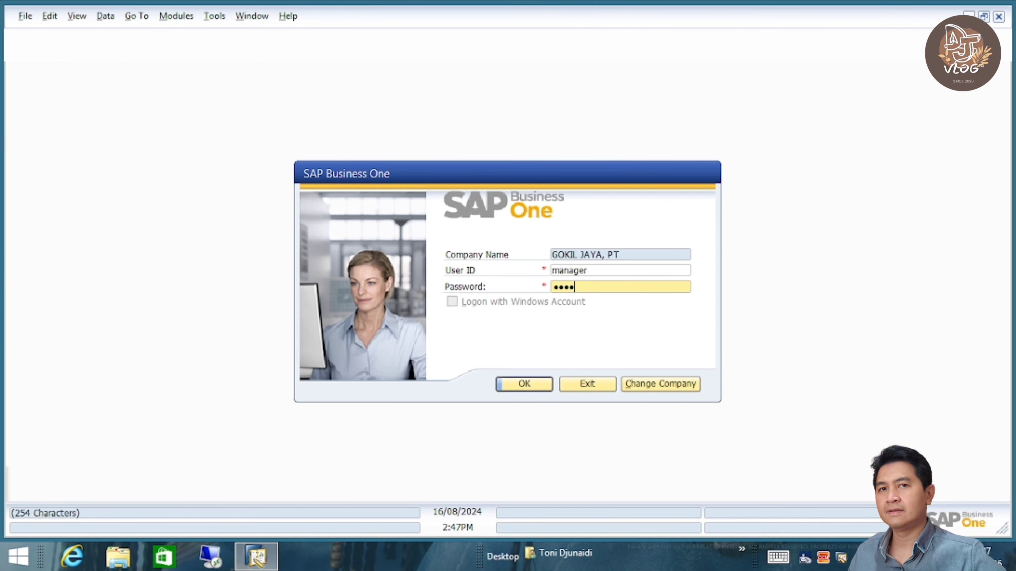
type("56")
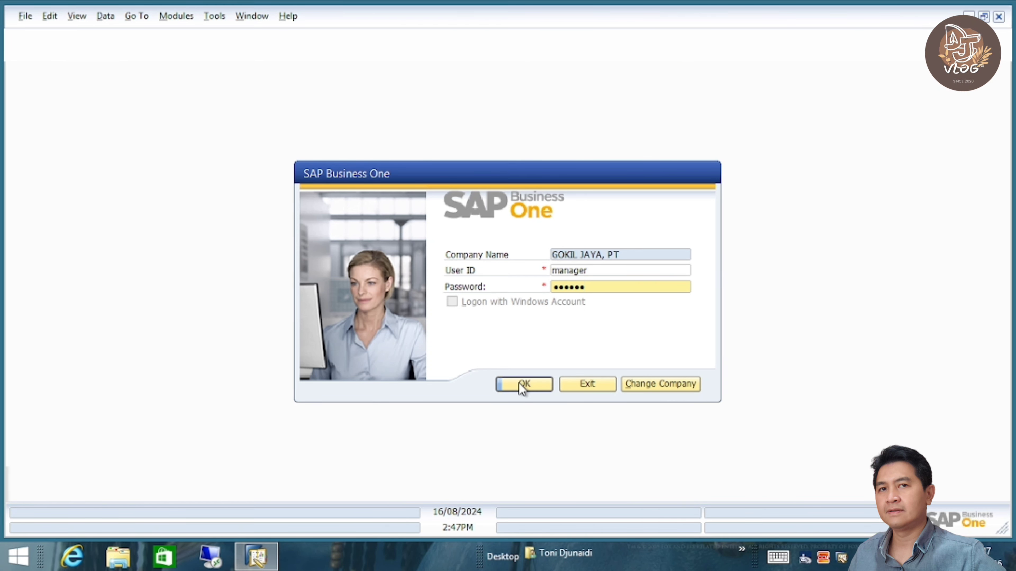
left_click(521, 385)
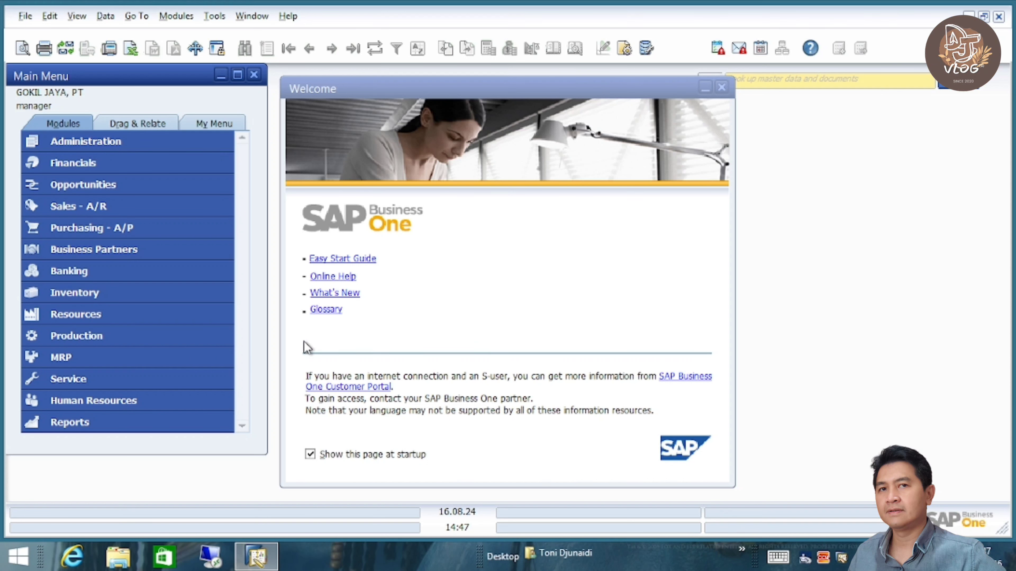
- Disable the startup Welcome page and expand Administration > System Initialization > Implementation Center
left_click(357, 455)
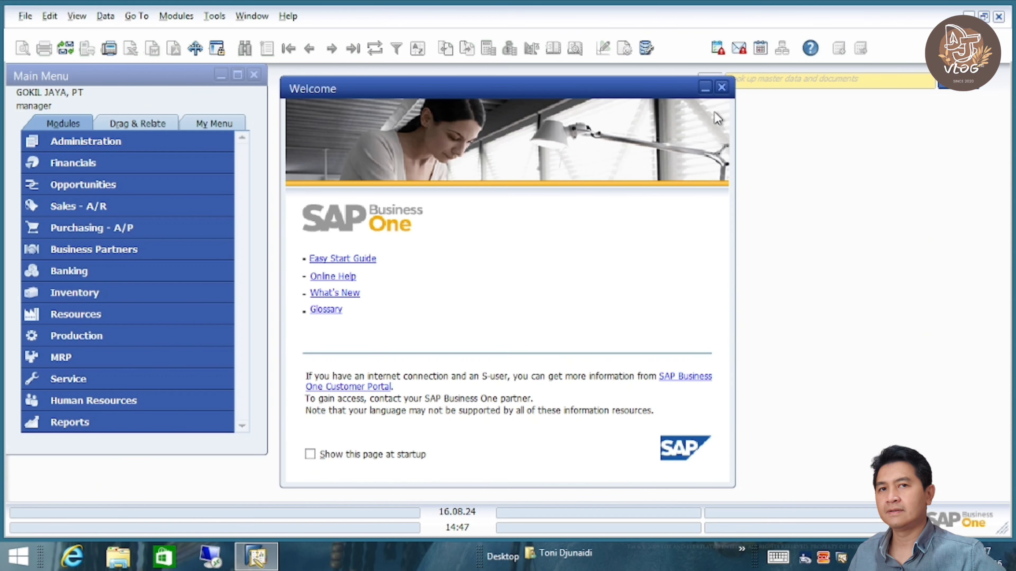
left_click(721, 87)
left_click(150, 147)
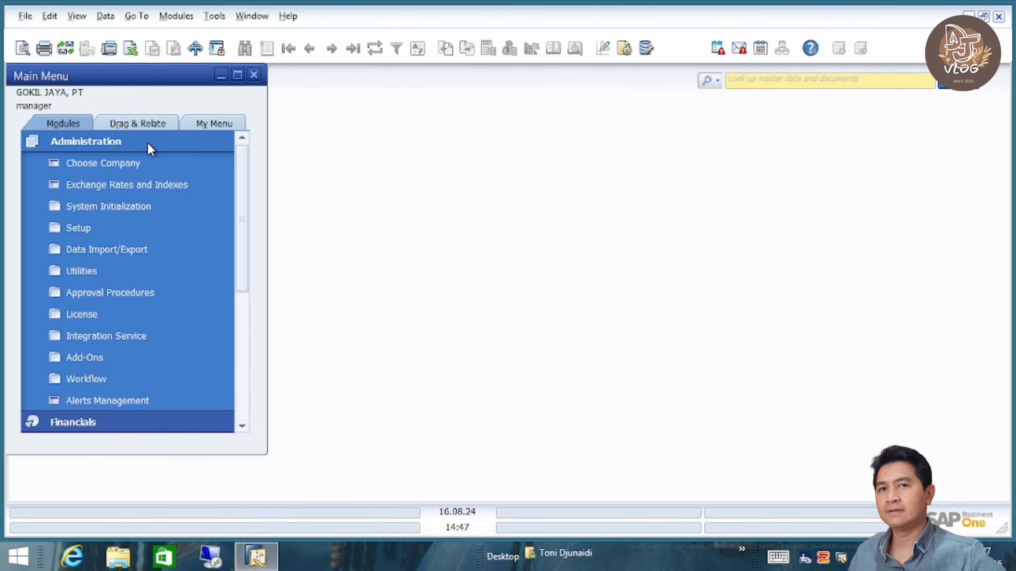
left_click(140, 208)
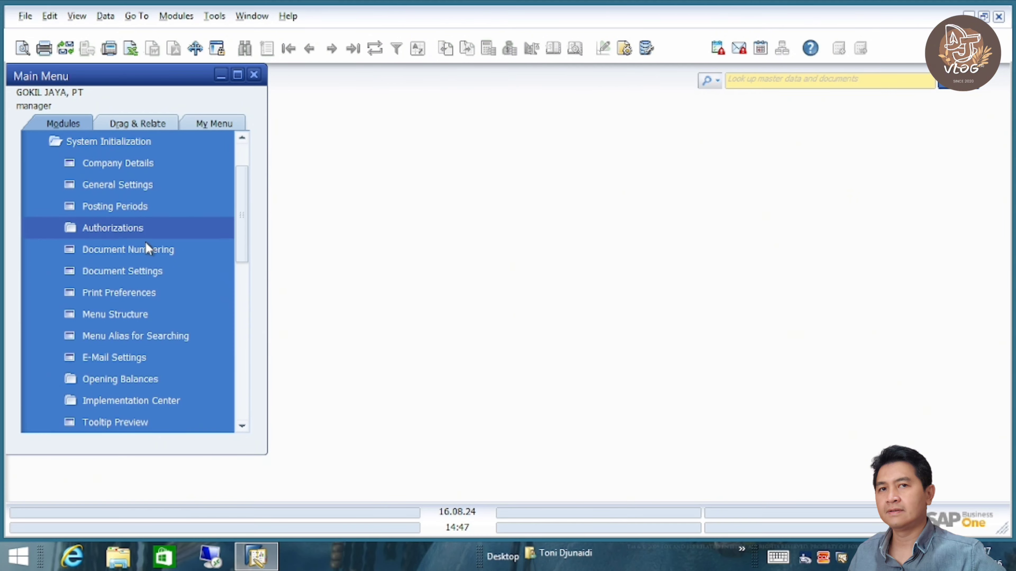
left_click(168, 402)
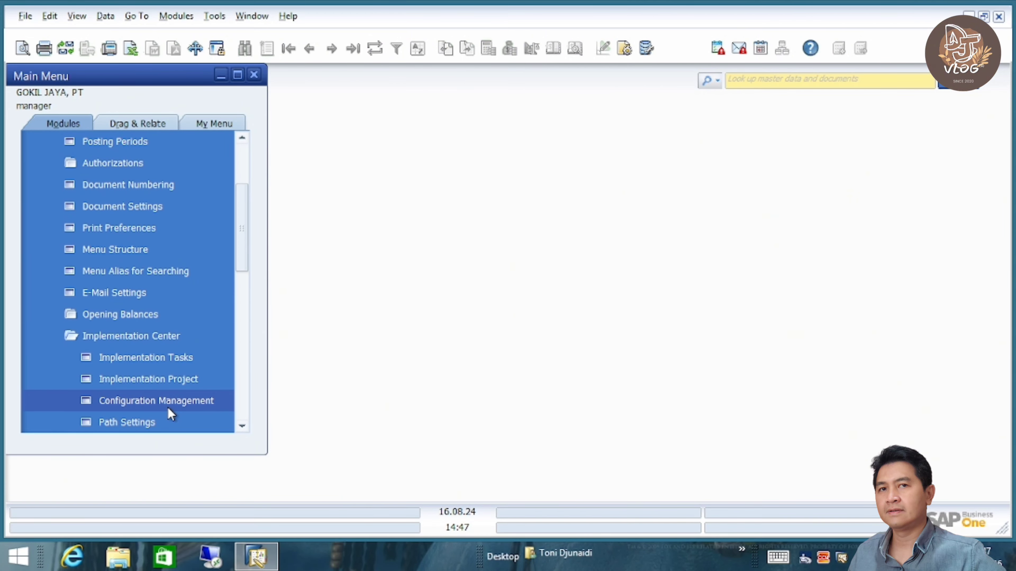
- Start Copy Data Between Companies from file, choosing anginmamiri.qdf in Documents as the source
left_click(177, 358)
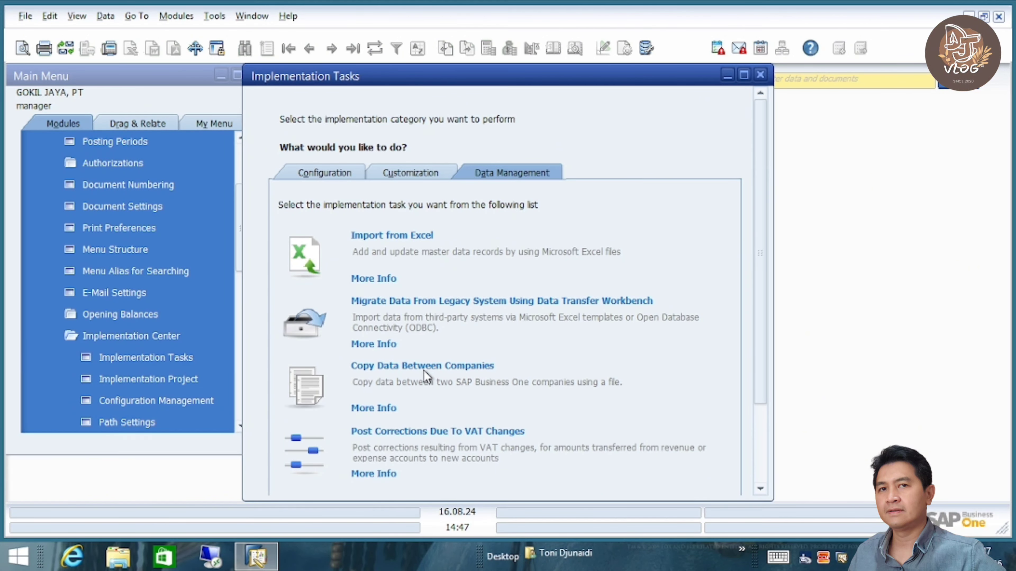
left_click(435, 368)
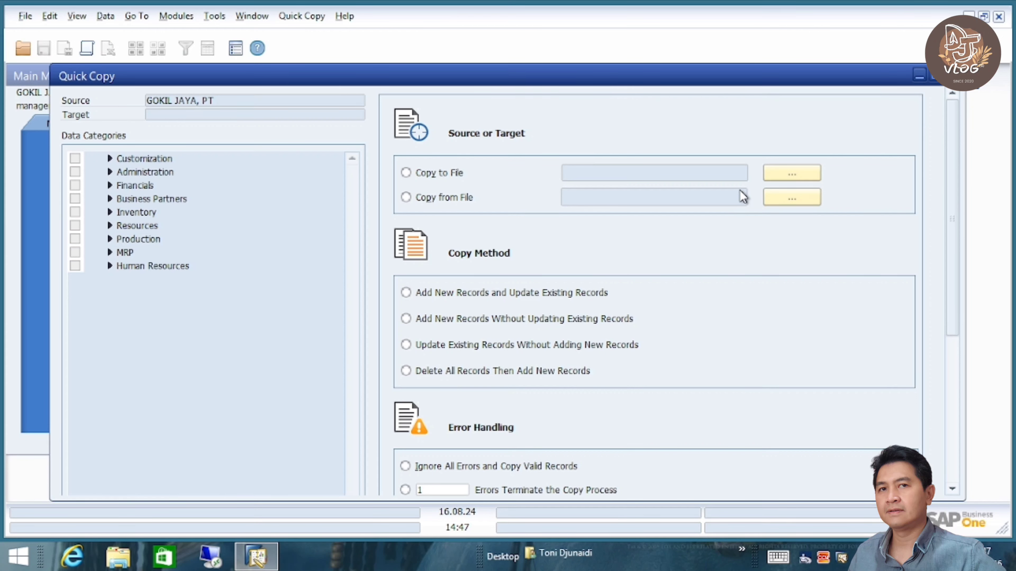
left_click(412, 197)
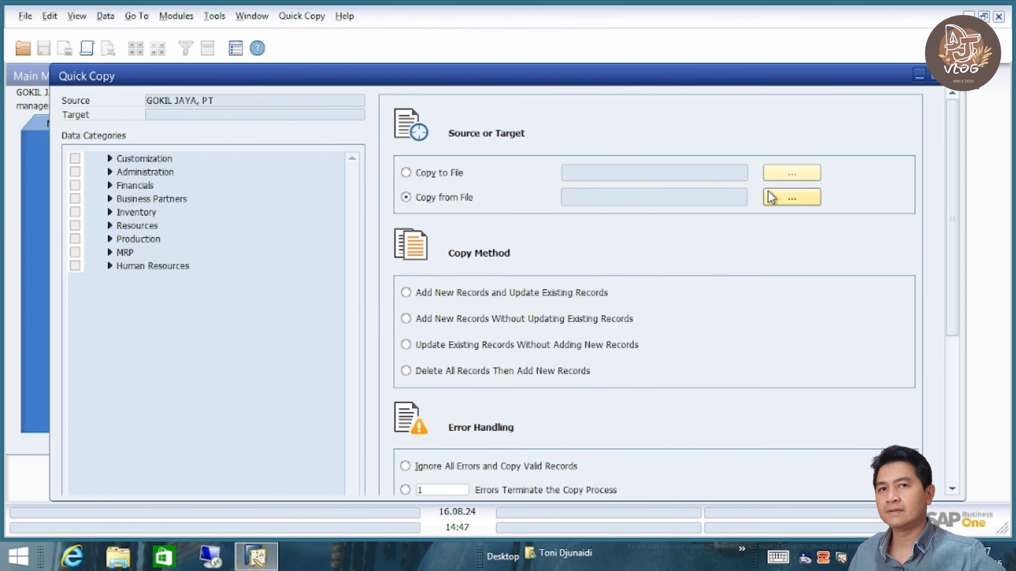
left_click(774, 197)
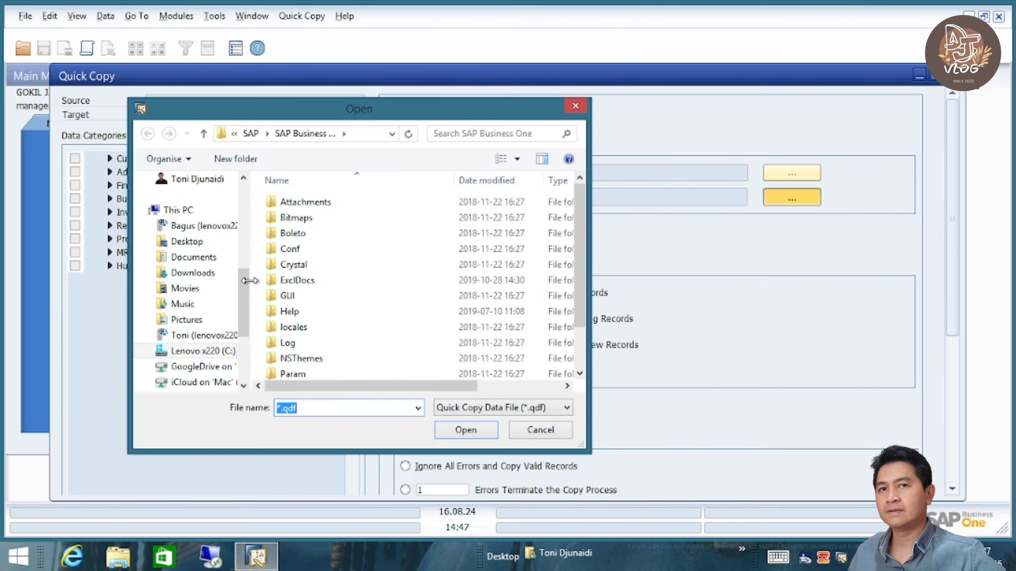
left_click(200, 260)
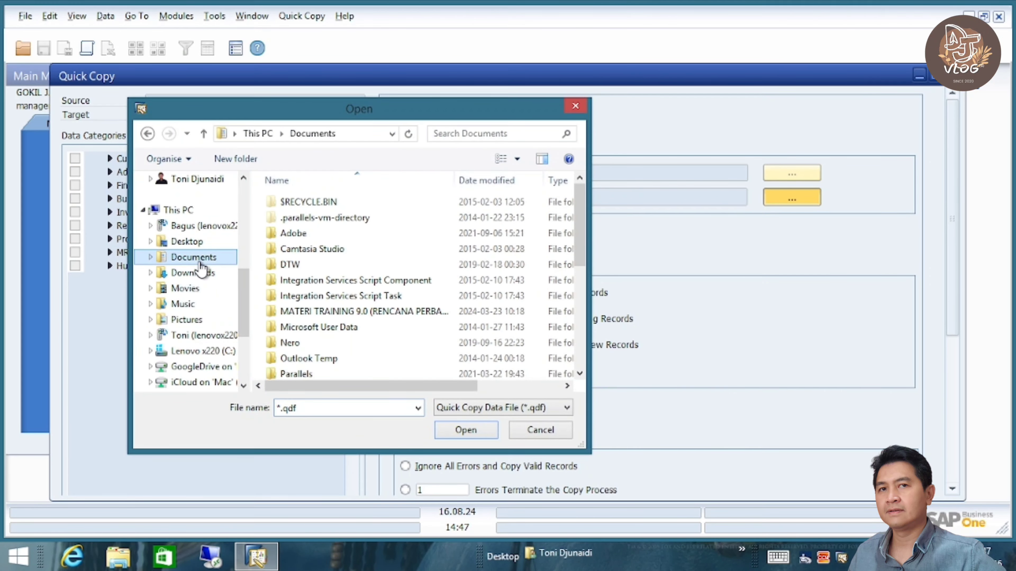
left_click(582, 354)
double_click(386, 343)
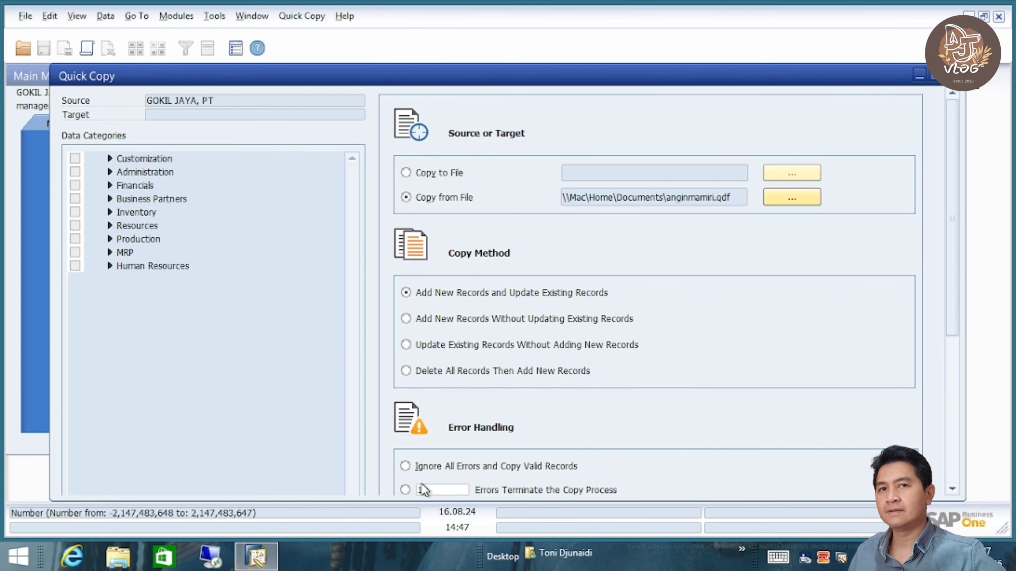
- Stop after 1 error, ignore missing UDFs, use target default accounts, overwrite empty fields, and skip backup
left_click(407, 490)
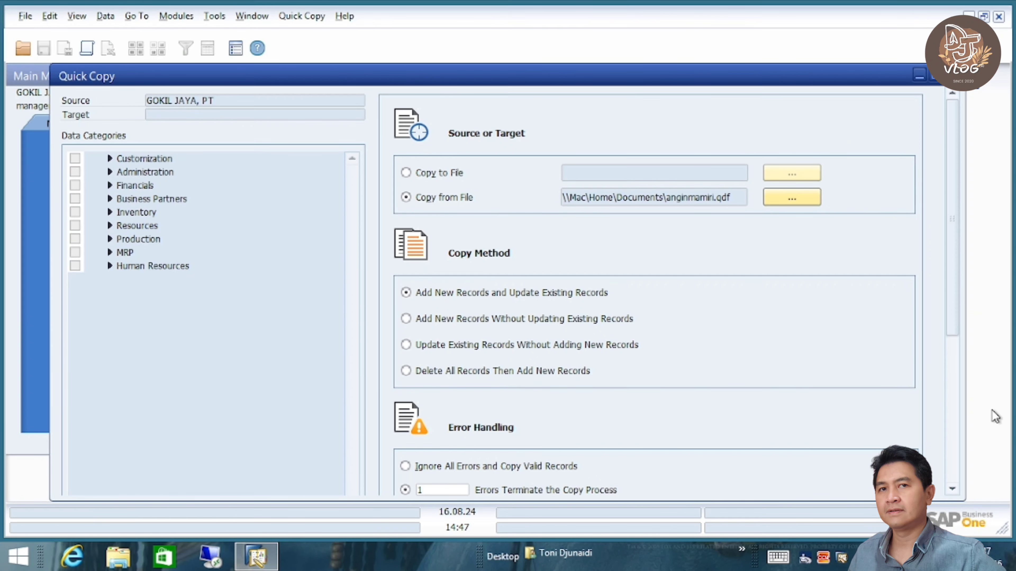
left_click(952, 446)
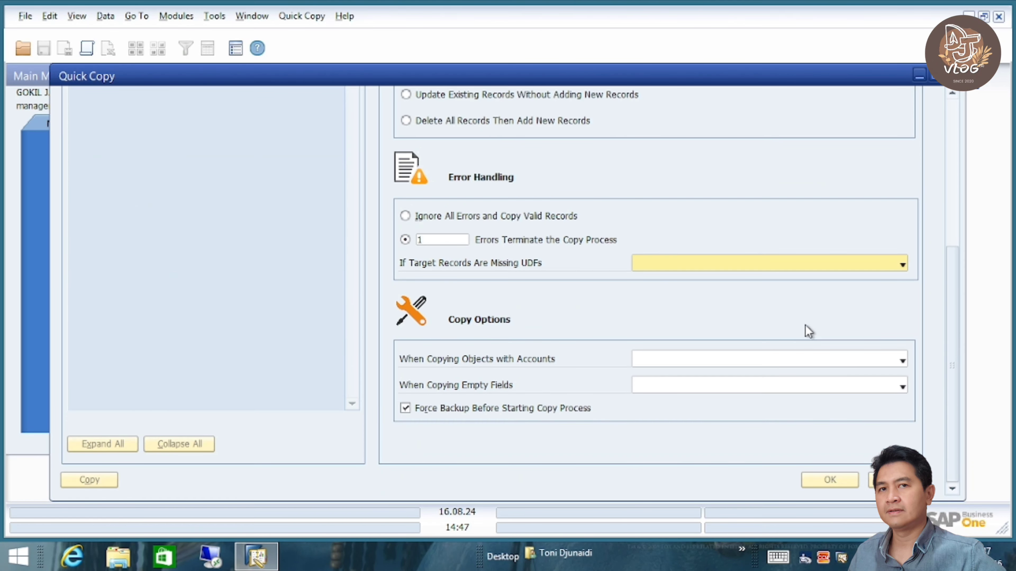
left_click(736, 267)
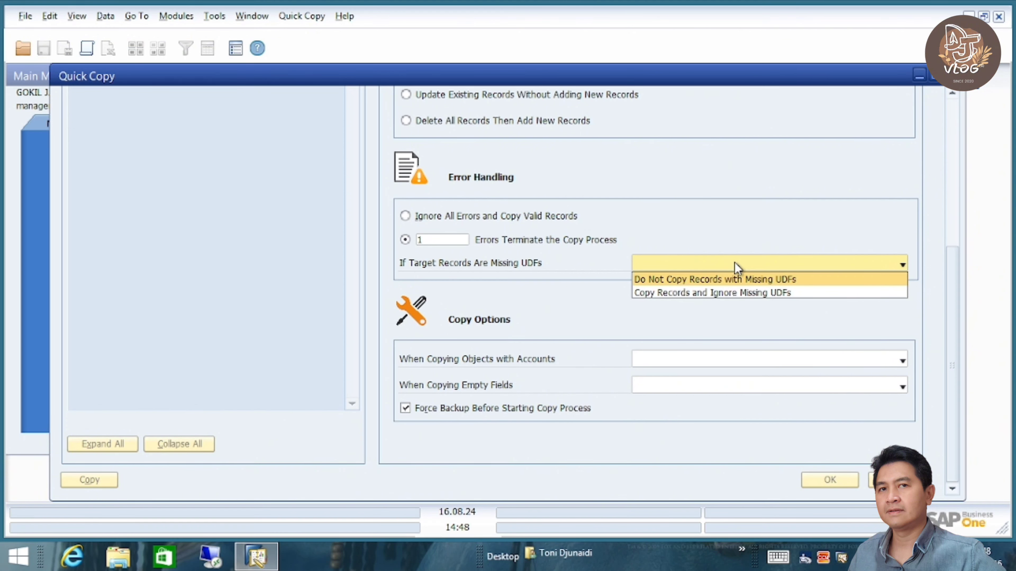
left_click(711, 295)
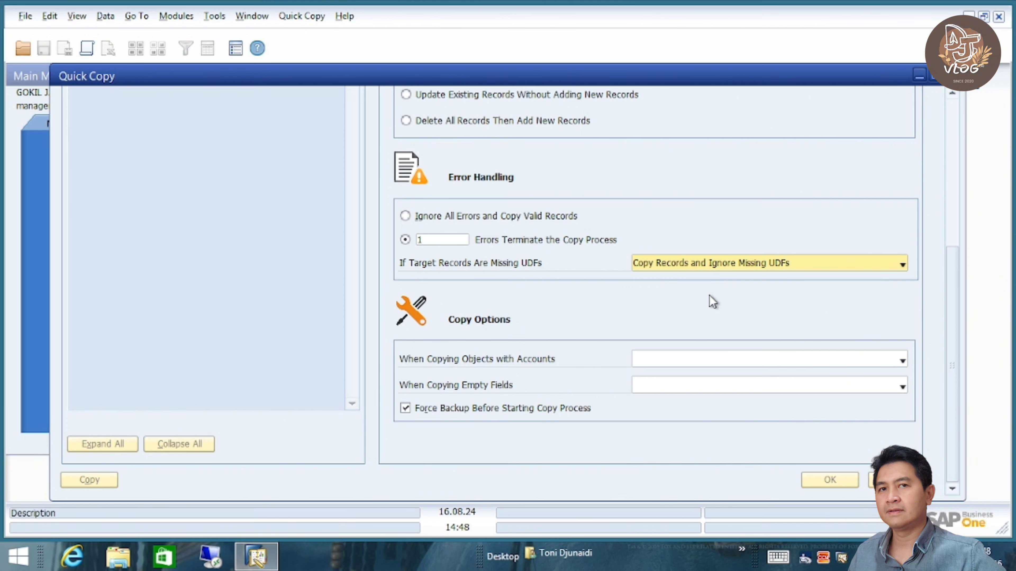
left_click(703, 361)
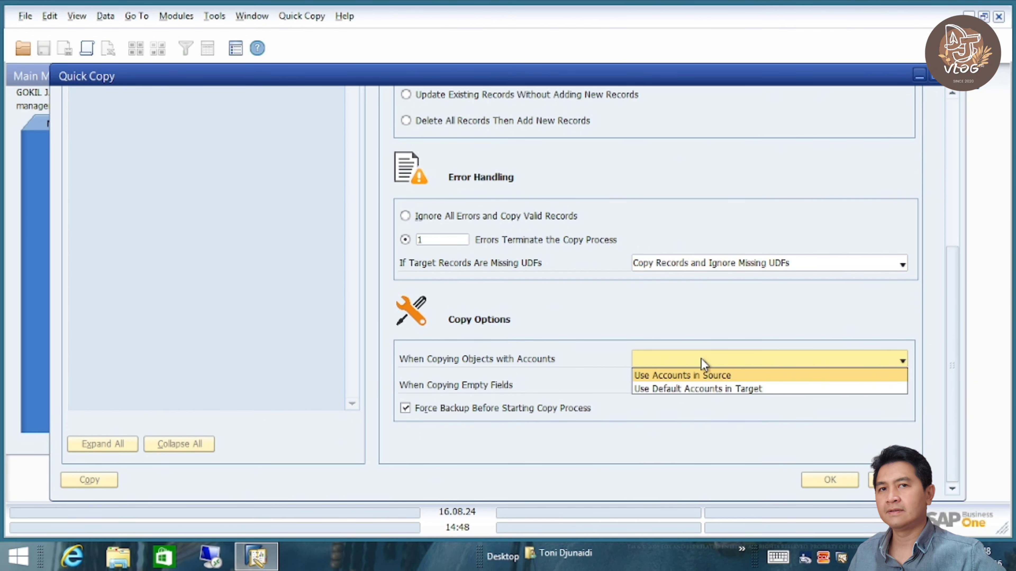
left_click(762, 388)
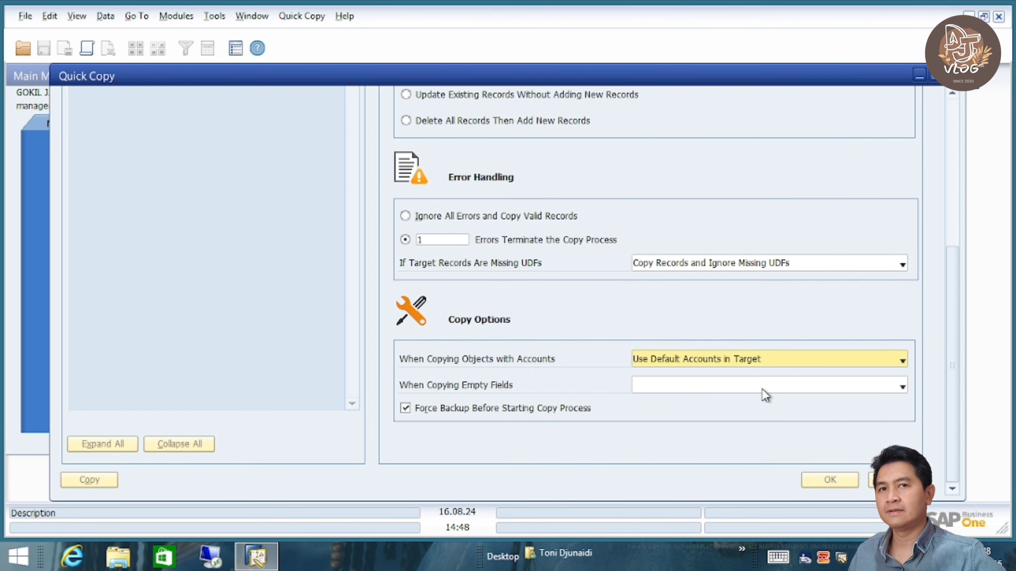
left_click(718, 389)
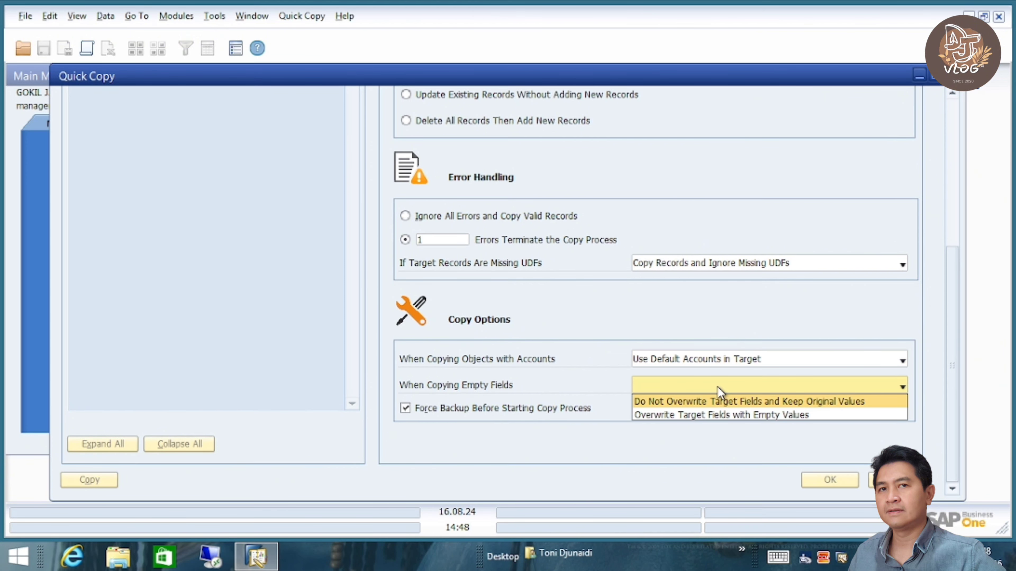
left_click(733, 415)
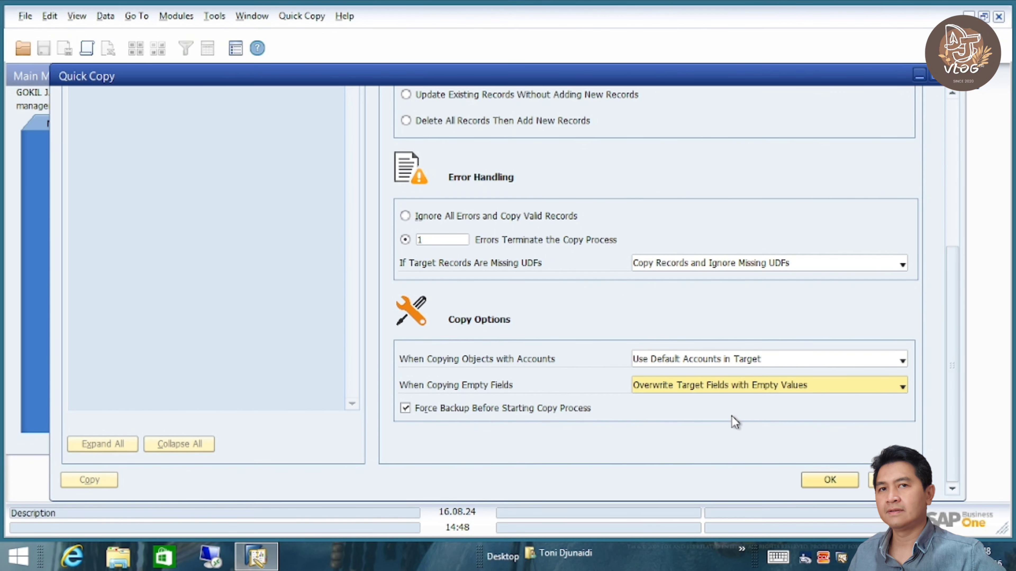
left_click(472, 409)
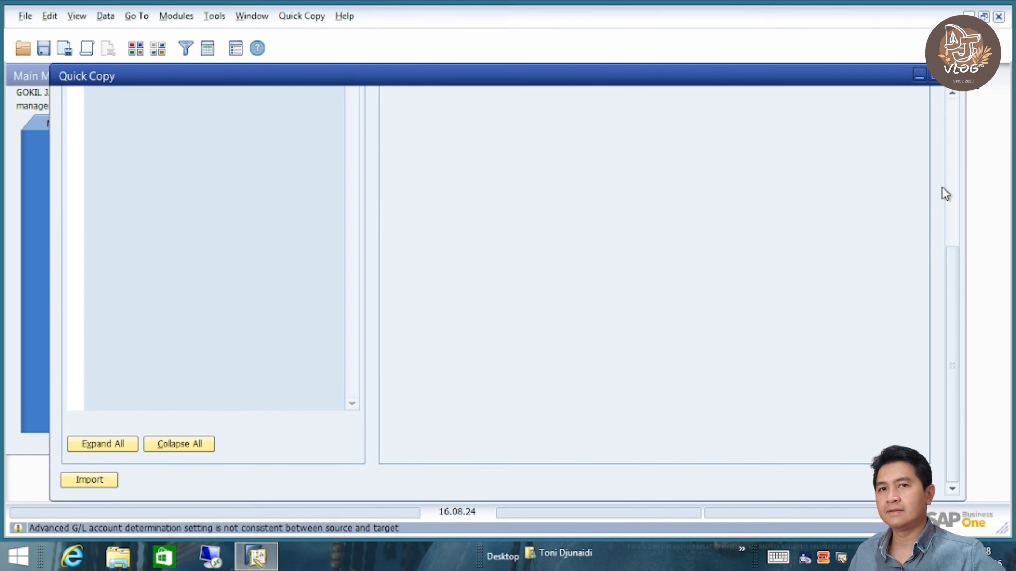
- Expand Inventory > Price List in the data categories and import the data into GOKIL JAYA
left_click(953, 118)
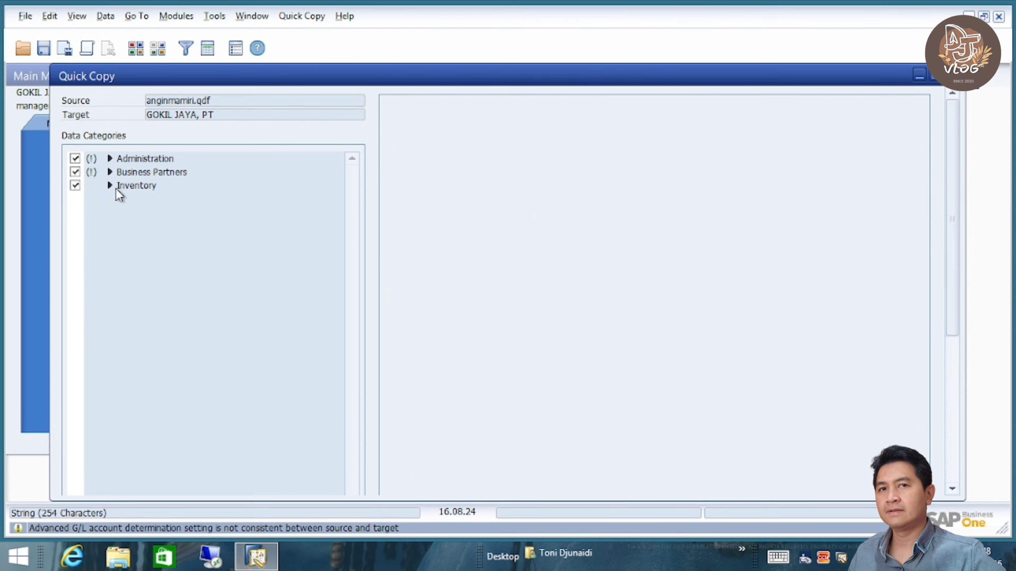
left_click(111, 186)
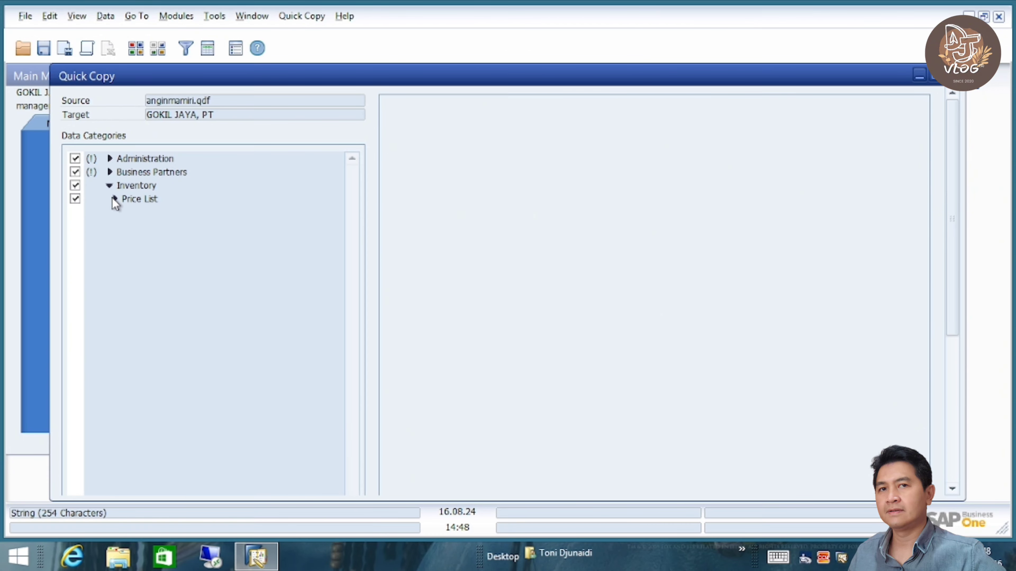
left_click(114, 199)
left_click(955, 465)
left_click(91, 479)
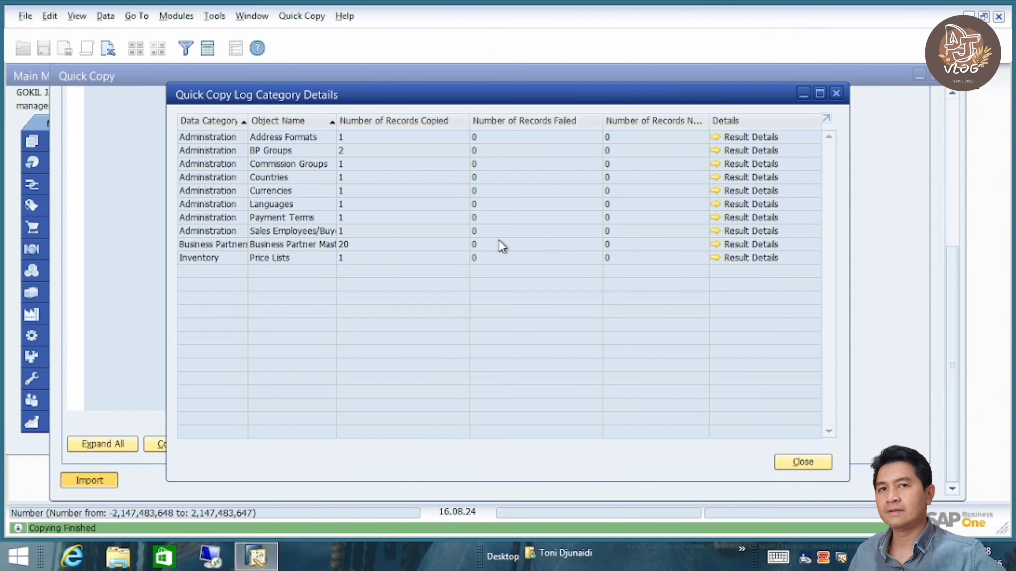
- Check the Business Partners, Address Formats and BP Groups copy results, then close the log summary
left_click(718, 244)
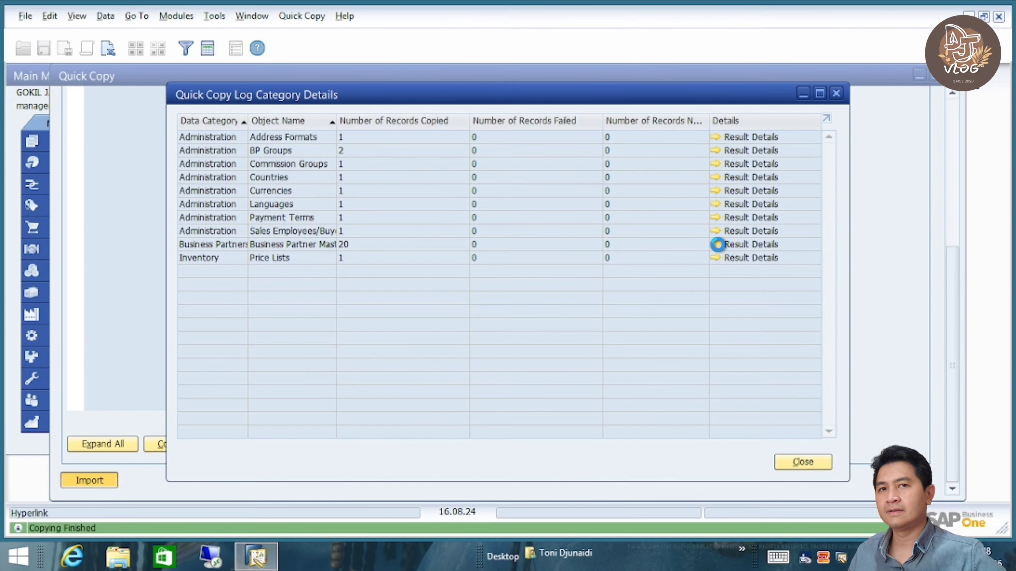
left_click(647, 427)
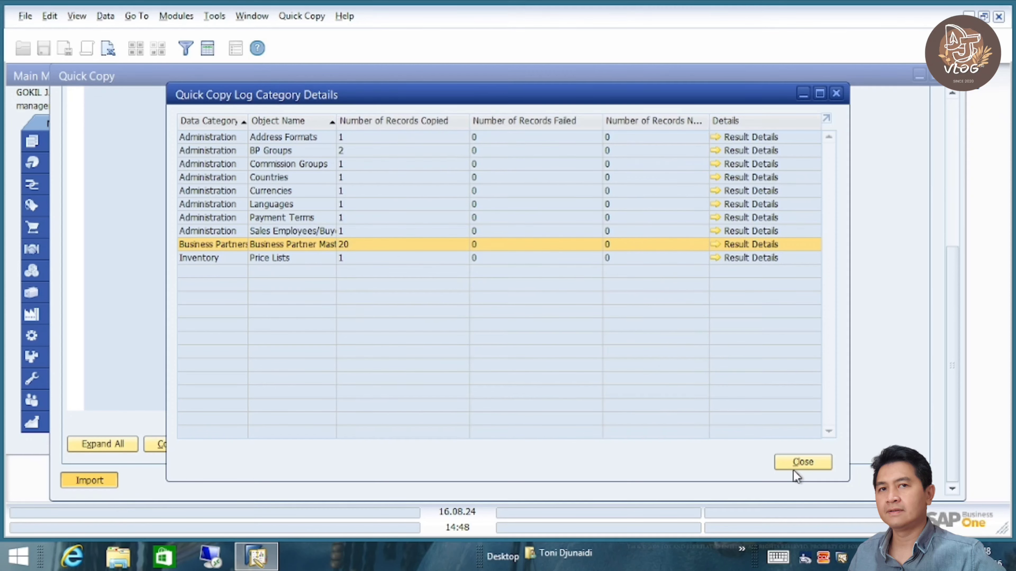
left_click(717, 137)
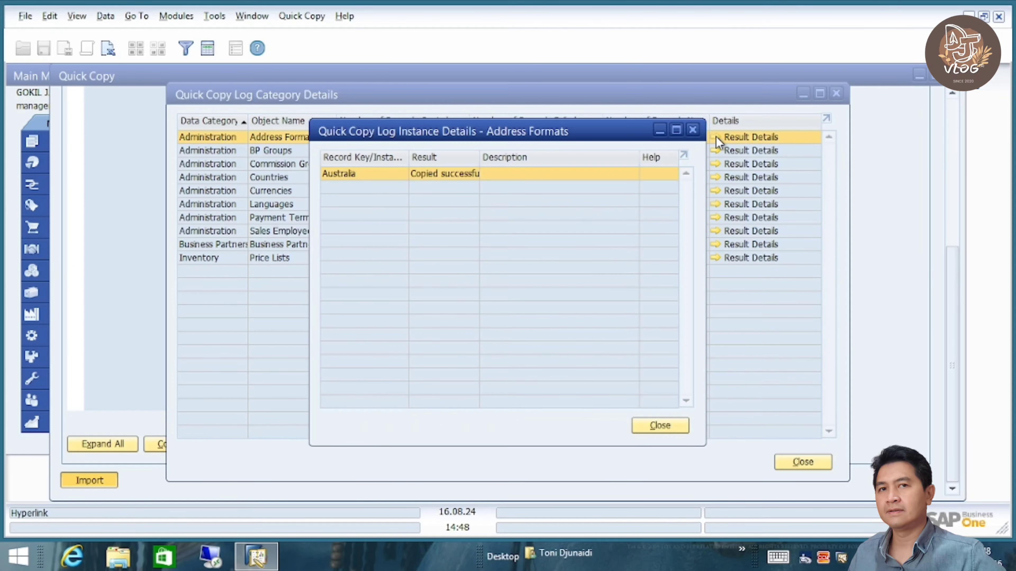
left_click(662, 424)
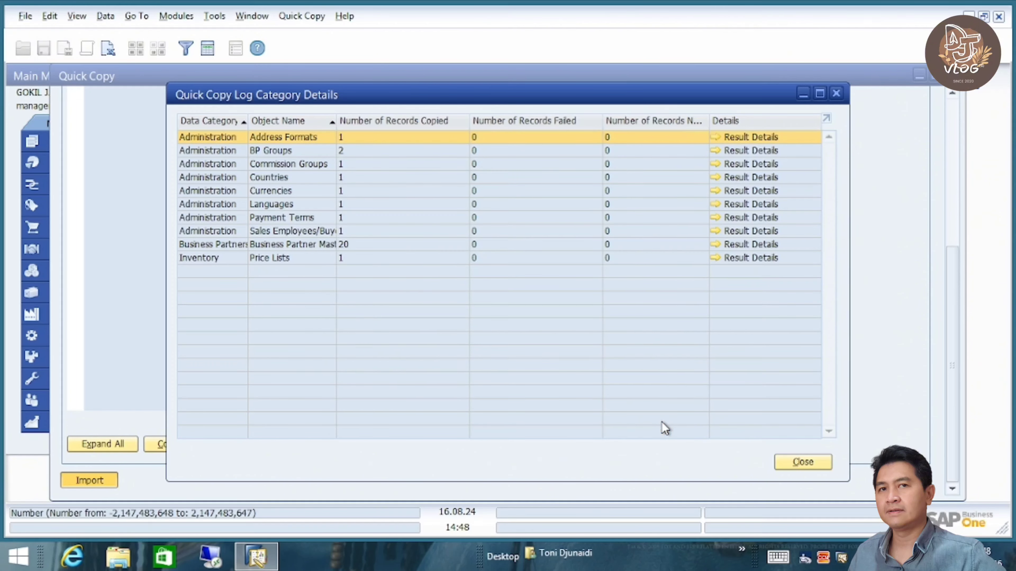
left_click(716, 151)
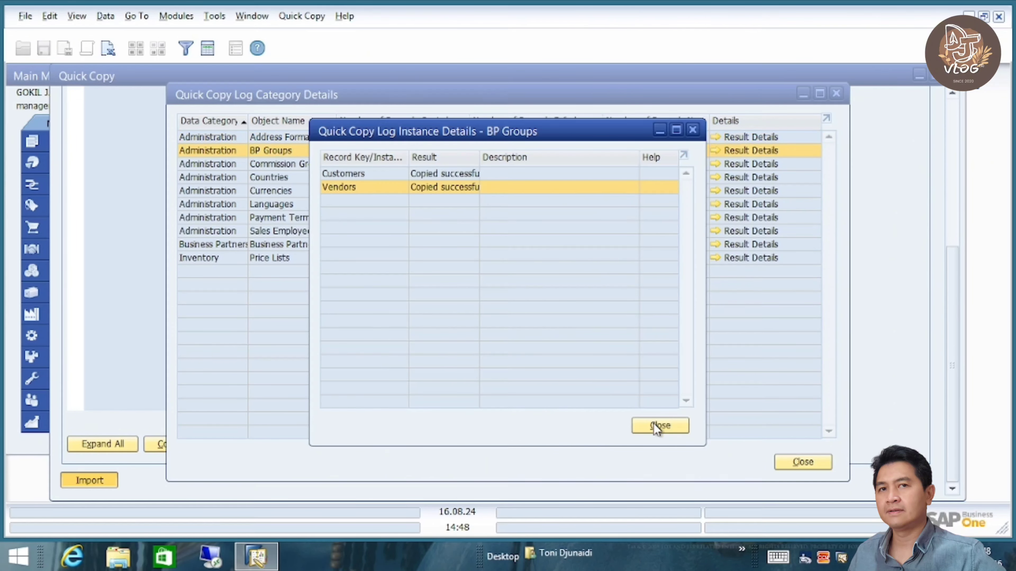
left_click(658, 427)
left_click(795, 463)
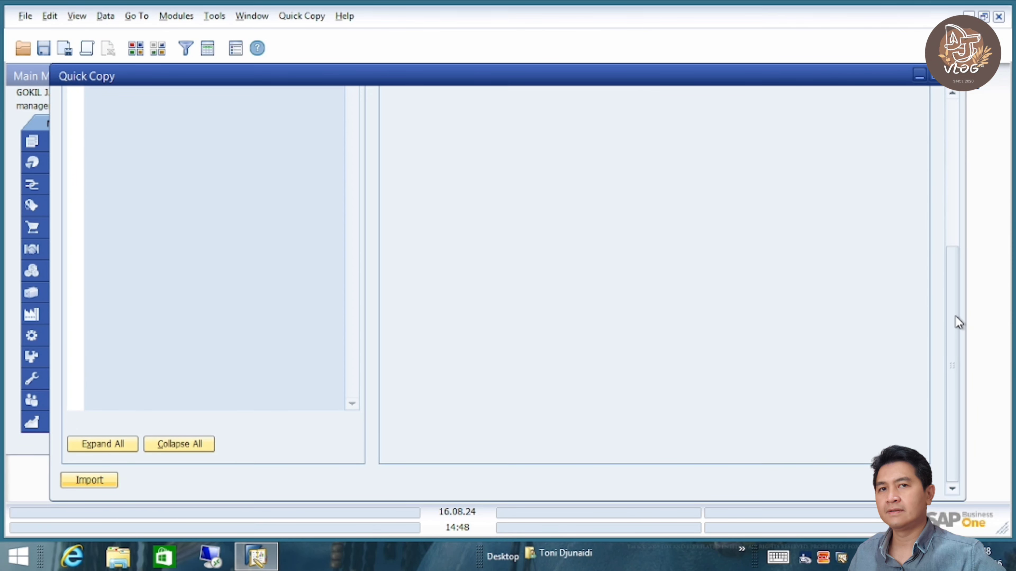
- Close Quick Copy without saving the project file, close Implementation Tasks, and expand Business Partners
left_click(955, 111)
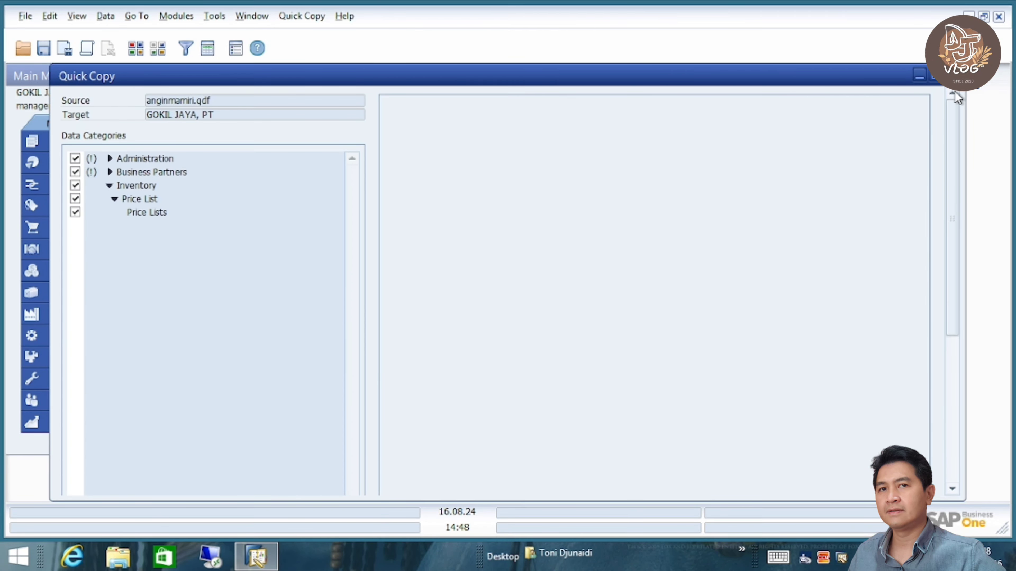
left_click(951, 75)
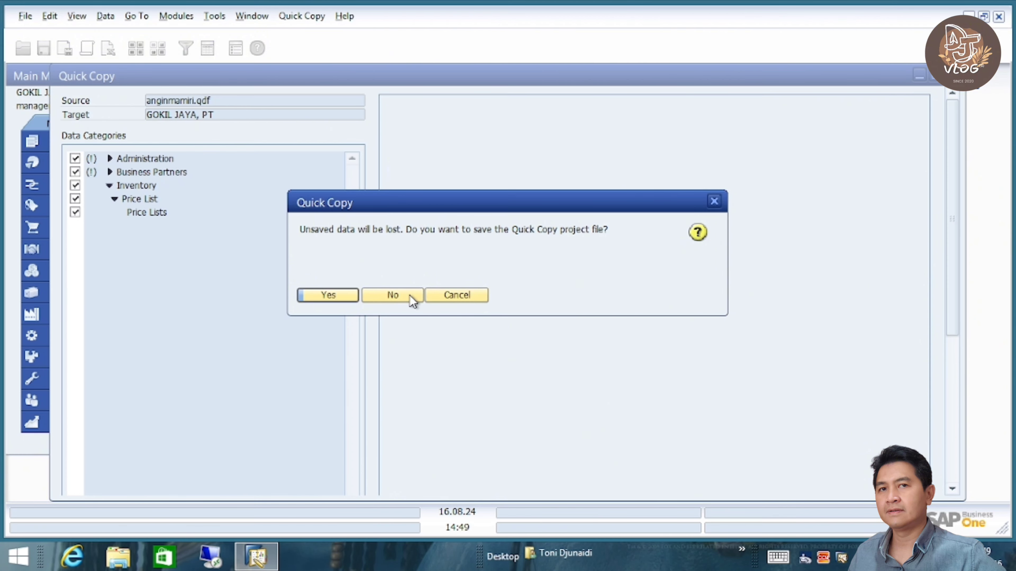
left_click(328, 294)
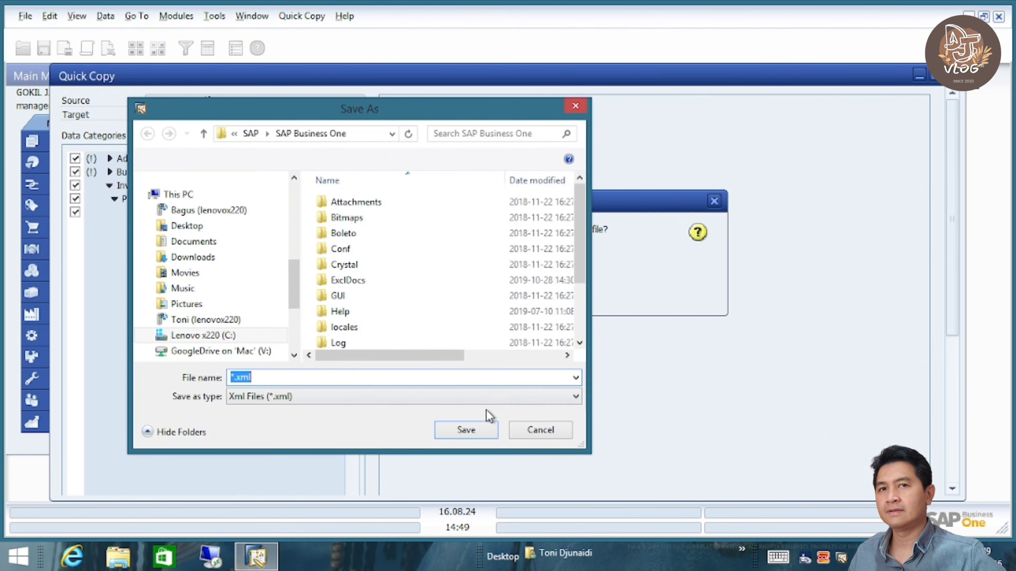
left_click(550, 433)
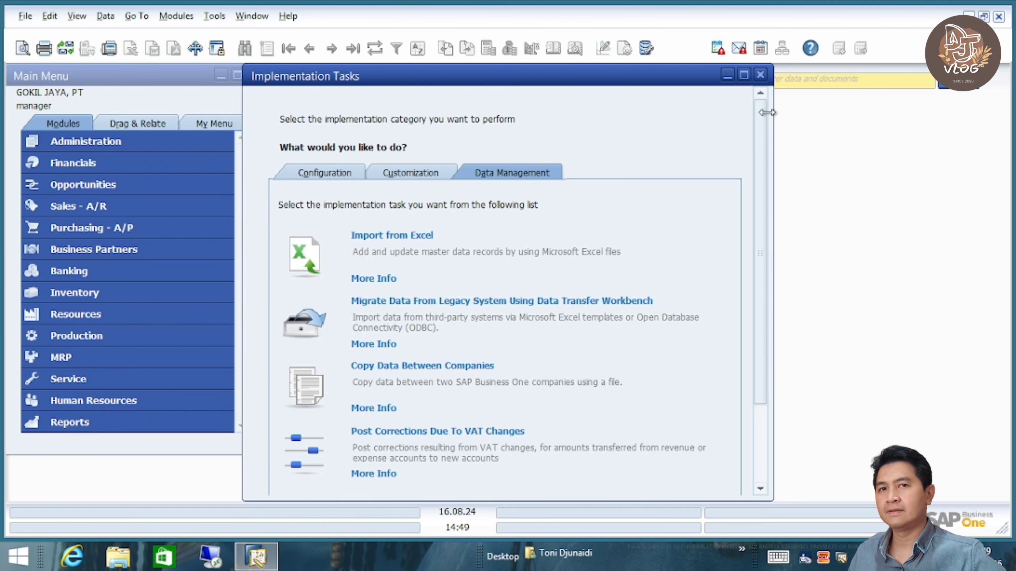
left_click(760, 74)
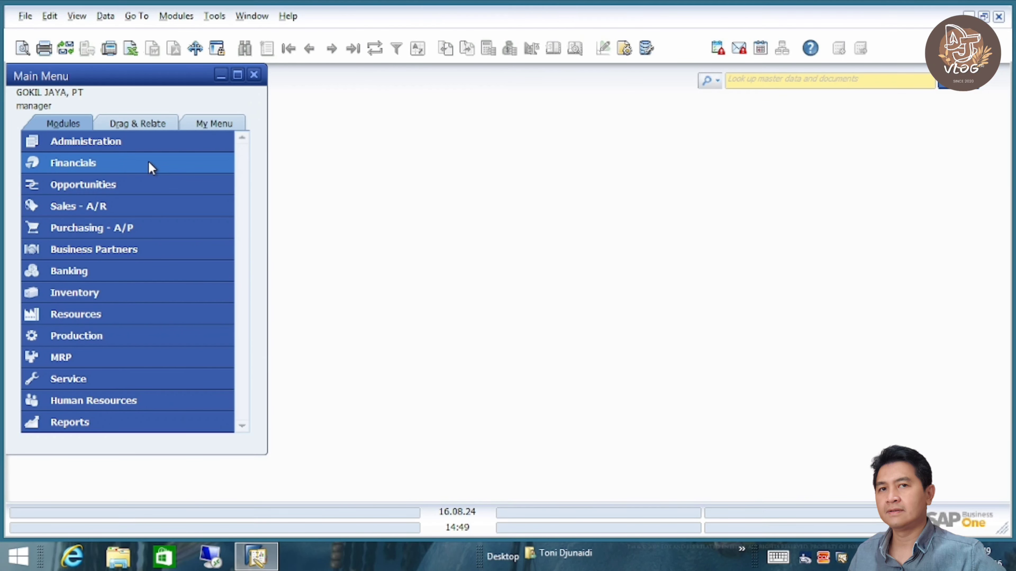
left_click(139, 245)
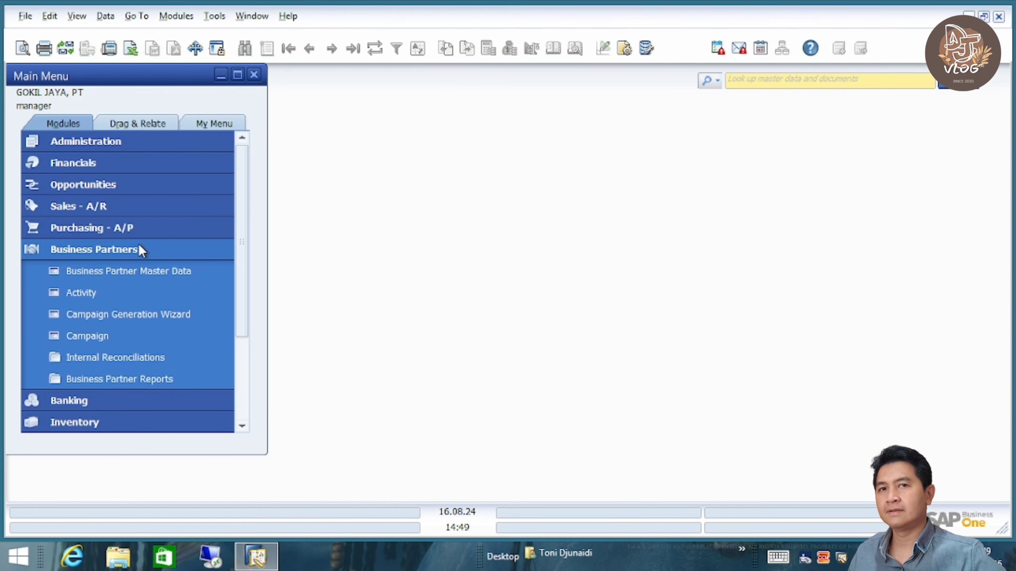
- Search Business Partner Master Data with code * to confirm C0001–C0010 and V0001–V0010, then close it
left_click(140, 264)
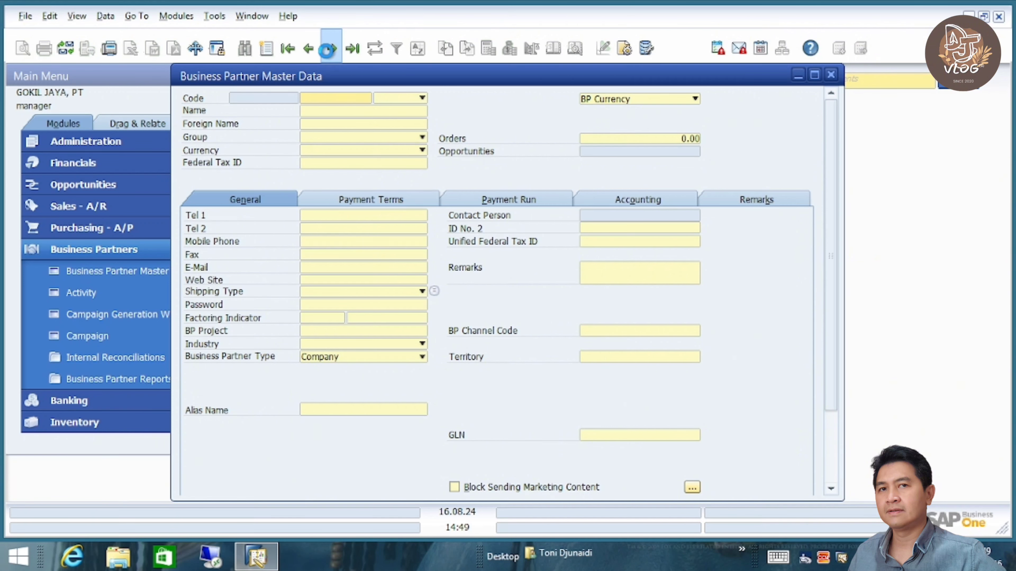
left_click(328, 48)
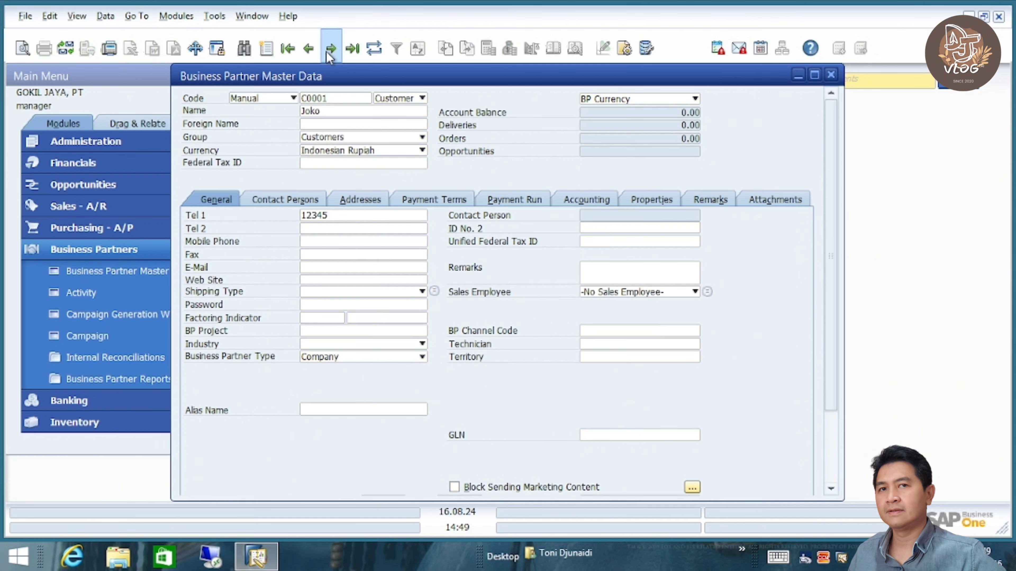
left_click(244, 48)
type("*")
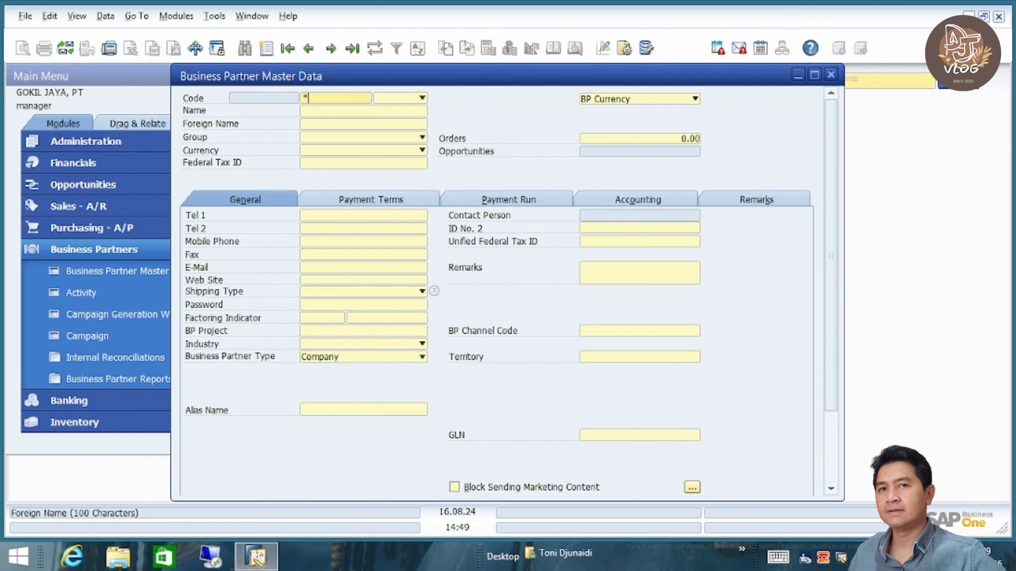
key("Return")
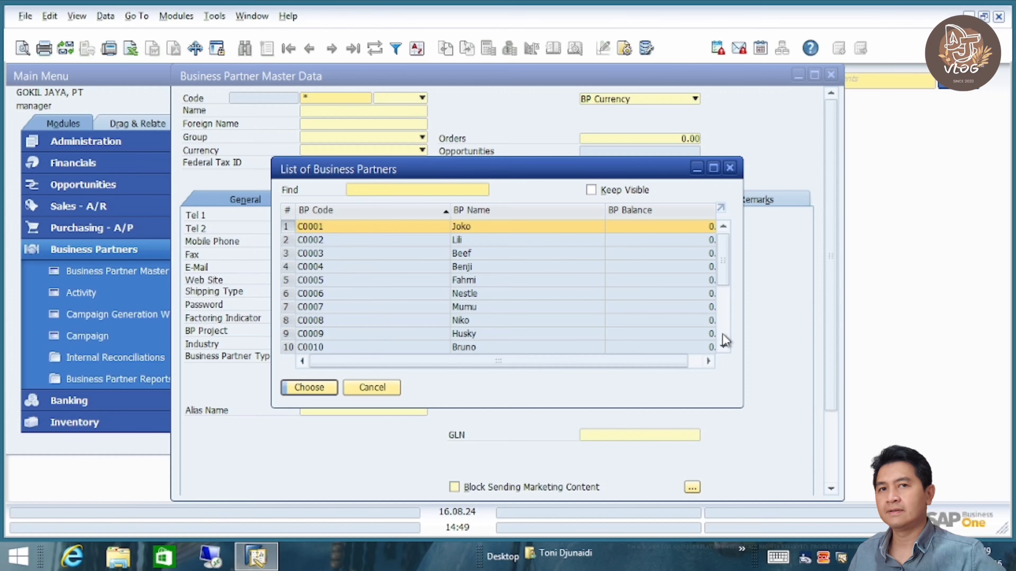
left_click(723, 339)
left_click(325, 348)
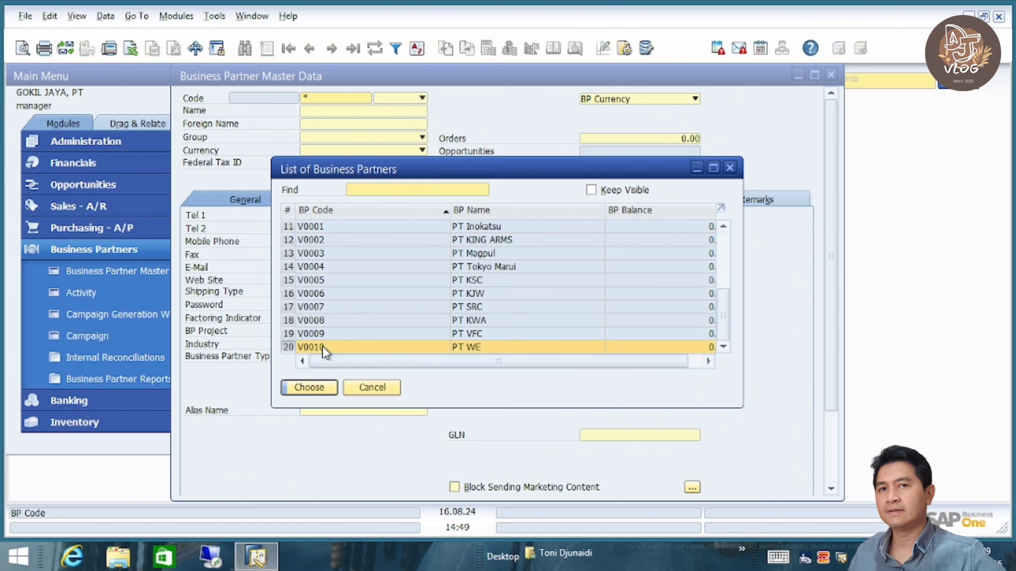
left_click(380, 386)
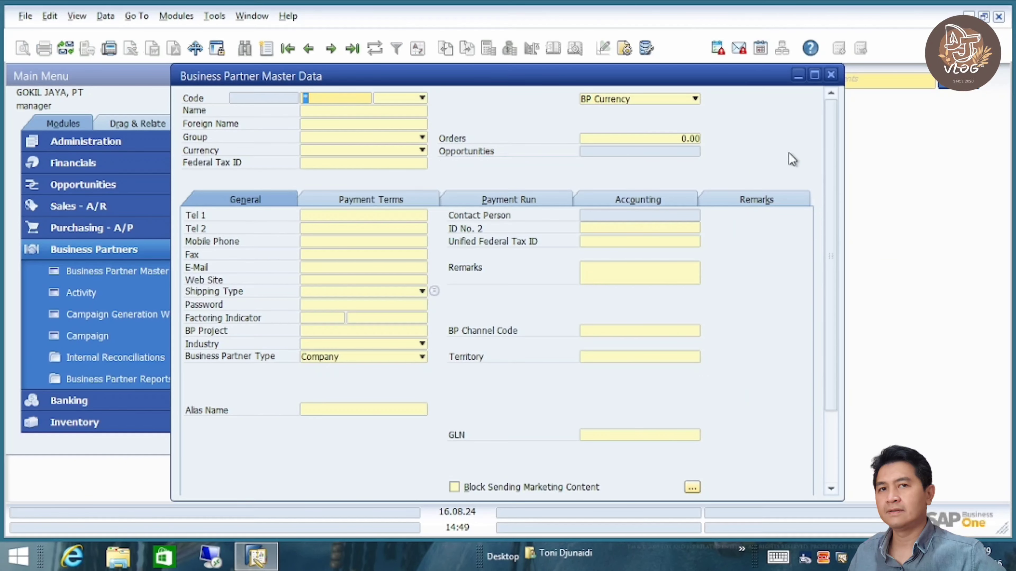
left_click(831, 75)
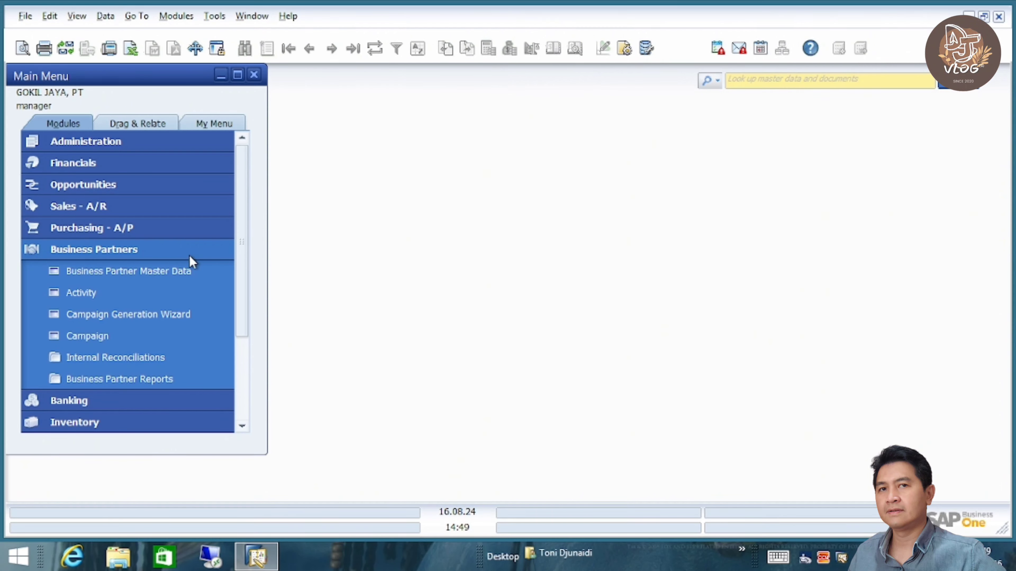
left_click(171, 256)
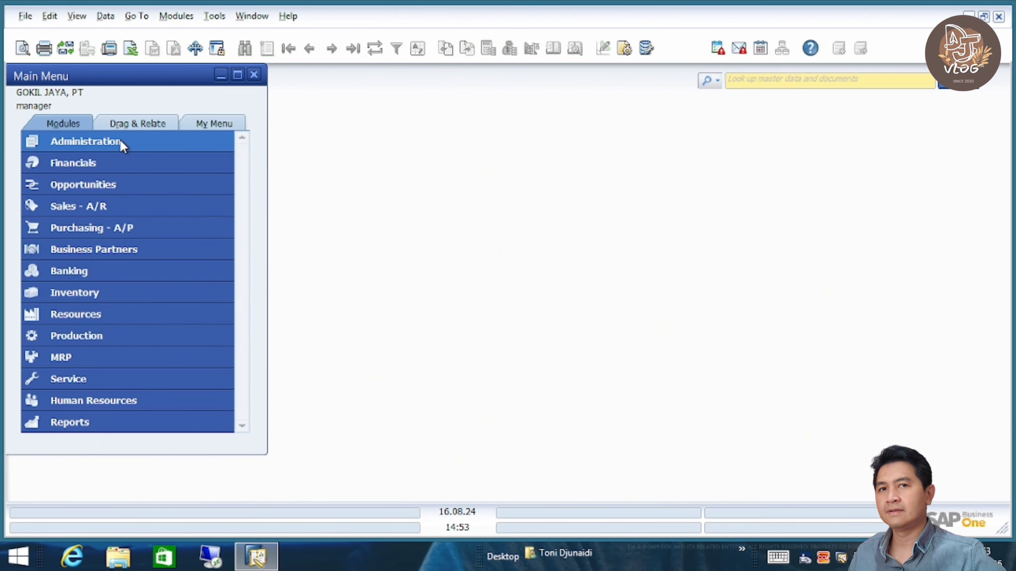
- Switch to the first OEC Computers company (SBODemoUS), re-entering the password to log in
left_click(122, 145)
left_click(128, 165)
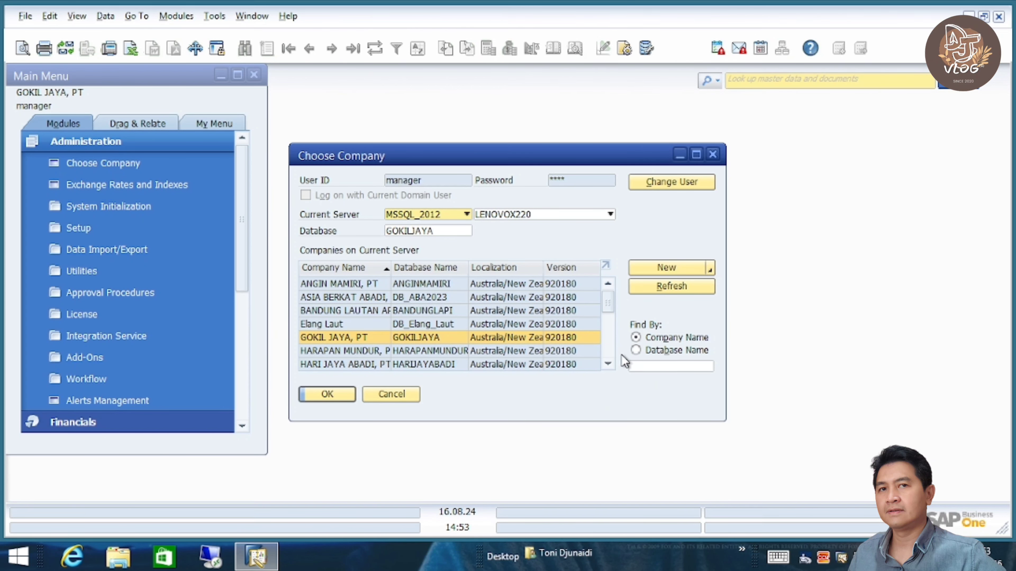
scroll(606, 349, "down", 3)
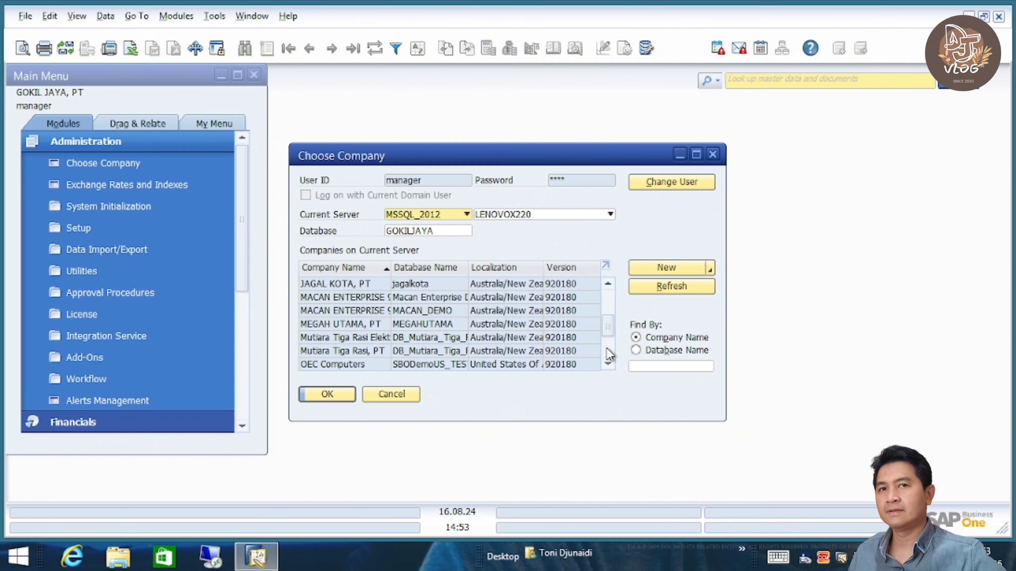
left_click(608, 363)
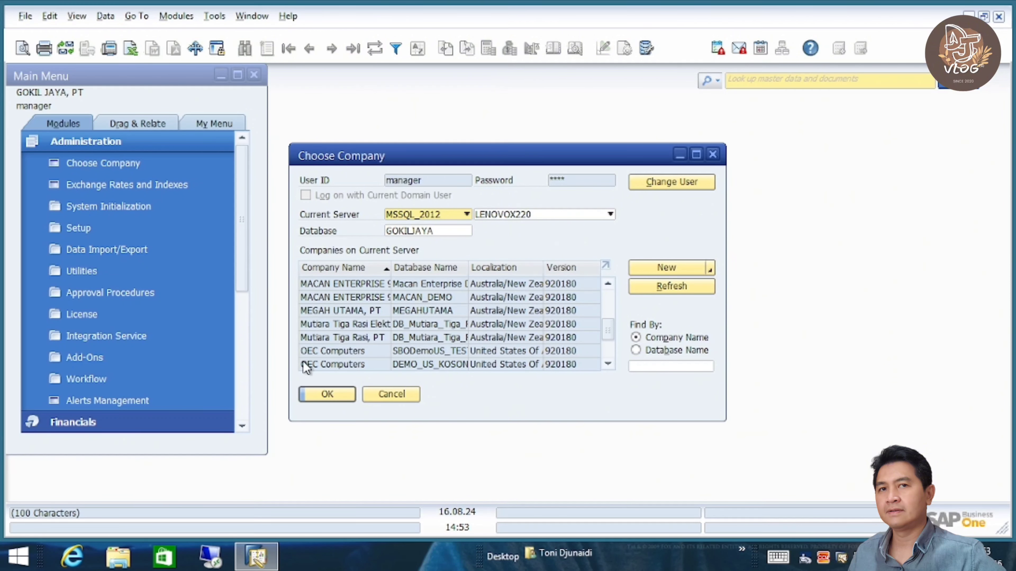
left_click(334, 352)
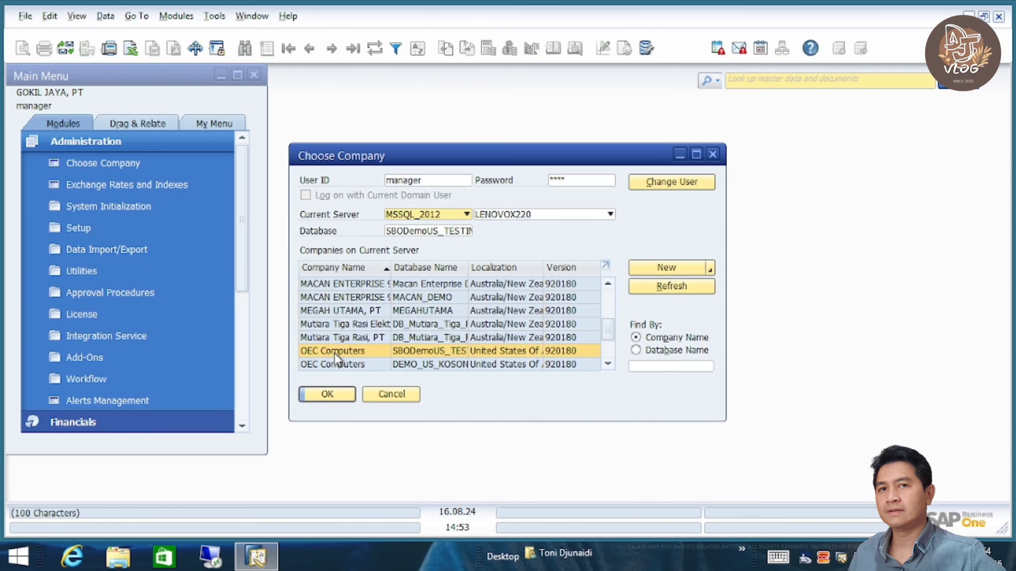
left_click(575, 183)
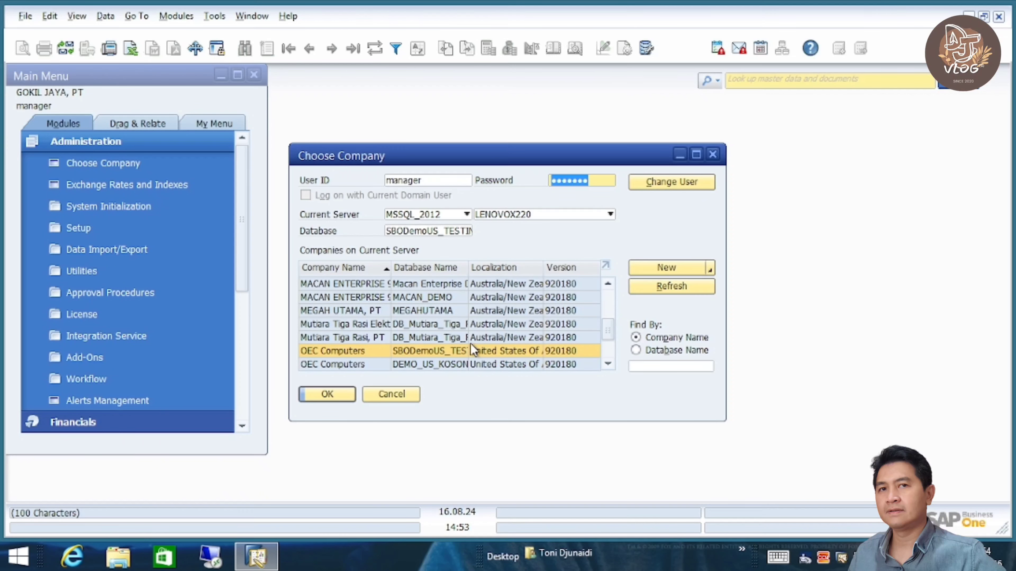
type("manage")
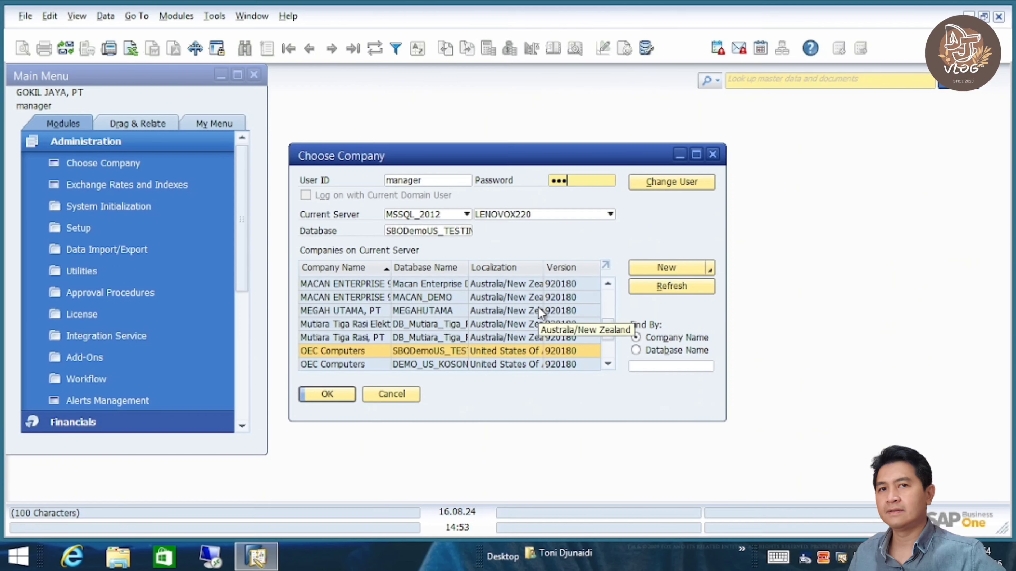
left_click(320, 395)
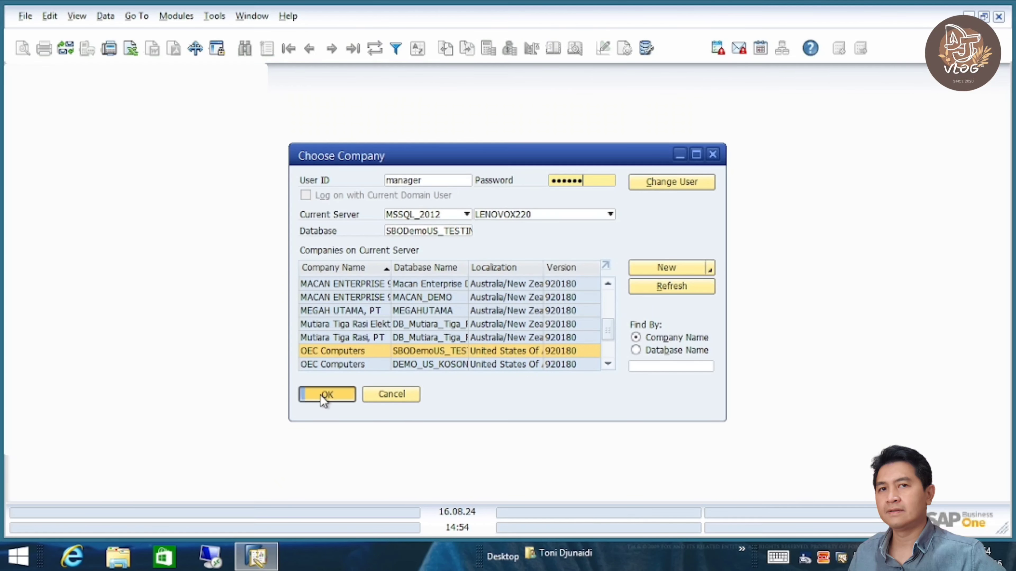
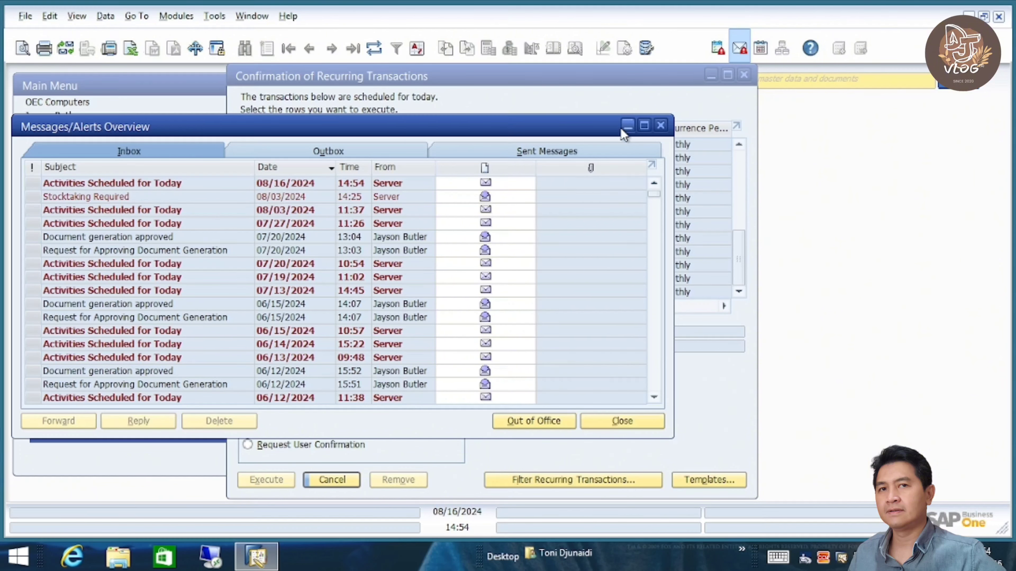
- Execute and save the two Accrued Payroll recurring postings ($20,000 total), then close Messages/Alerts Overview
left_click(628, 126)
left_click(745, 75)
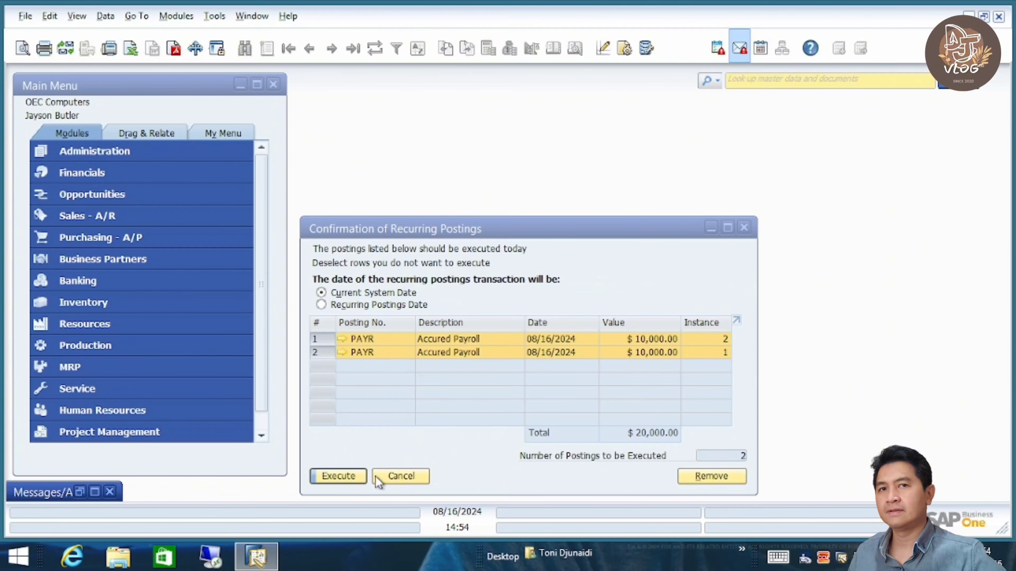
left_click(352, 476)
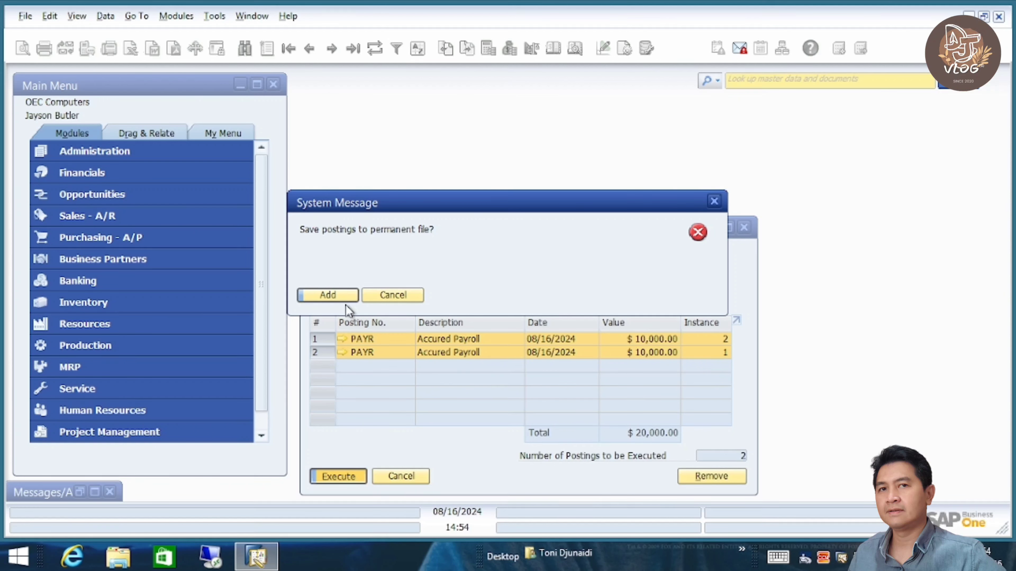
left_click(332, 295)
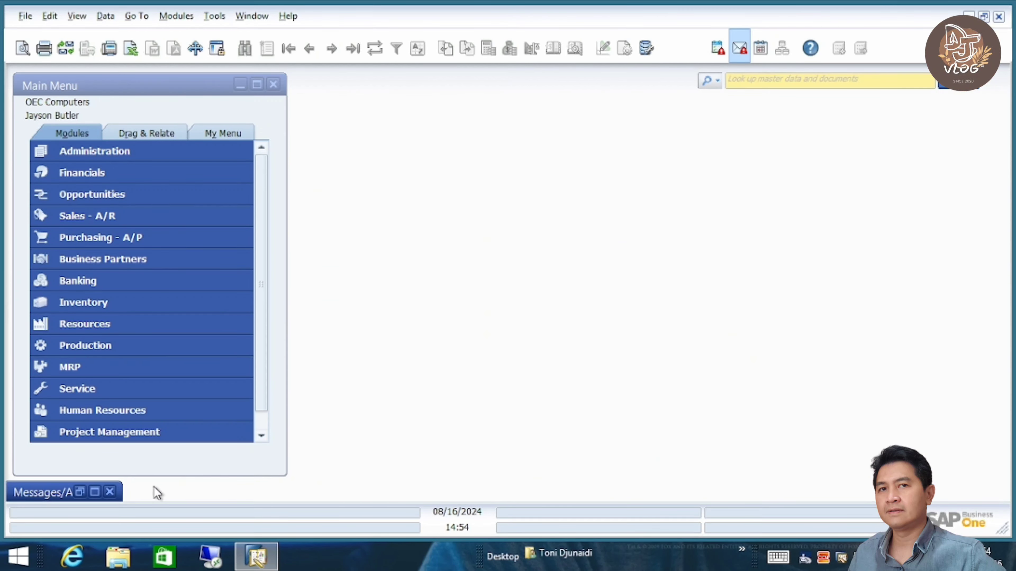
left_click(111, 493)
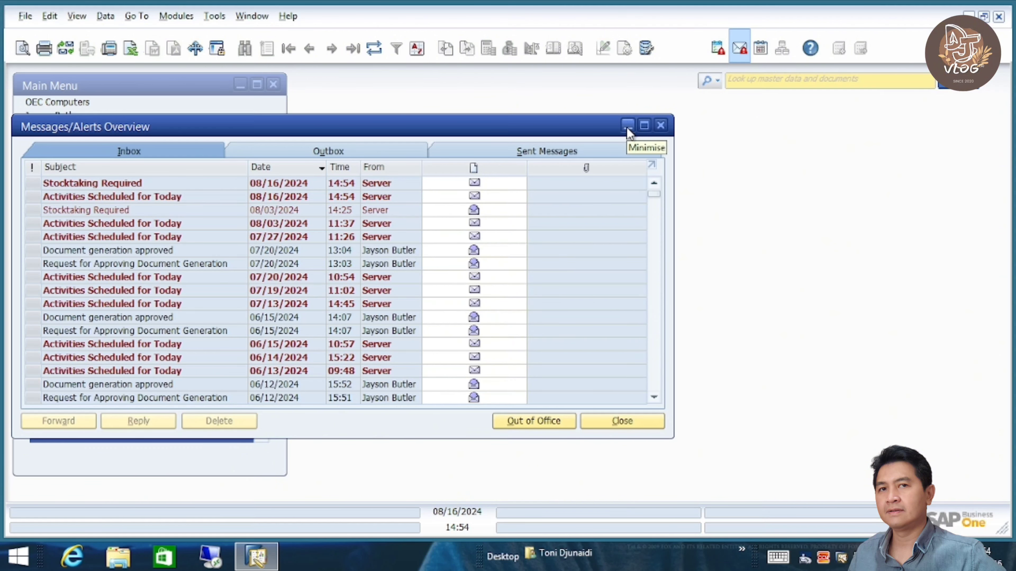
left_click(661, 124)
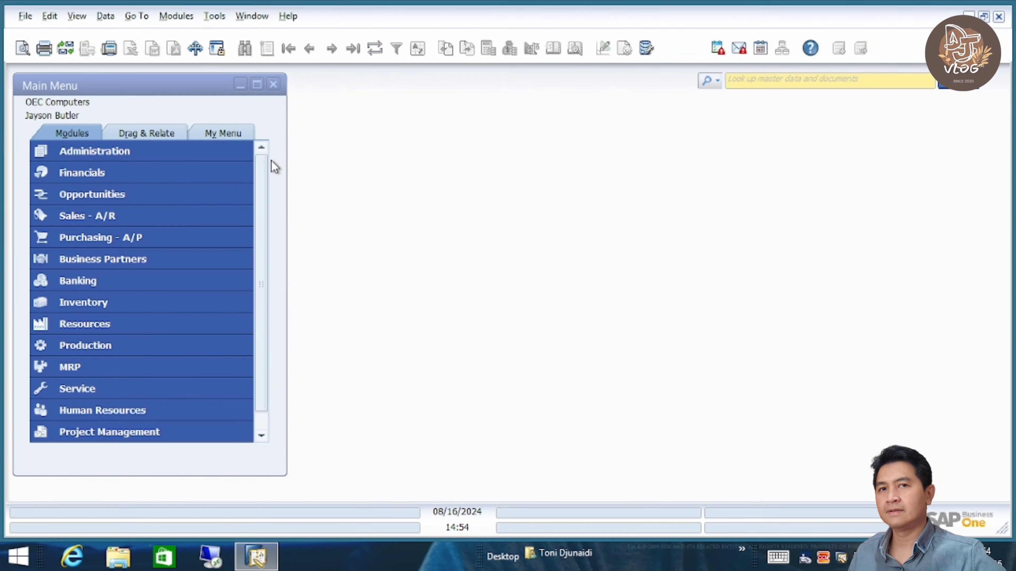
- In Query Manager, expand BINTARO 2024, run the LAT 1 query, then close its results
left_click(215, 16)
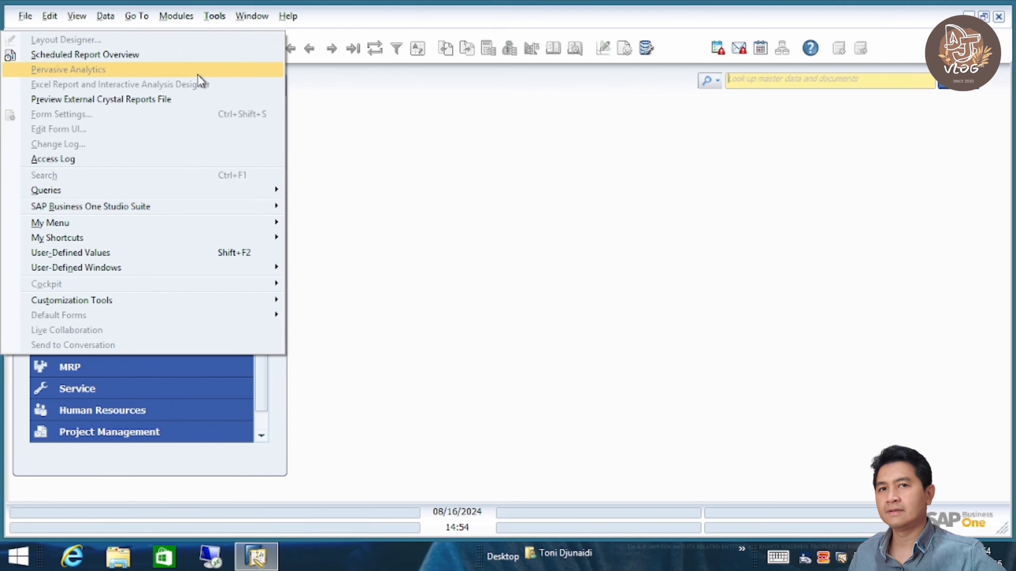
mouse_move(202, 188)
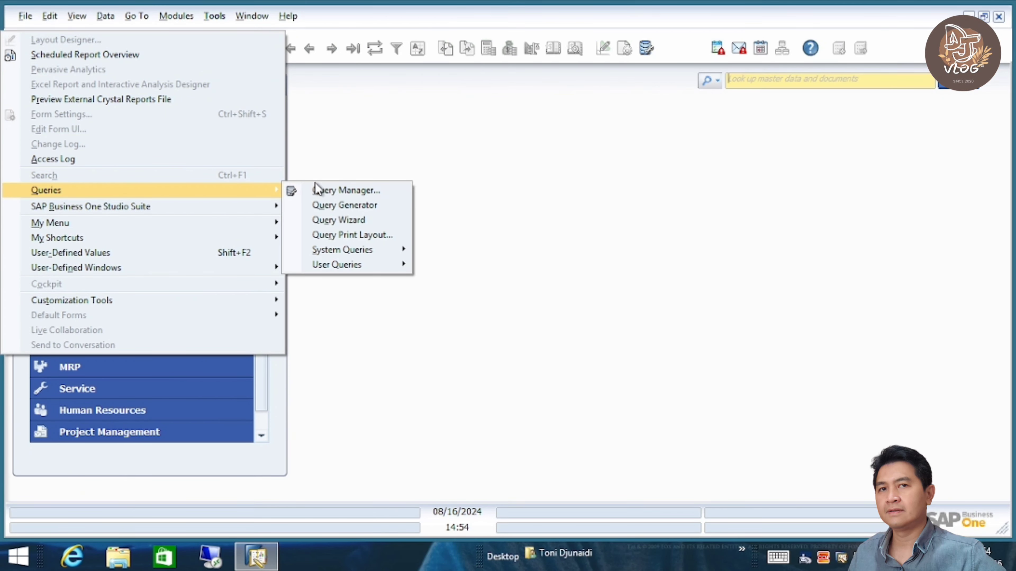
left_click(367, 192)
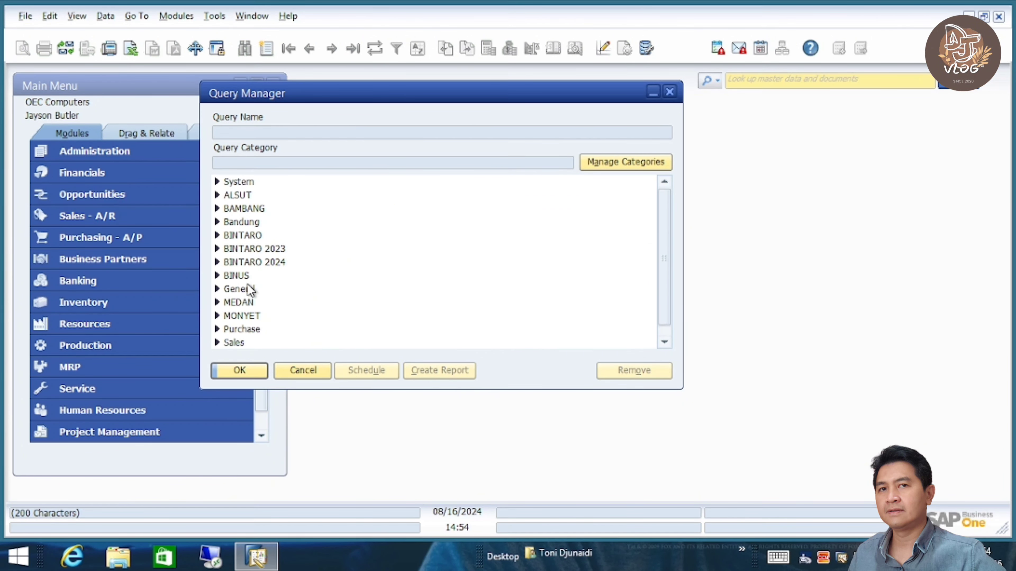
left_click(217, 262)
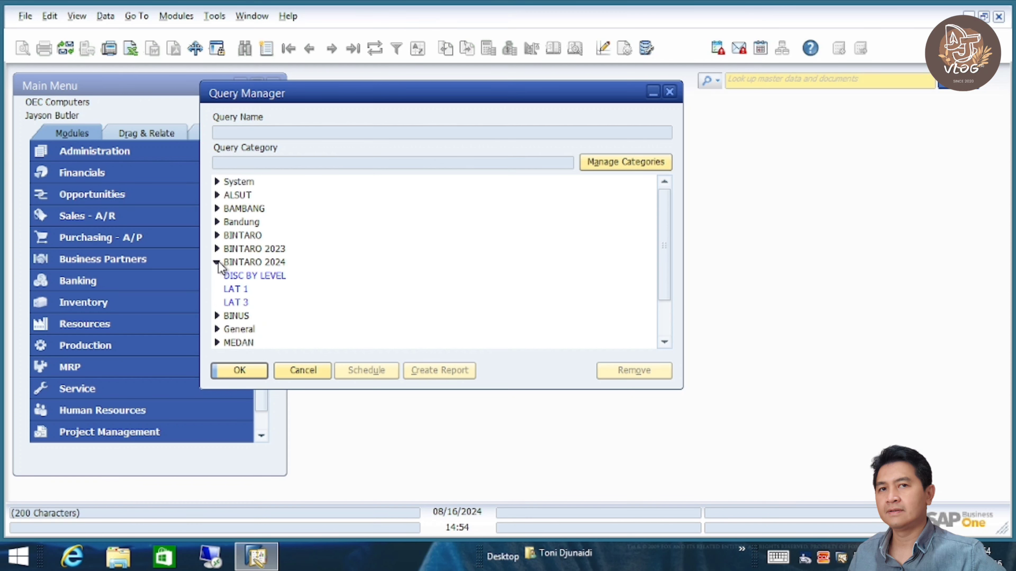
left_click(238, 290)
double_click(238, 291)
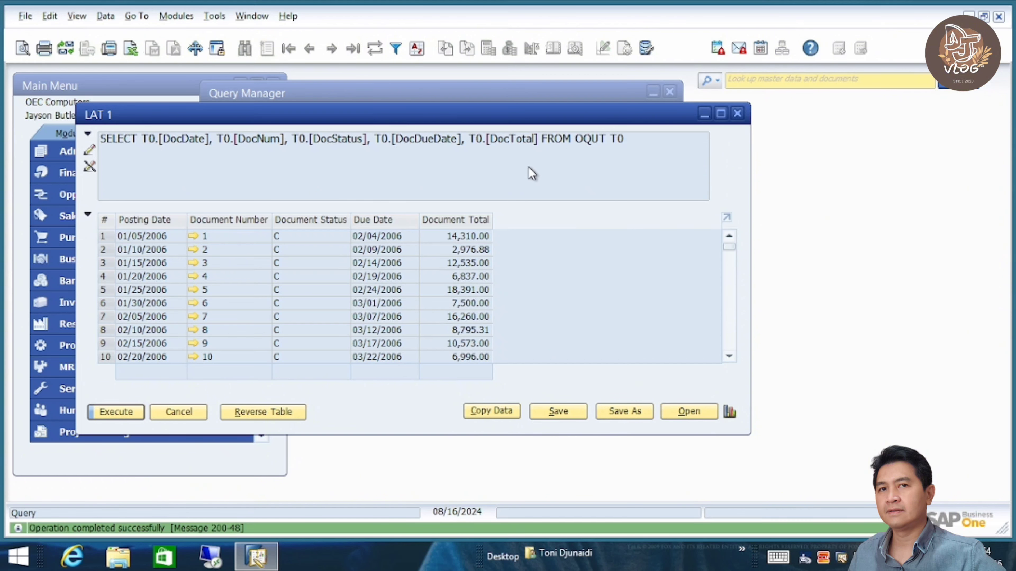
left_click(737, 113)
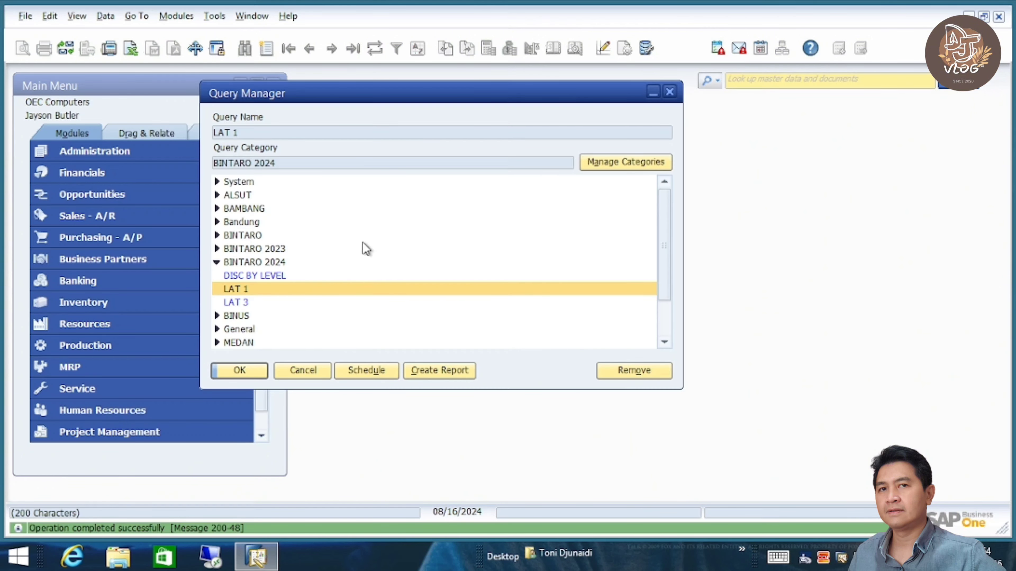
- Open Copy Data Between Companies from the Implementation Center's Data Management tasks
left_click(127, 159)
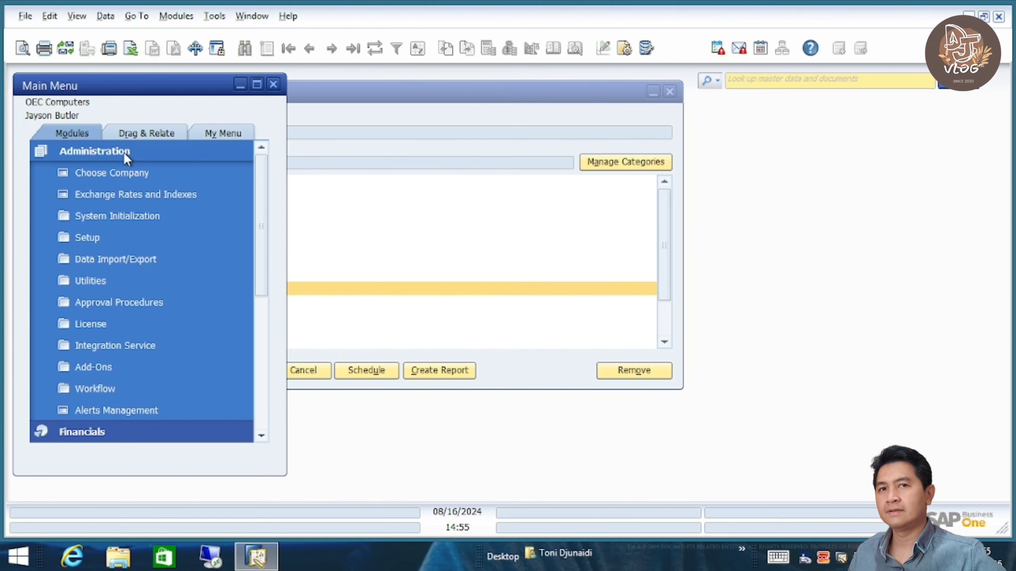
left_click(127, 218)
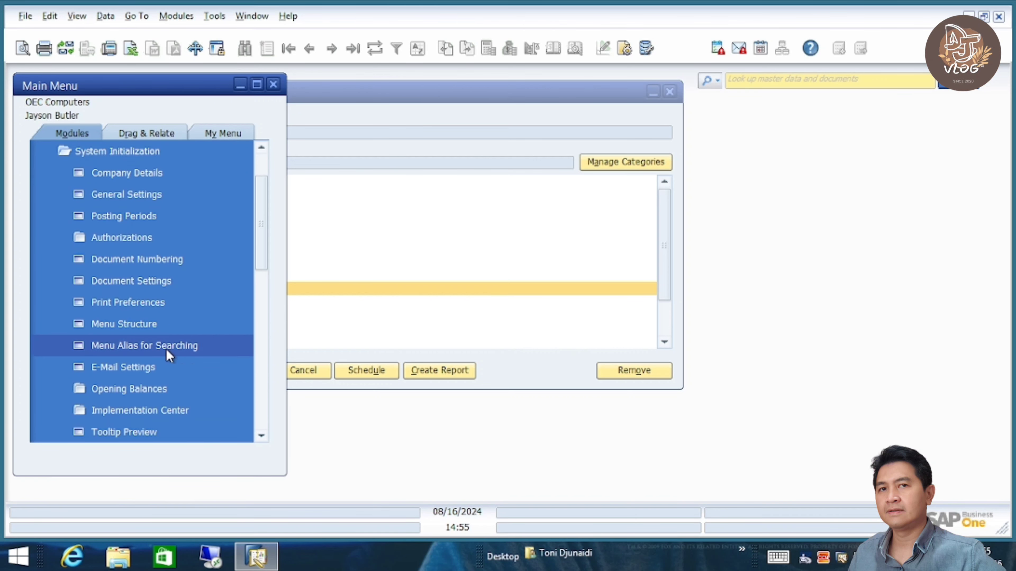
left_click(172, 410)
left_click(195, 364)
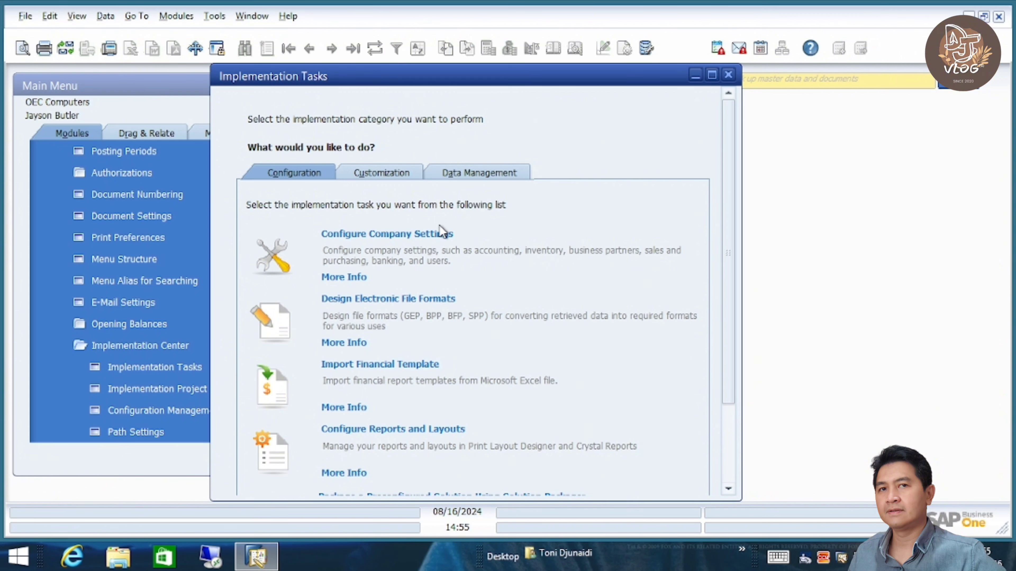
left_click(464, 173)
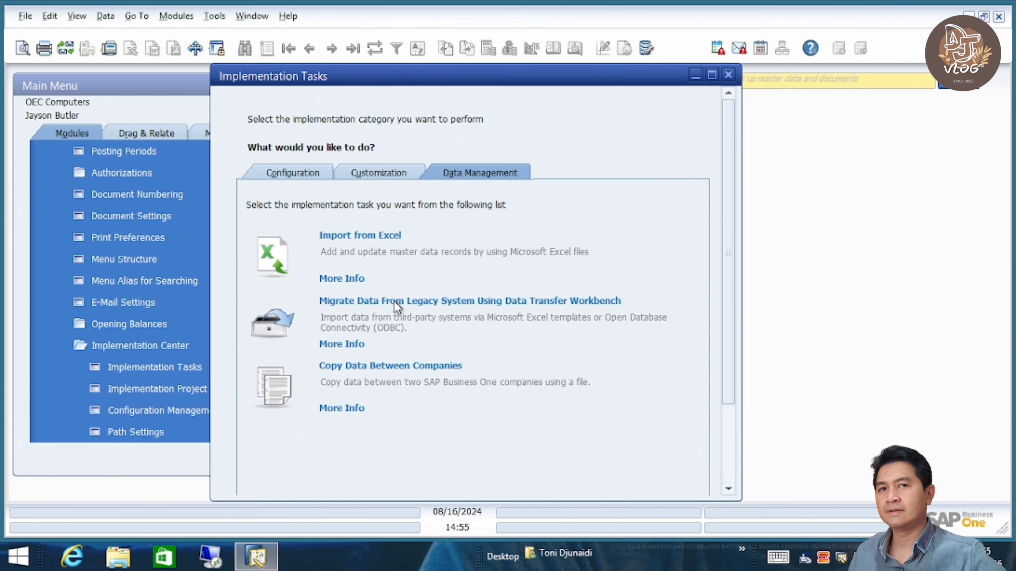
left_click(412, 367)
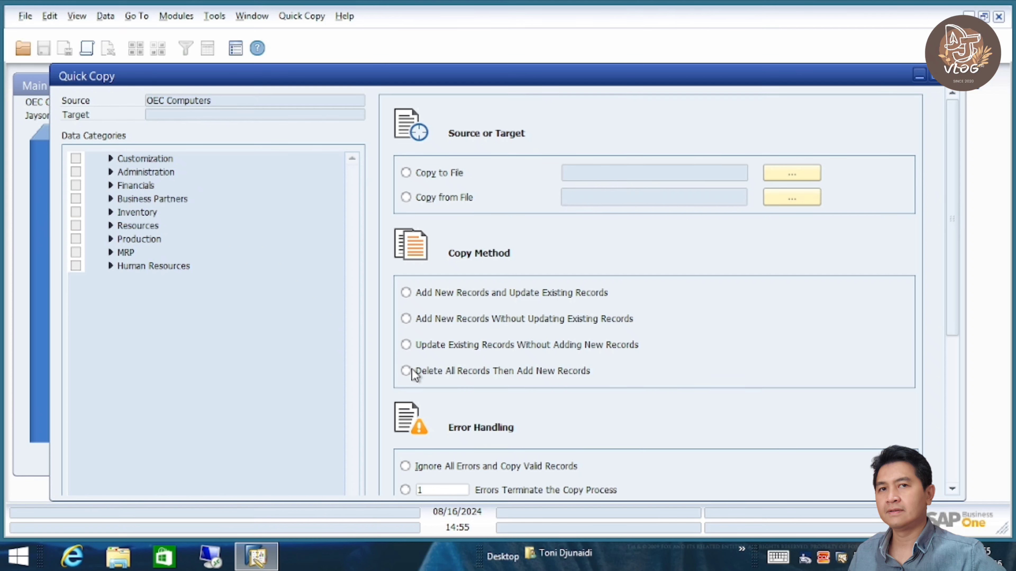
- Set Quick Copy to copy to the file anginQUERY.qdf in the Documents folder
left_click(406, 173)
left_click(789, 175)
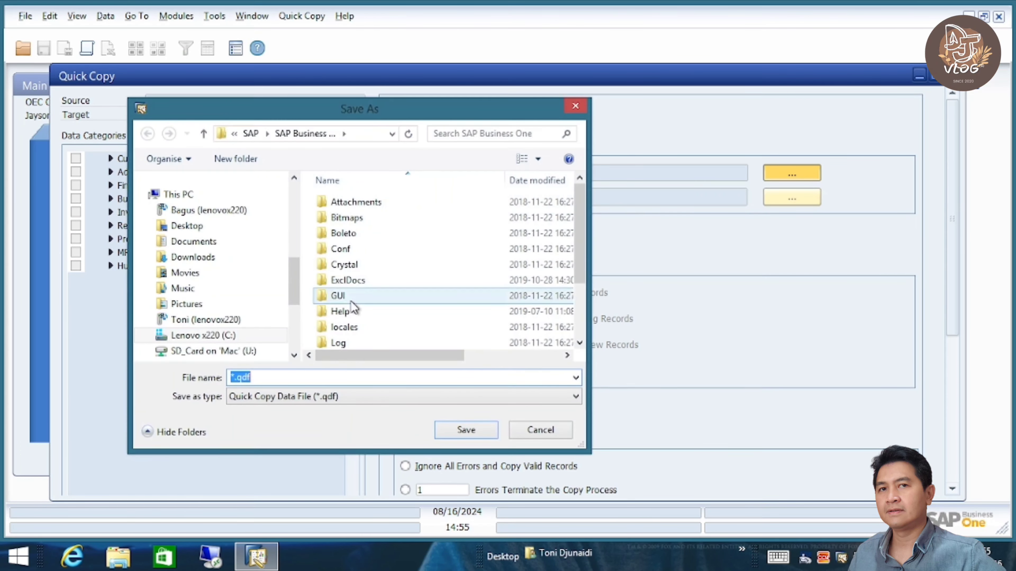
left_click(194, 242)
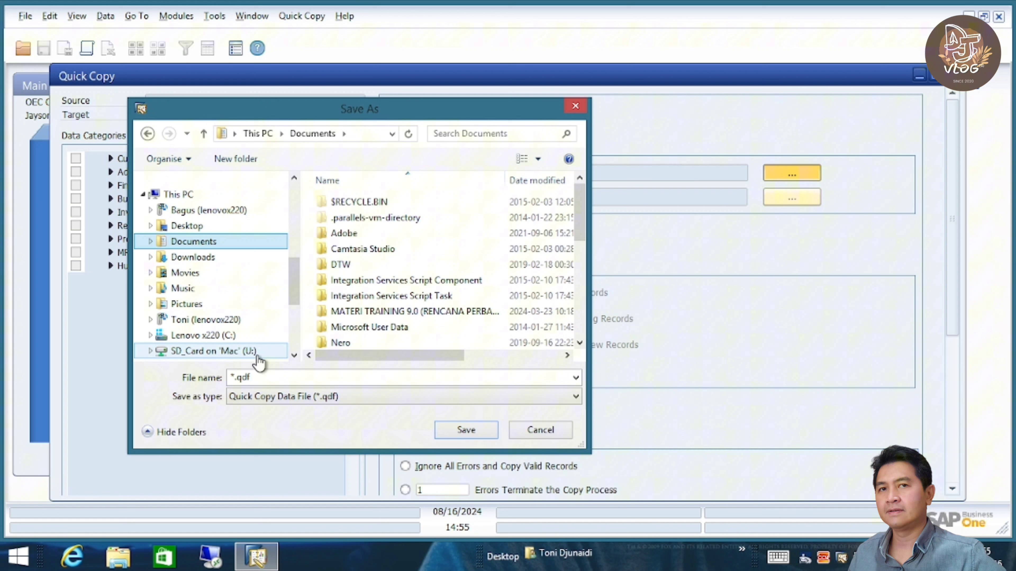
left_click(276, 378)
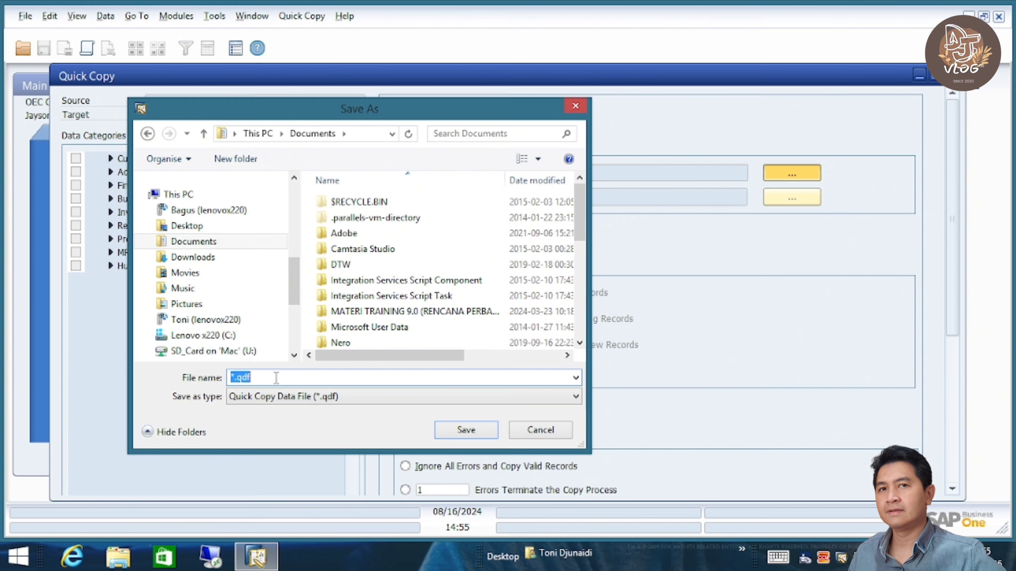
left_click(275, 377)
key("Home")
key("Delete")
type("anginQUERY")
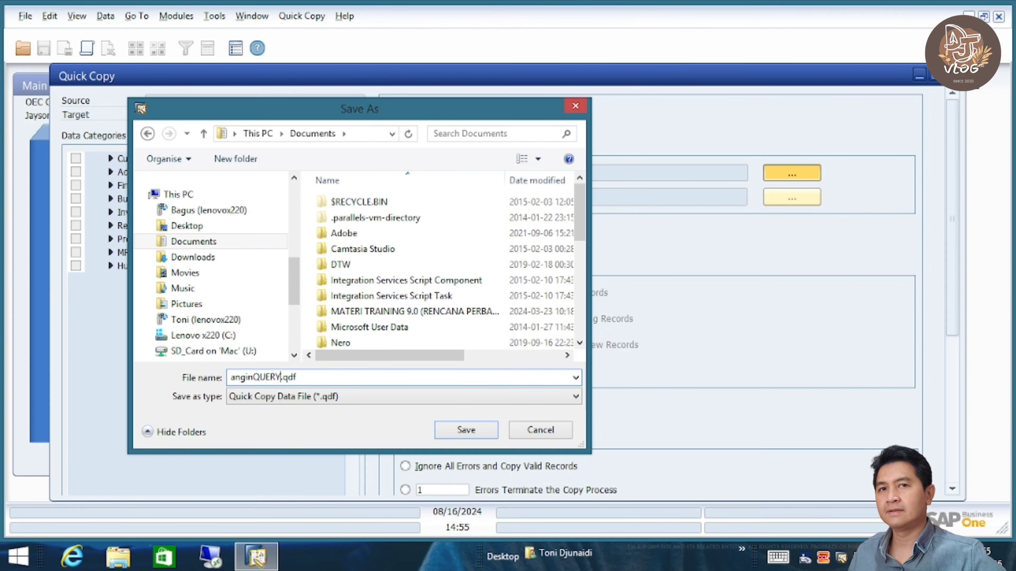
left_click(466, 429)
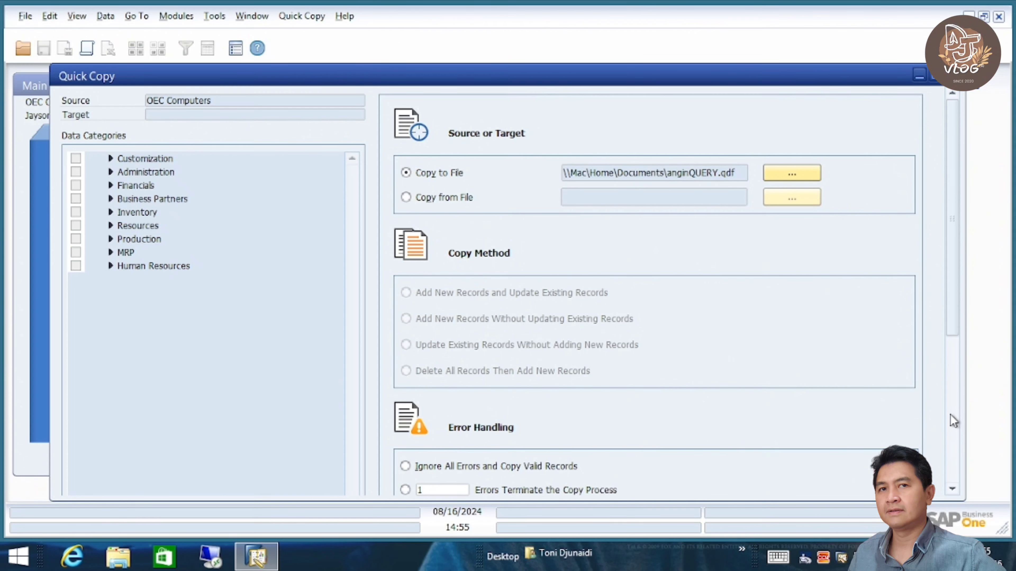
- Make the copy terminate after 1 error and confirm the Quick Copy settings
scroll(954, 421, "down", 5)
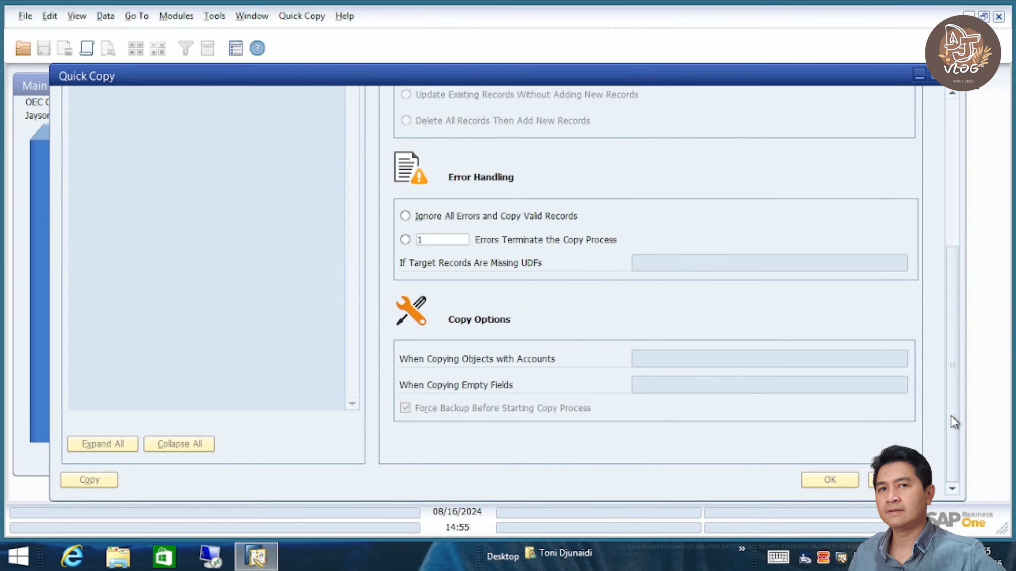
left_click(406, 240)
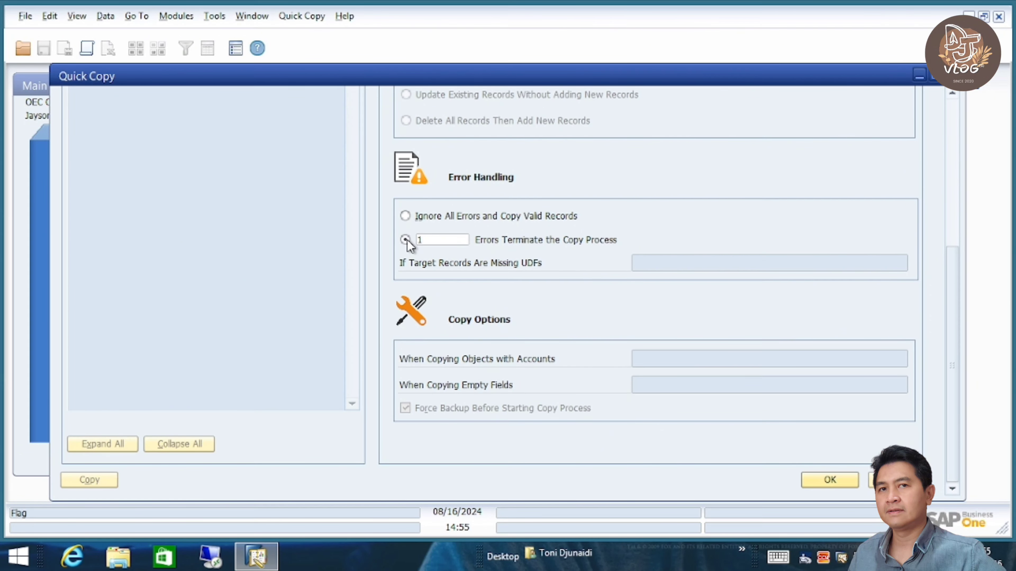
left_click(830, 476)
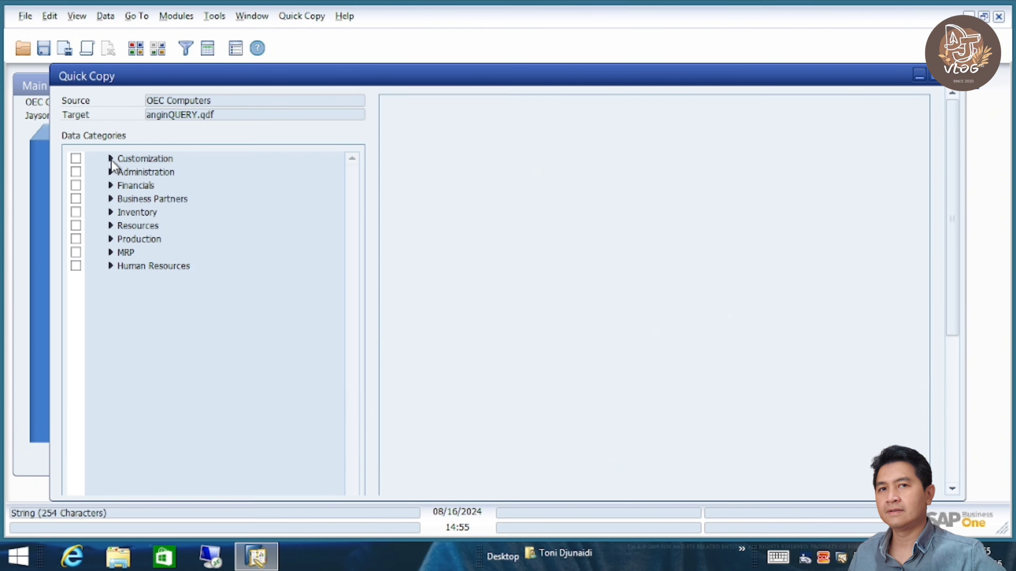
- Under Customization > Queries, mark LAT 1 and LAT 3 from BINTARO 2024 and start the export
left_click(110, 159)
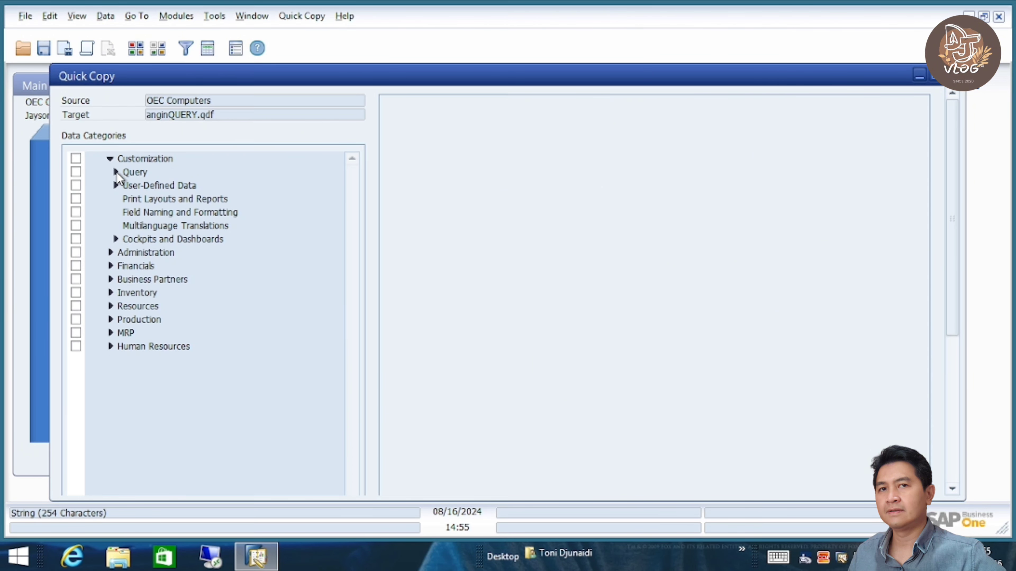
left_click(115, 172)
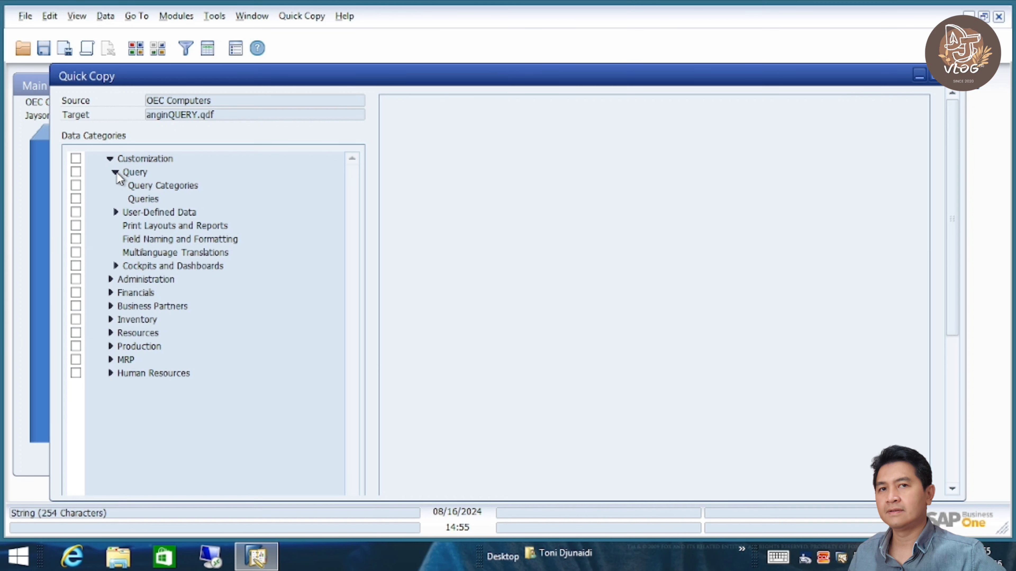
left_click(144, 200)
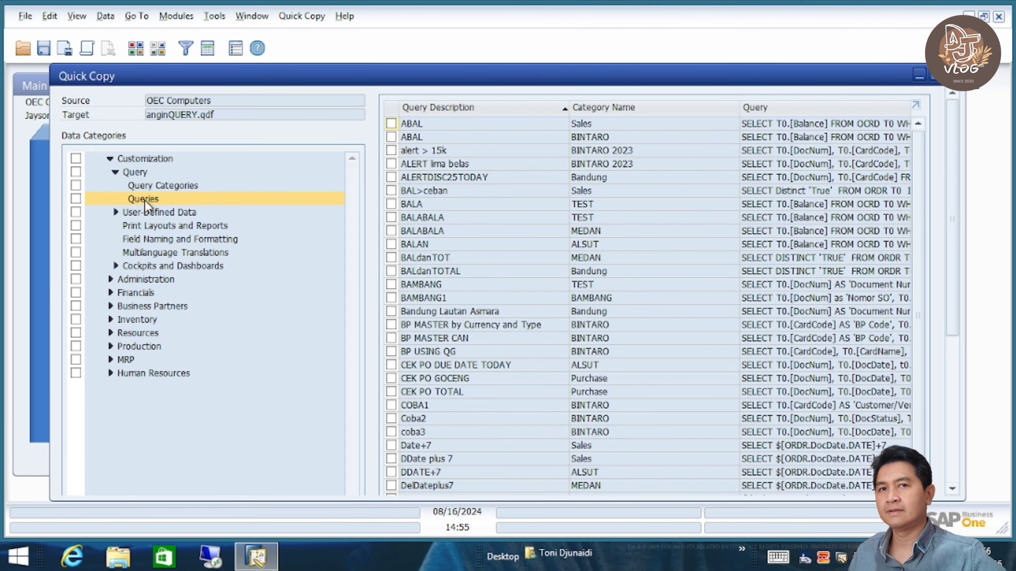
left_click(182, 186)
left_click(158, 198)
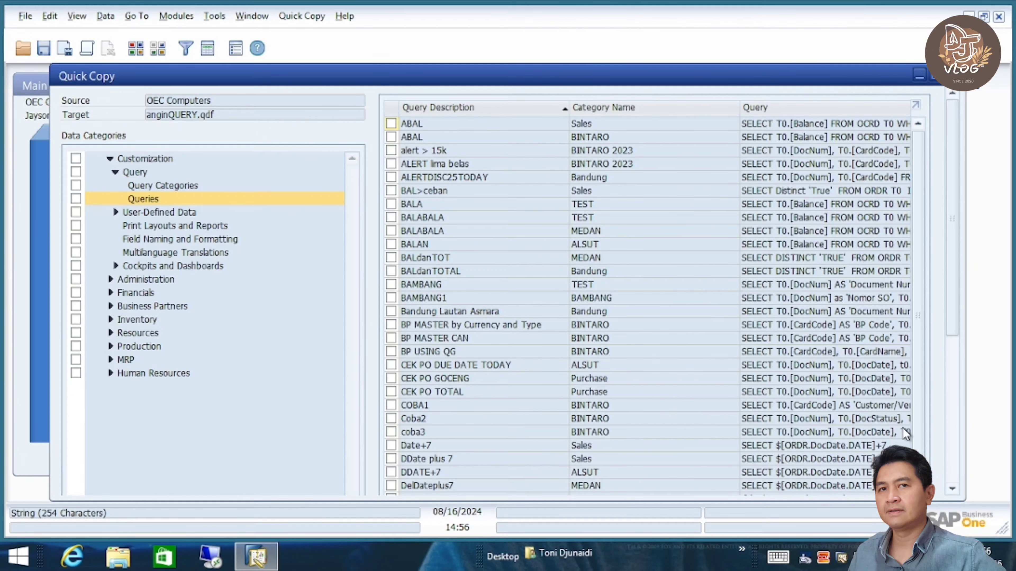
scroll(955, 430, "down", 5)
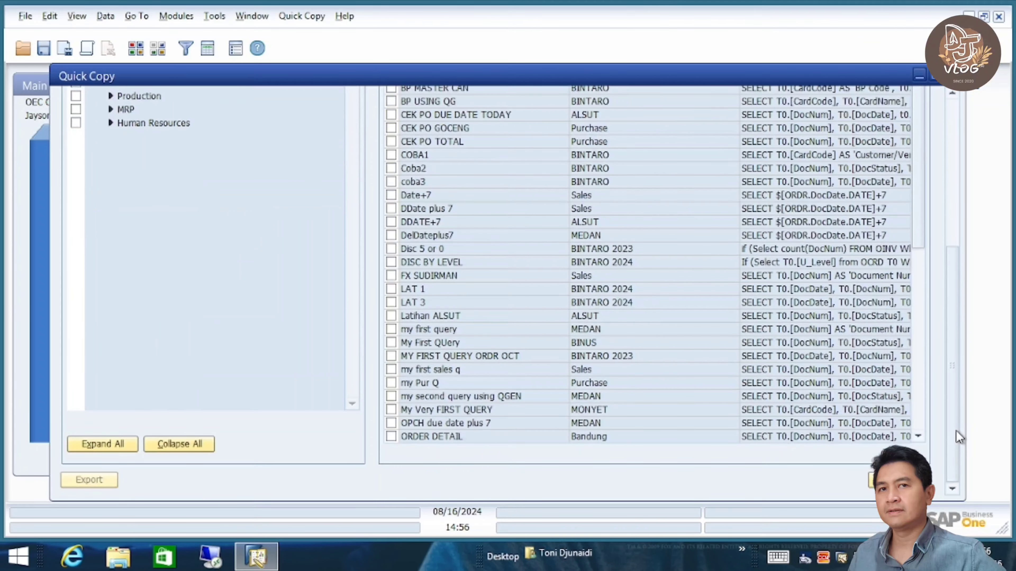
left_click(393, 290)
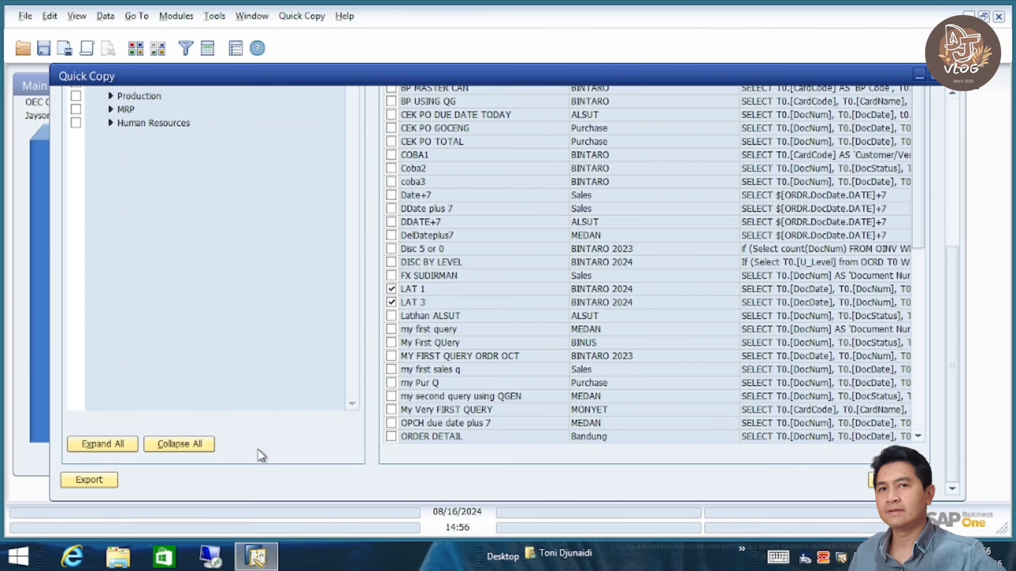
left_click(95, 480)
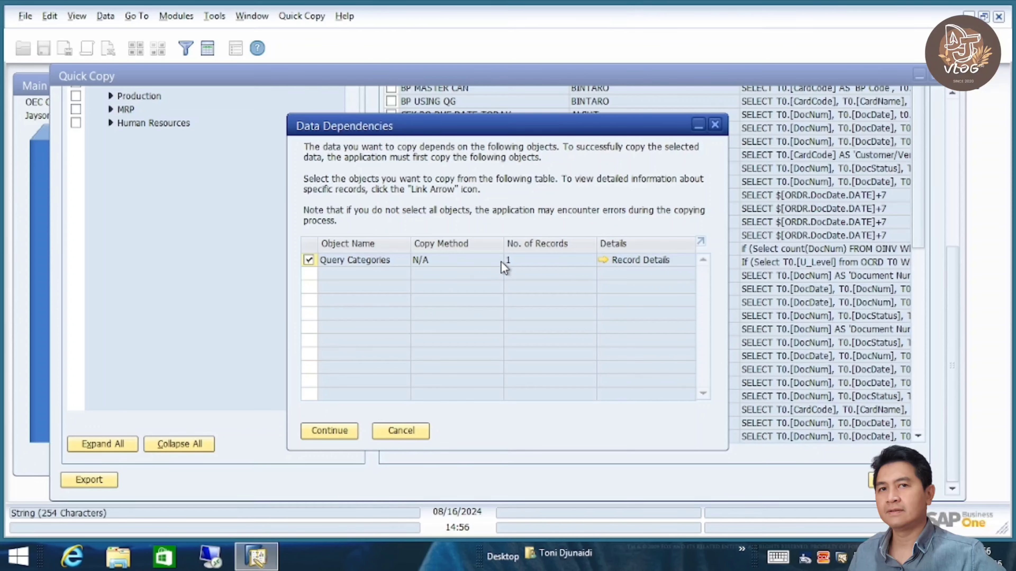
- Include the BINTARO 2024 query category dependency and proceed with the copy
left_click(603, 260)
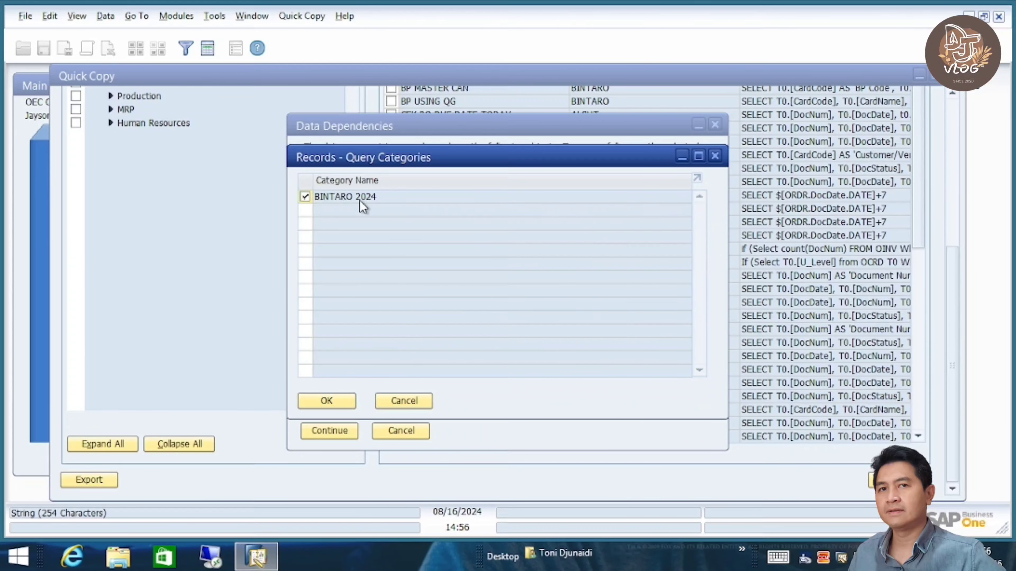
left_click(339, 402)
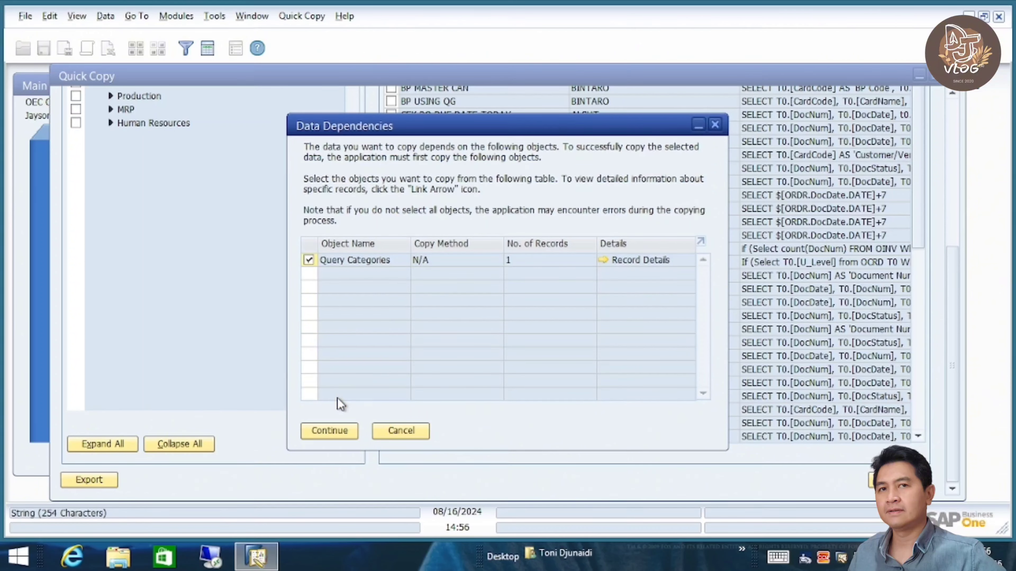
left_click(332, 432)
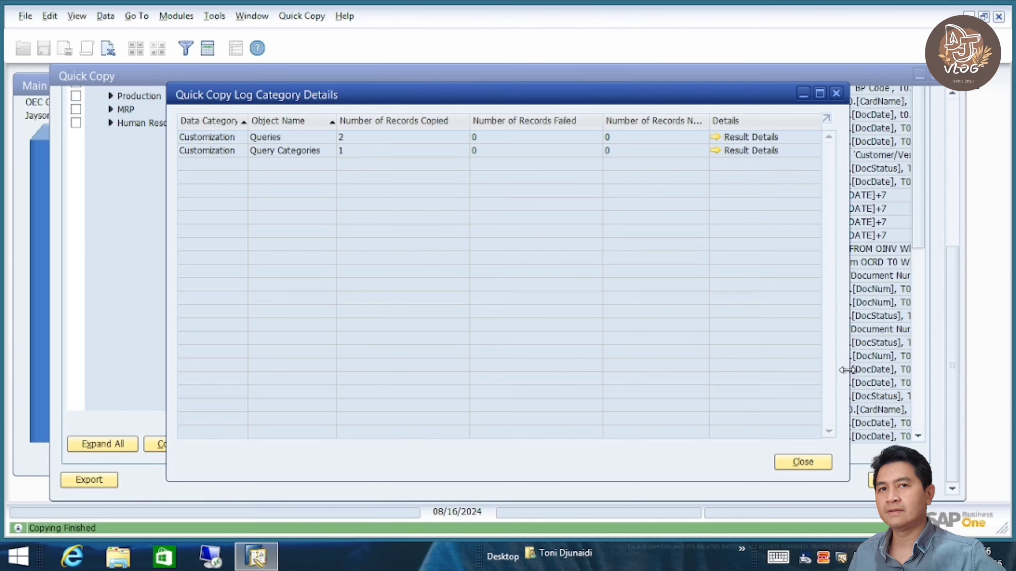
- Review the results for 1 query category and 2 queries, close the copy tools, and open Choose Company
left_click(725, 154)
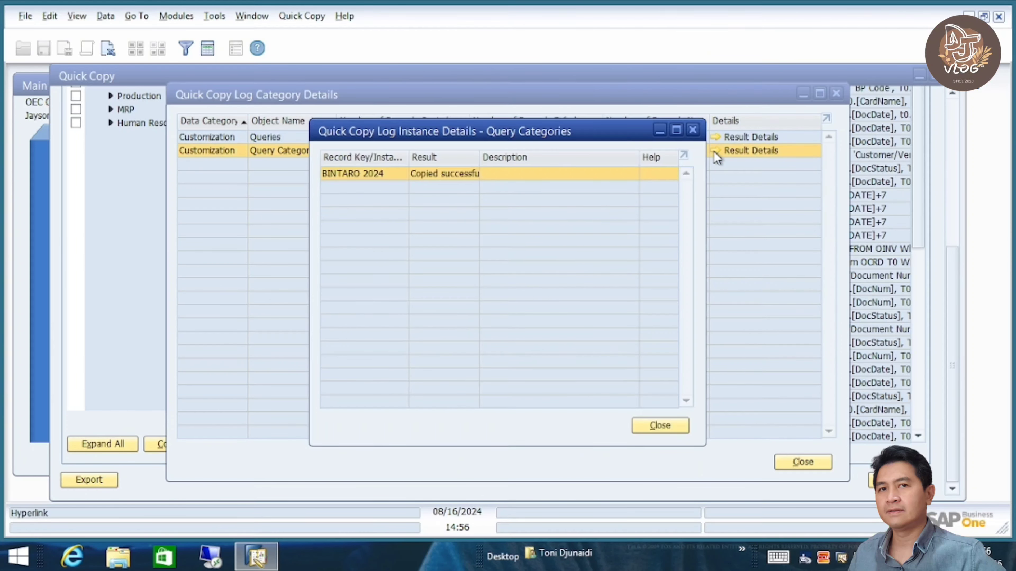
left_click(666, 426)
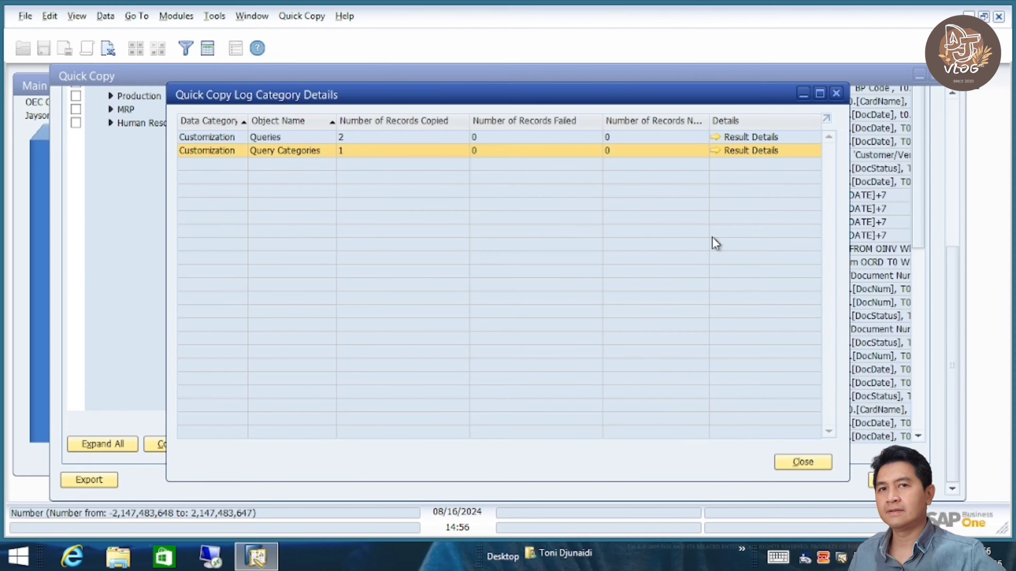
left_click(719, 140)
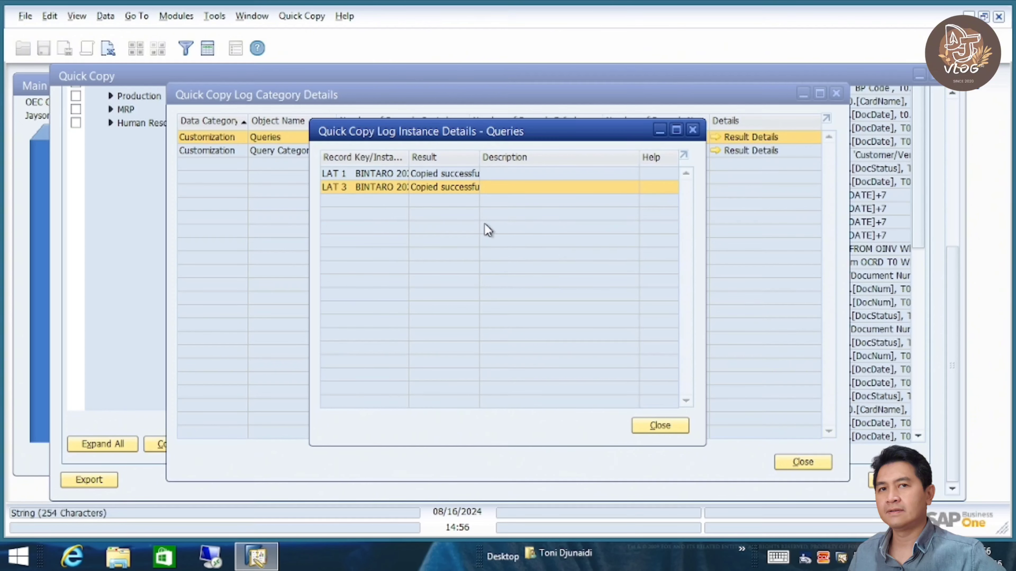
left_click(649, 427)
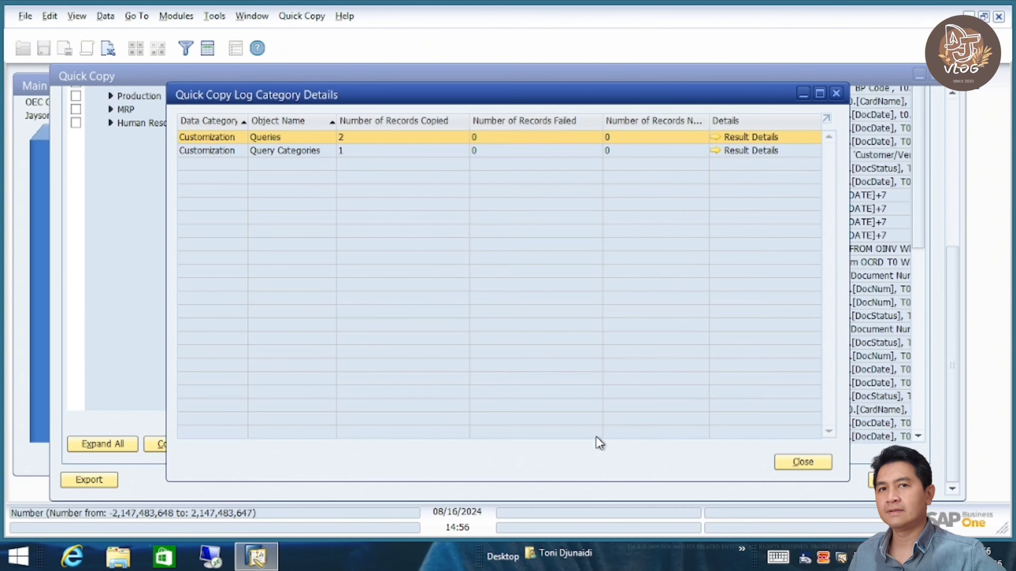
left_click(803, 462)
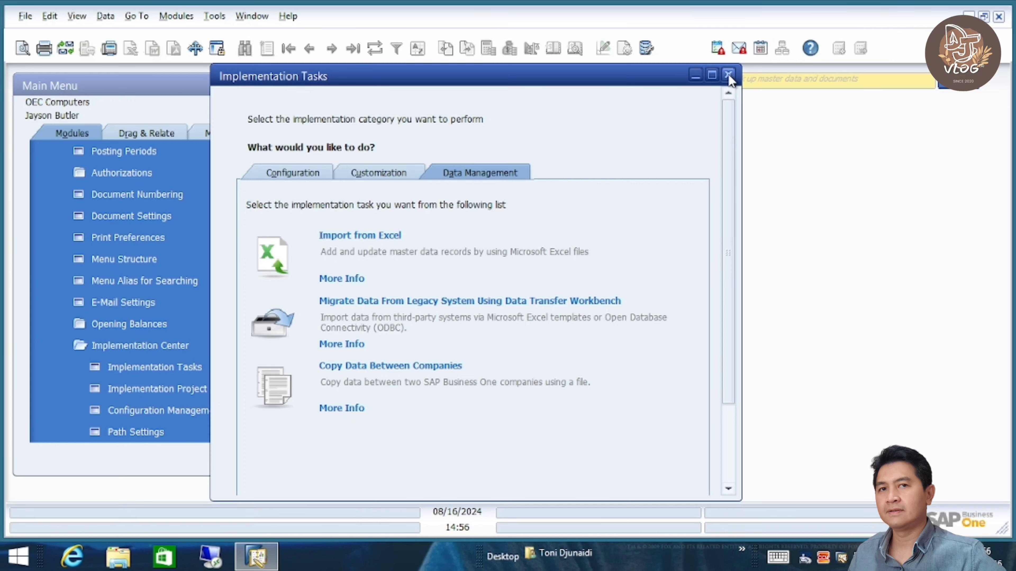
left_click(728, 74)
scroll(264, 160, "up", 3)
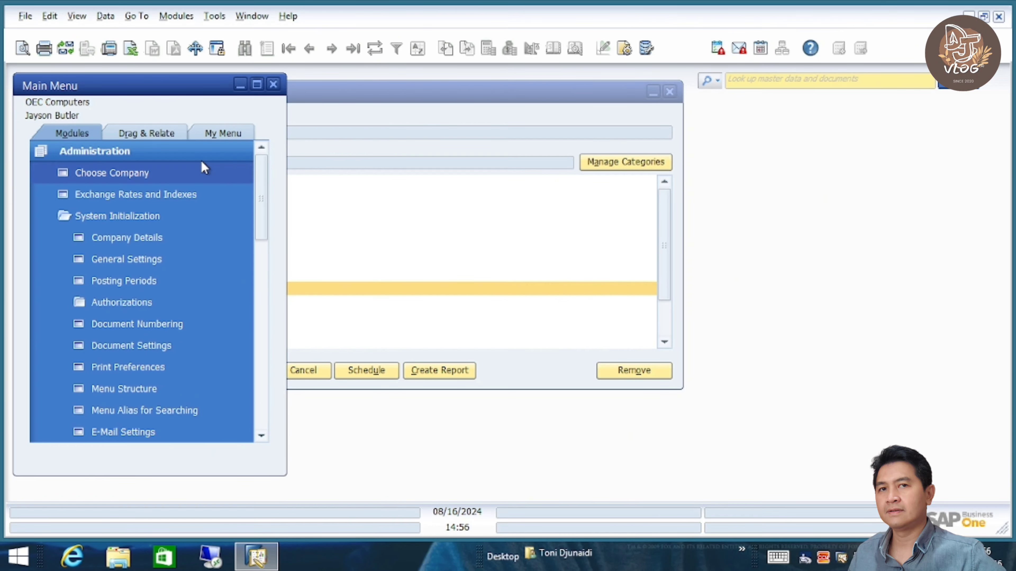
left_click(181, 173)
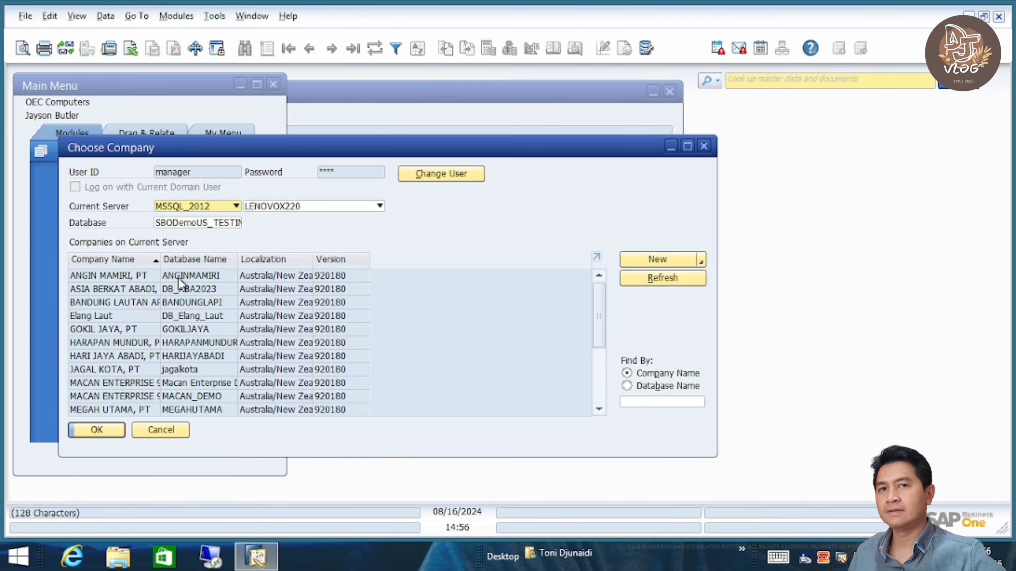
- Select GOKIL JAYA, PT, enter the manager password, and log in
left_click(117, 325)
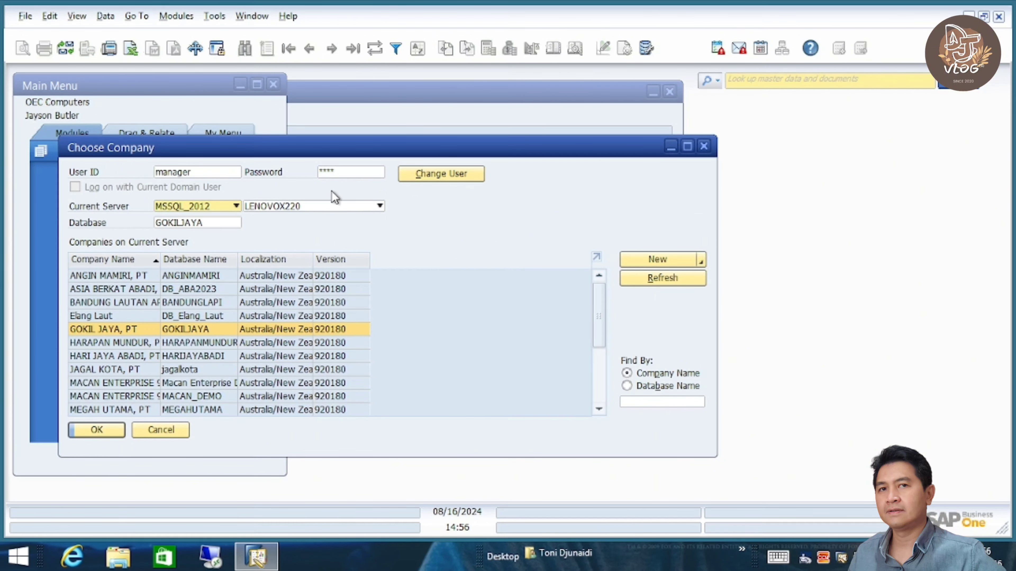
left_click(345, 172)
type("ma")
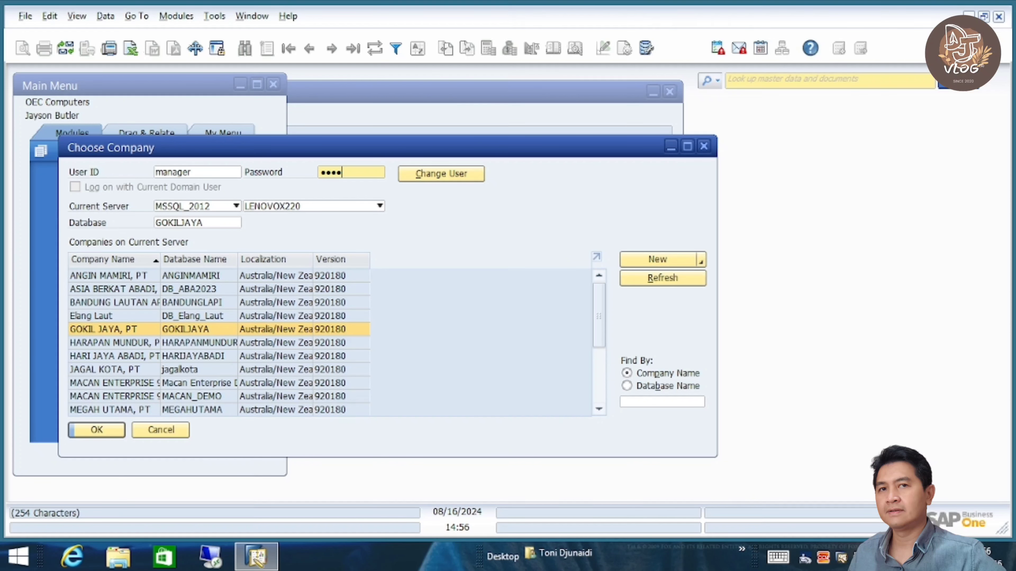
left_click(101, 427)
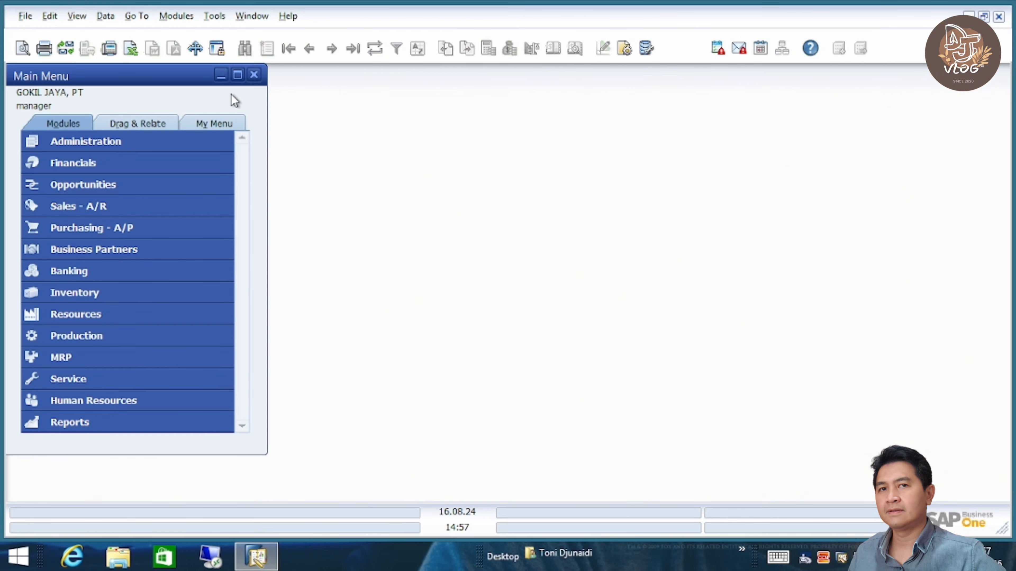
left_click(217, 19)
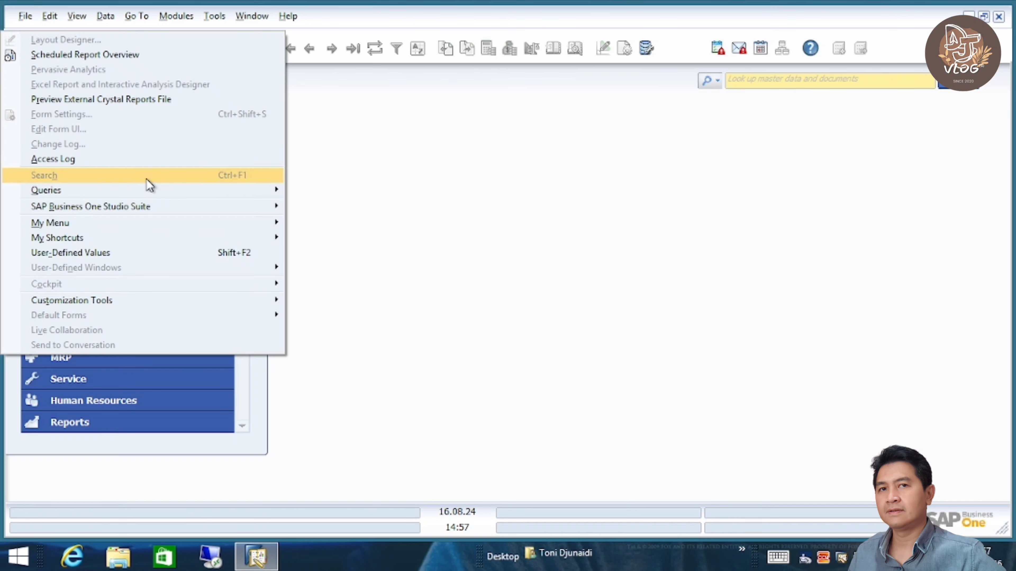
mouse_move(145, 192)
left_click(347, 192)
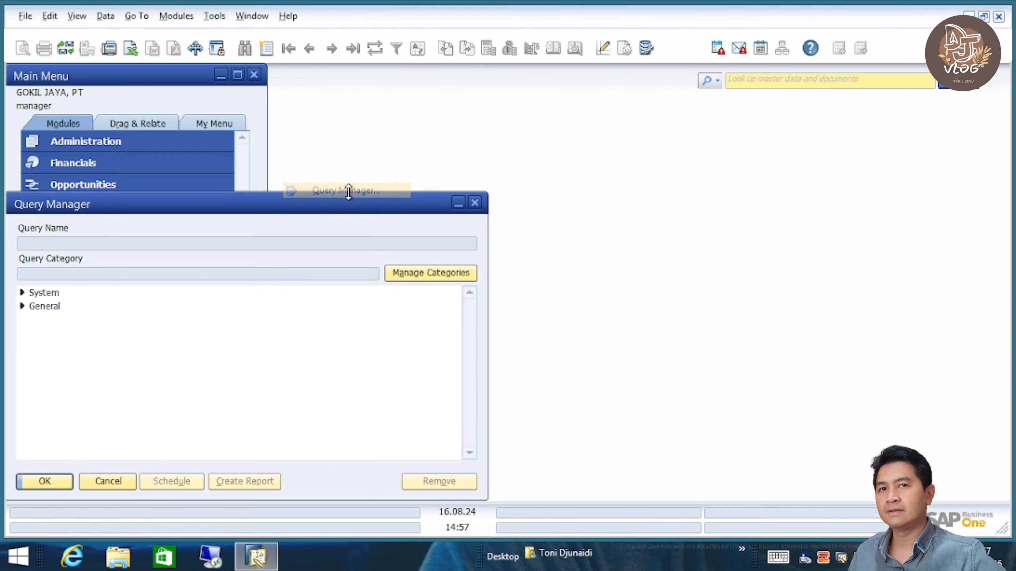
left_click(22, 306)
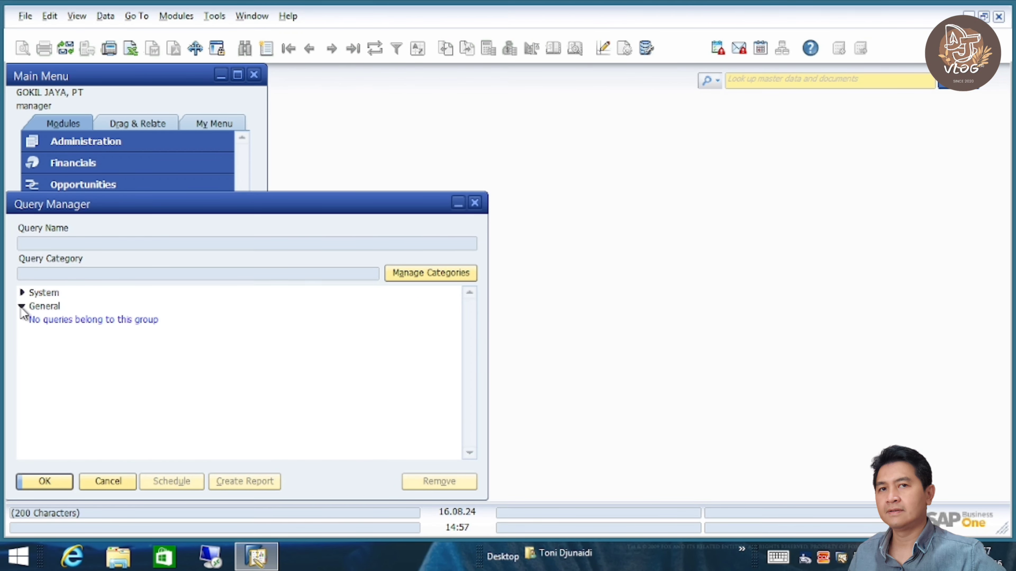
left_click(22, 292)
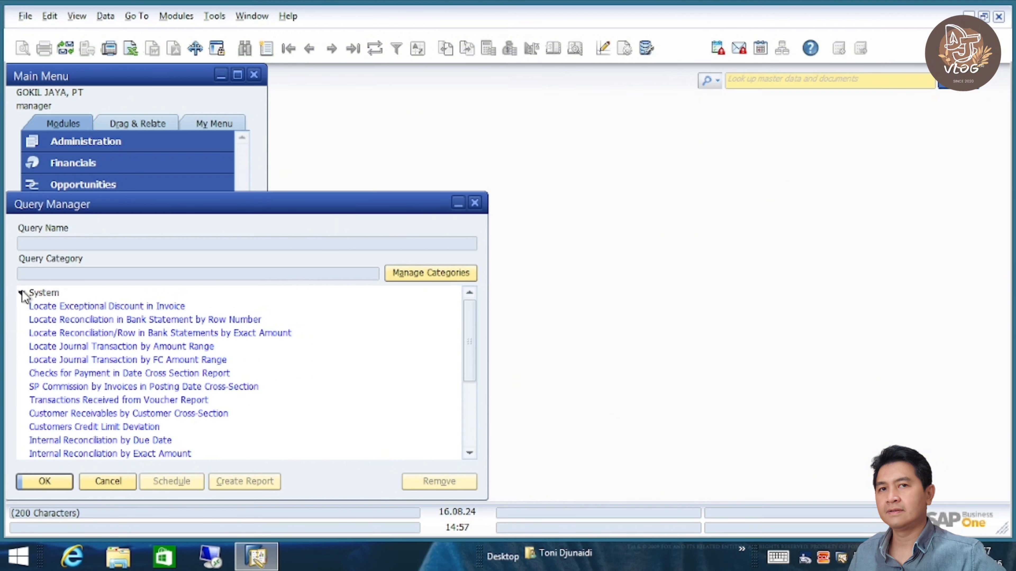
left_click(22, 294)
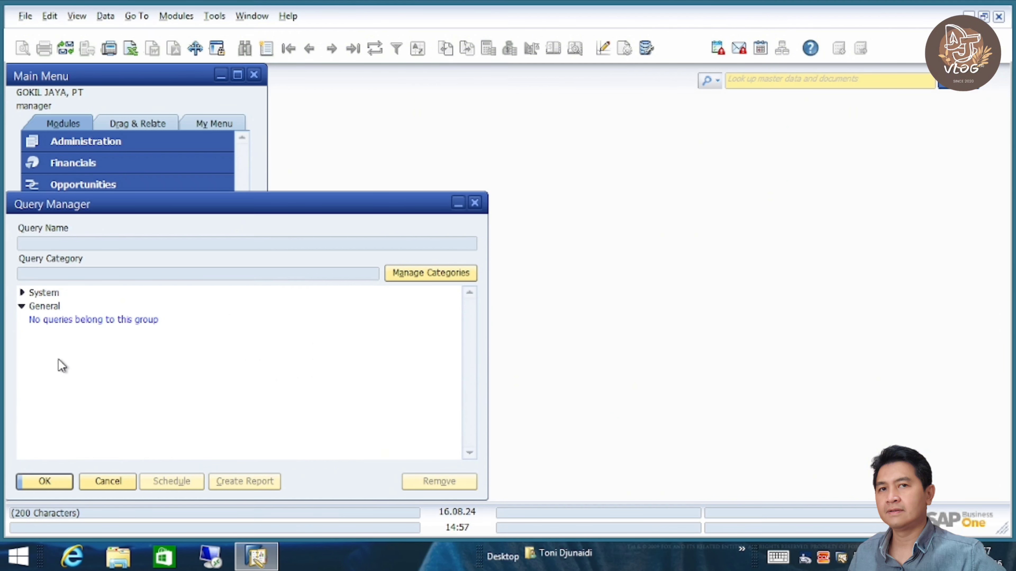
left_click(116, 480)
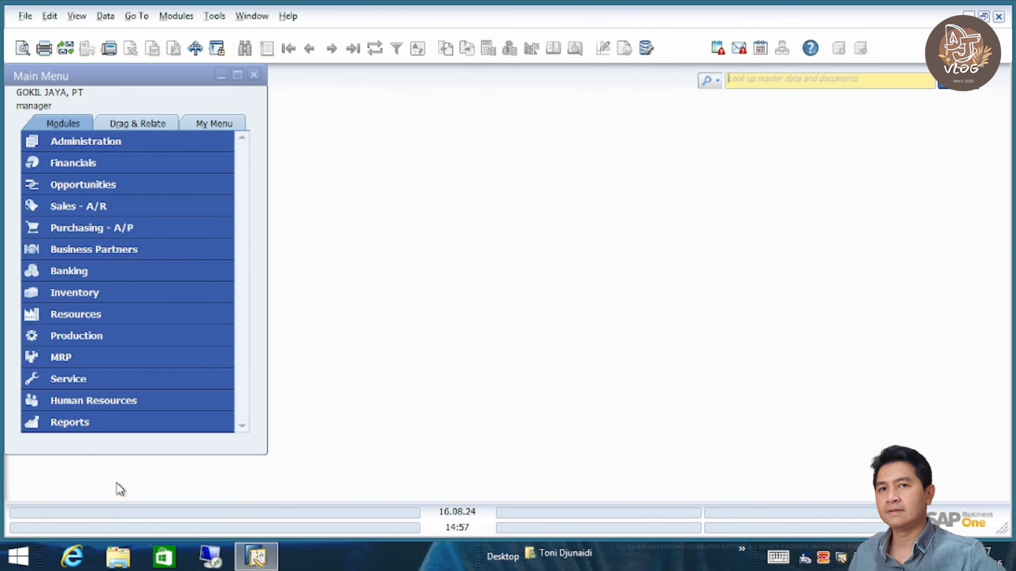
- Open Copy Data Between Companies from the Implementation Center in GOKIL JAYA, PT
left_click(109, 142)
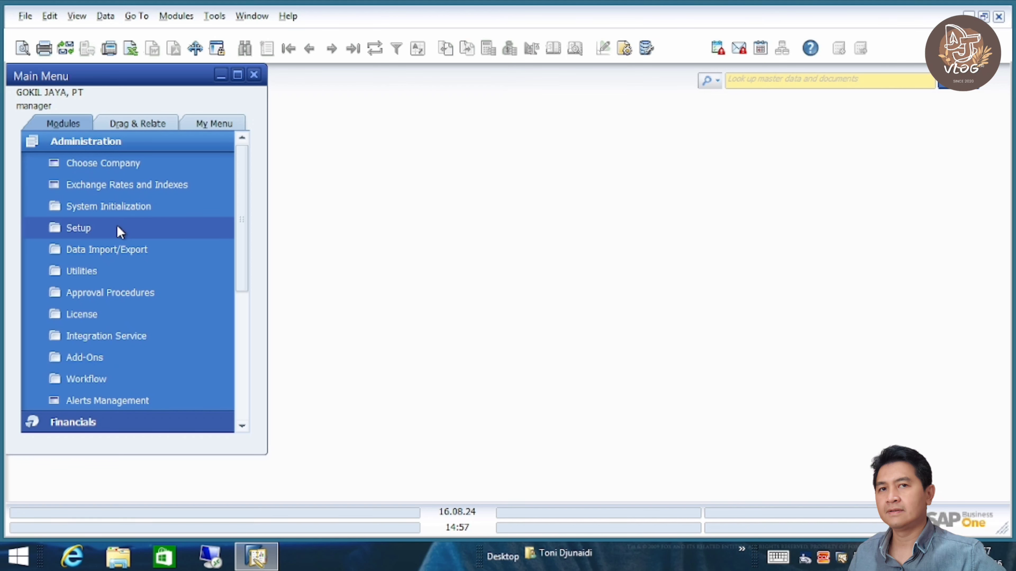
left_click(120, 209)
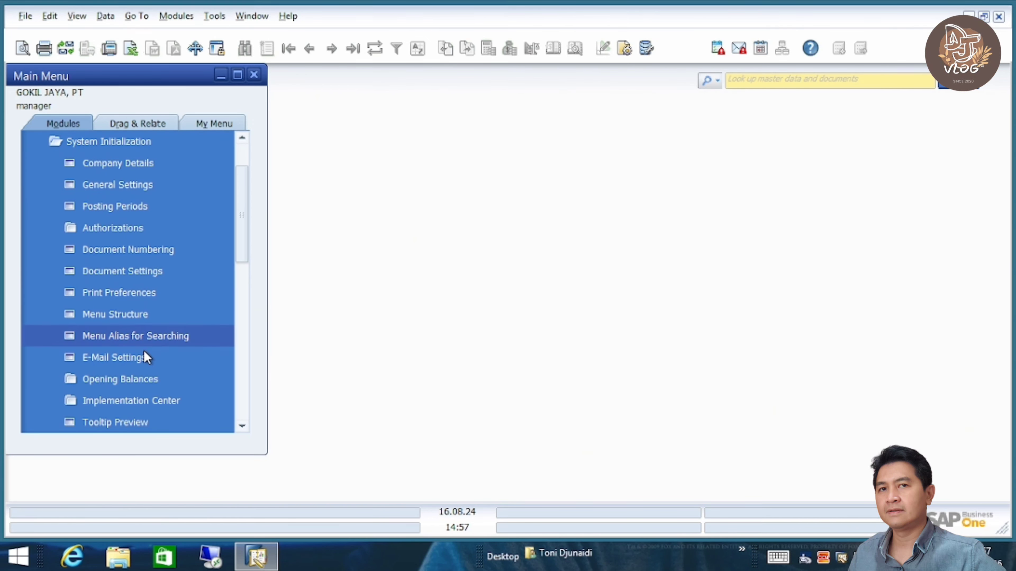
left_click(160, 398)
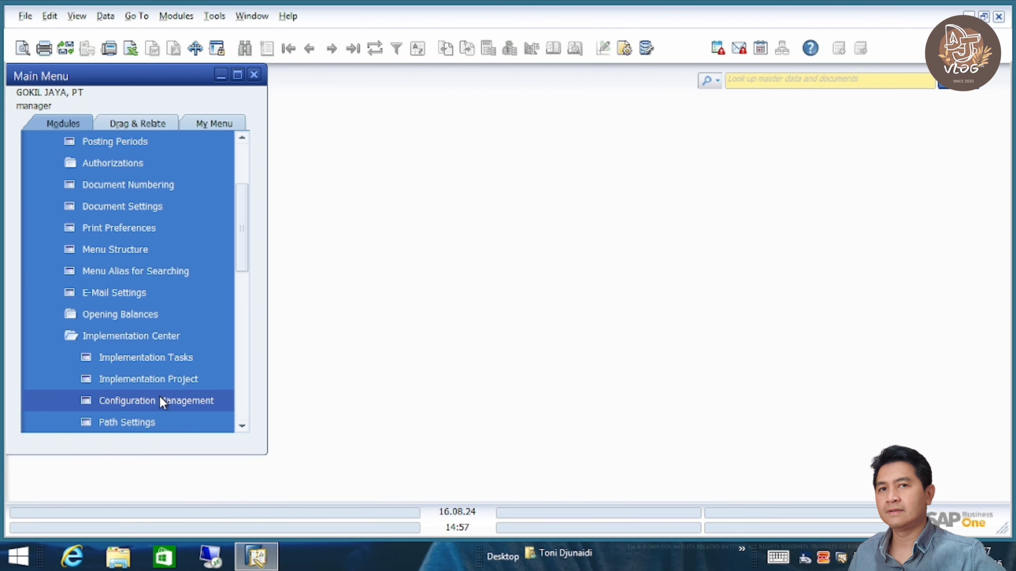
left_click(177, 361)
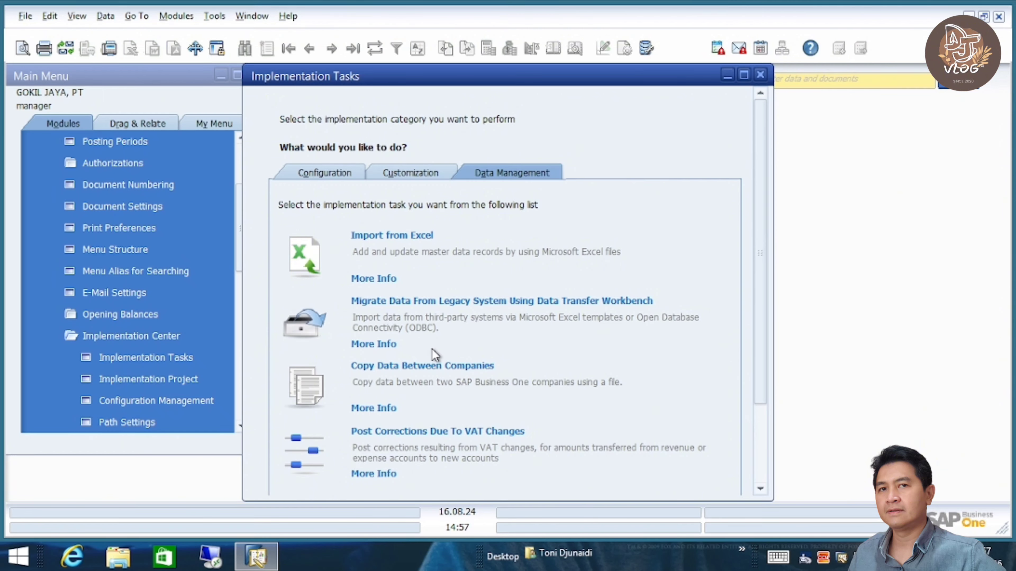
left_click(438, 362)
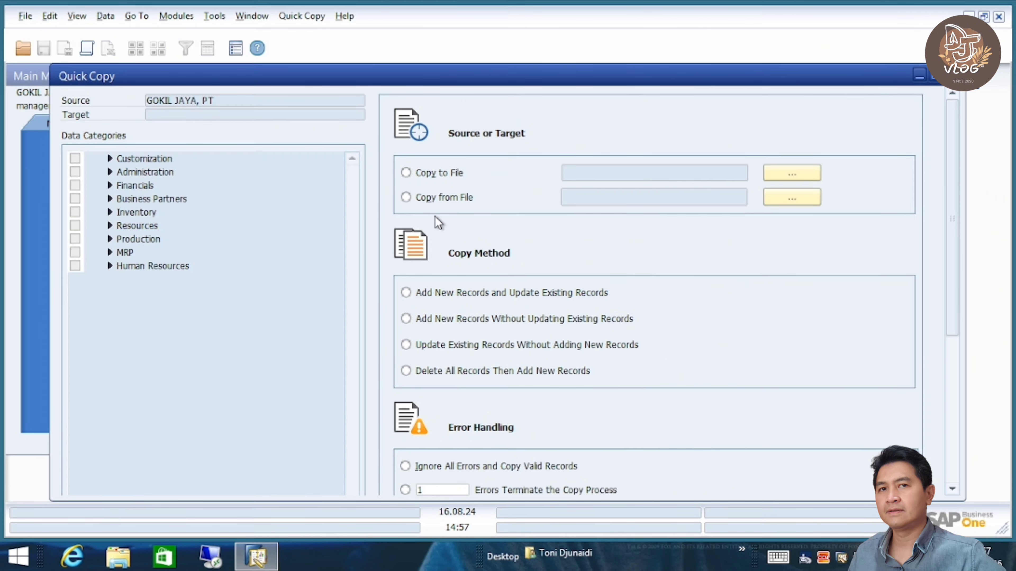
- Set Quick Copy to copy from anginQUERY.qdf in the Documents folder
left_click(437, 197)
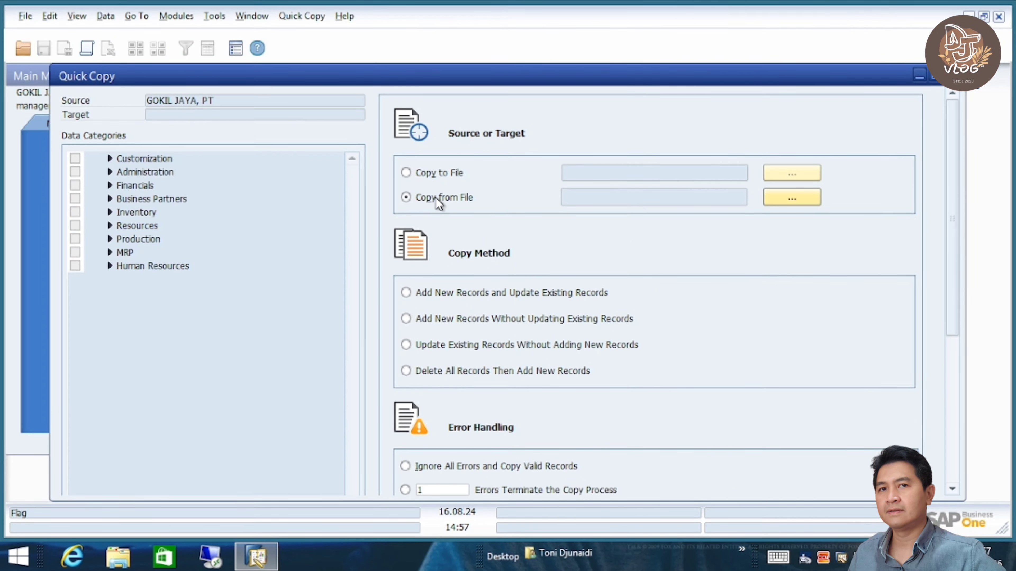
left_click(793, 197)
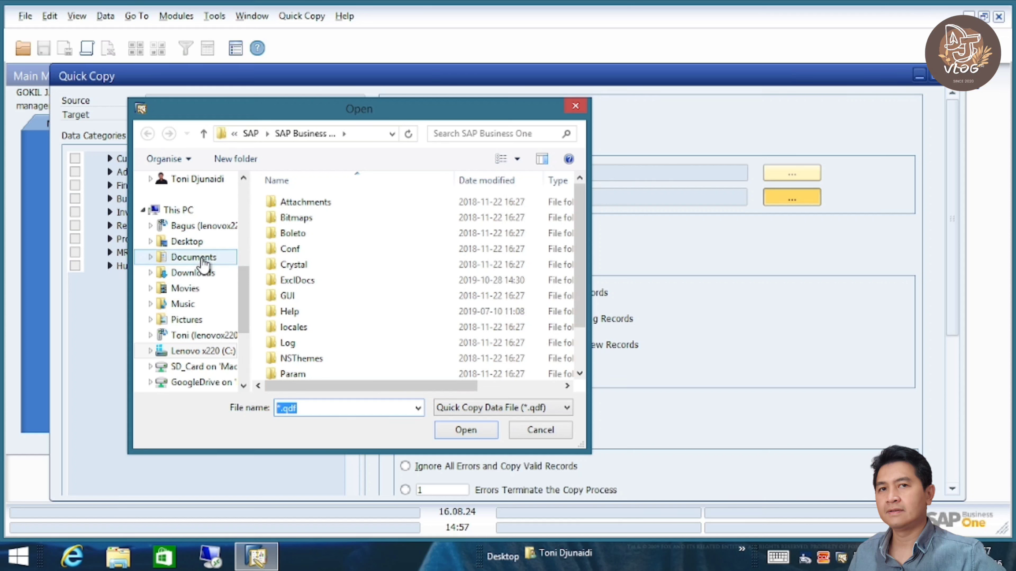
left_click(193, 257)
left_click(584, 352)
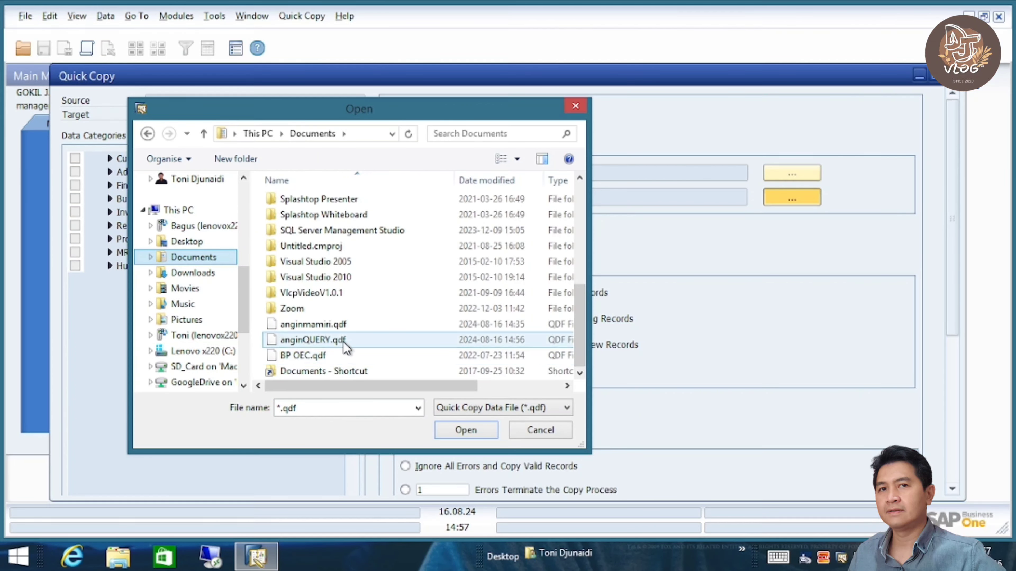
left_click(307, 341)
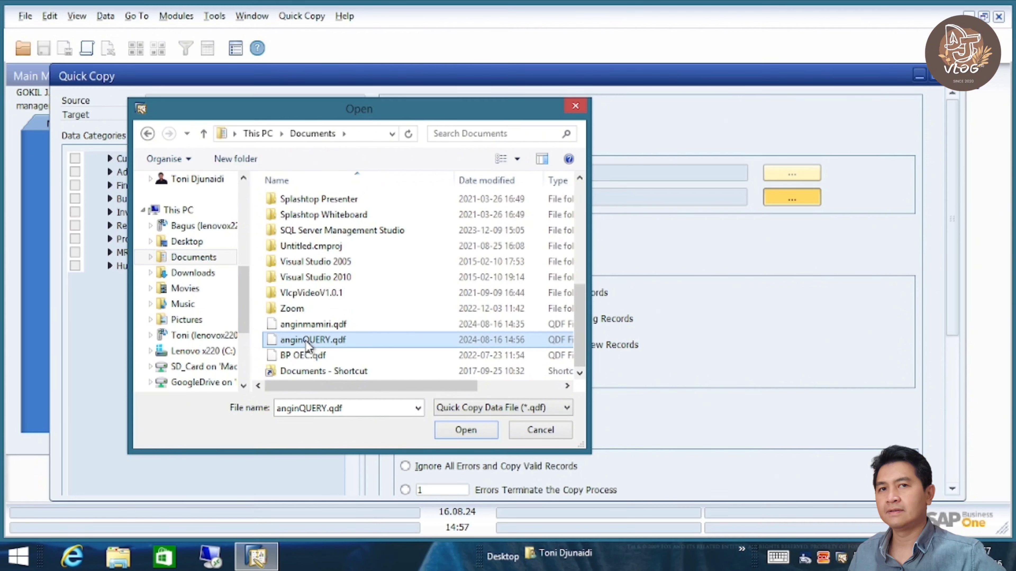
left_click(460, 431)
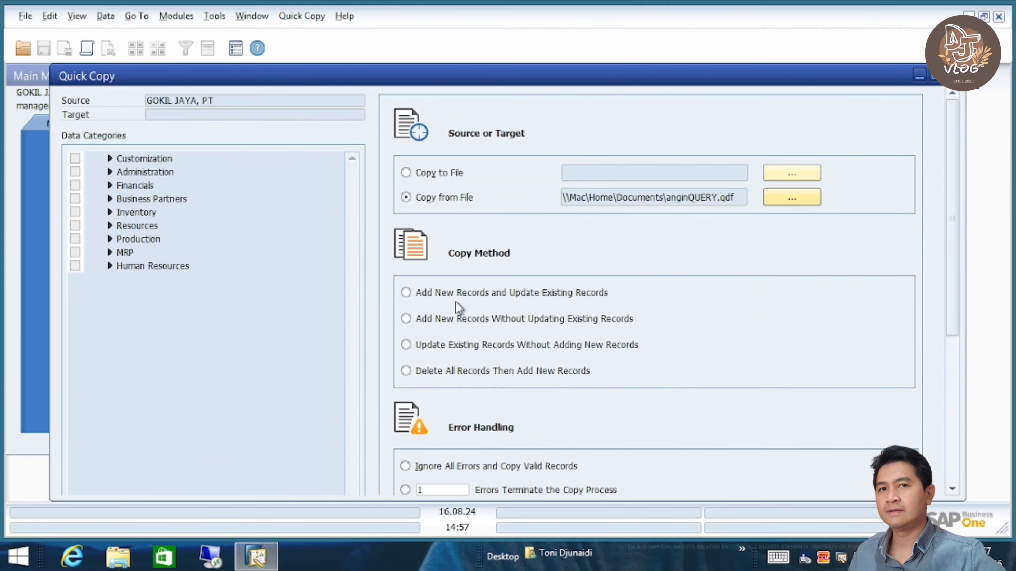
- Choose Add New Records and Update Existing, stop after 1 error, and skip records missing UDFs
left_click(464, 294)
left_click(953, 454)
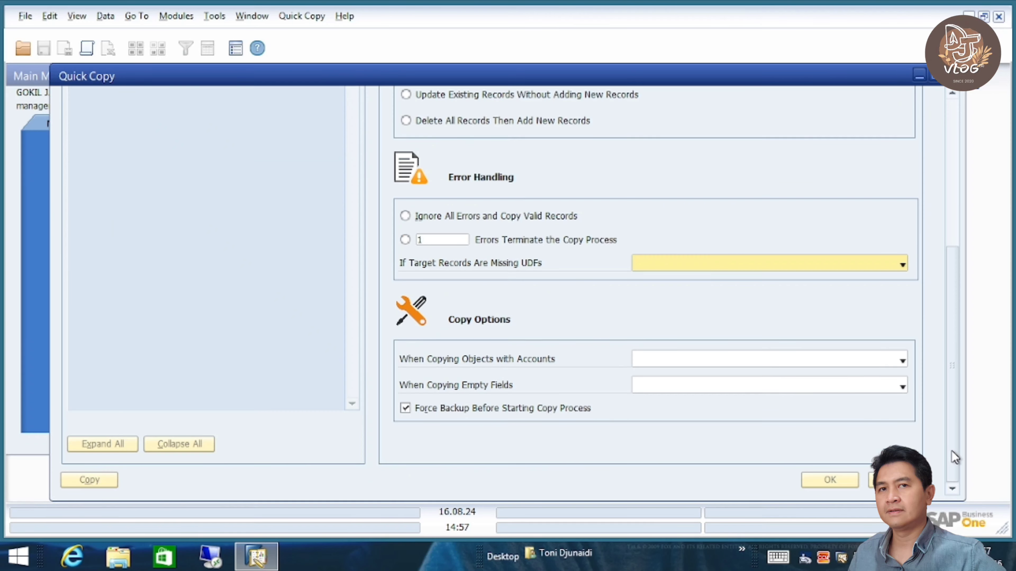
left_click(405, 240)
left_click(712, 259)
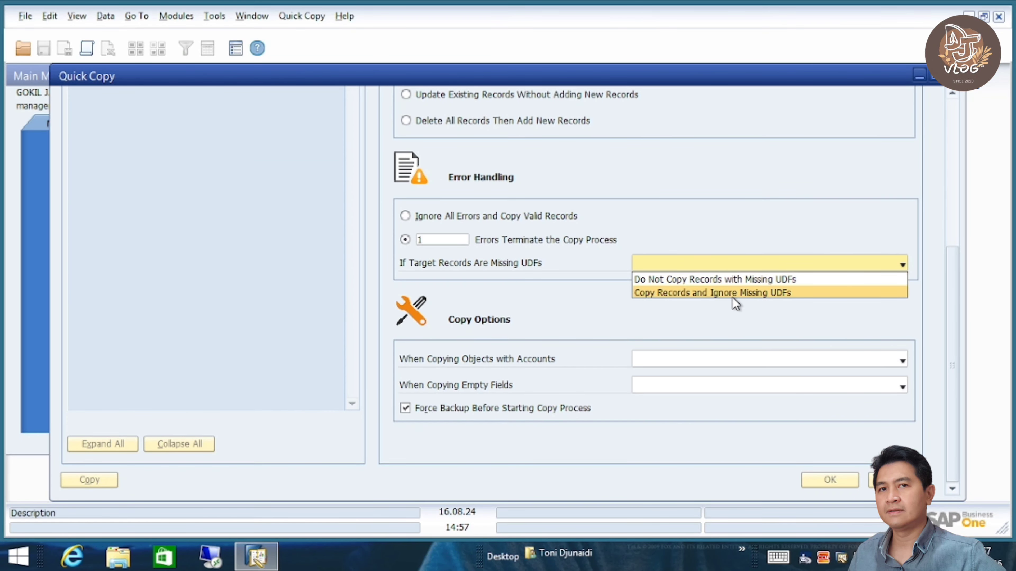
left_click(721, 280)
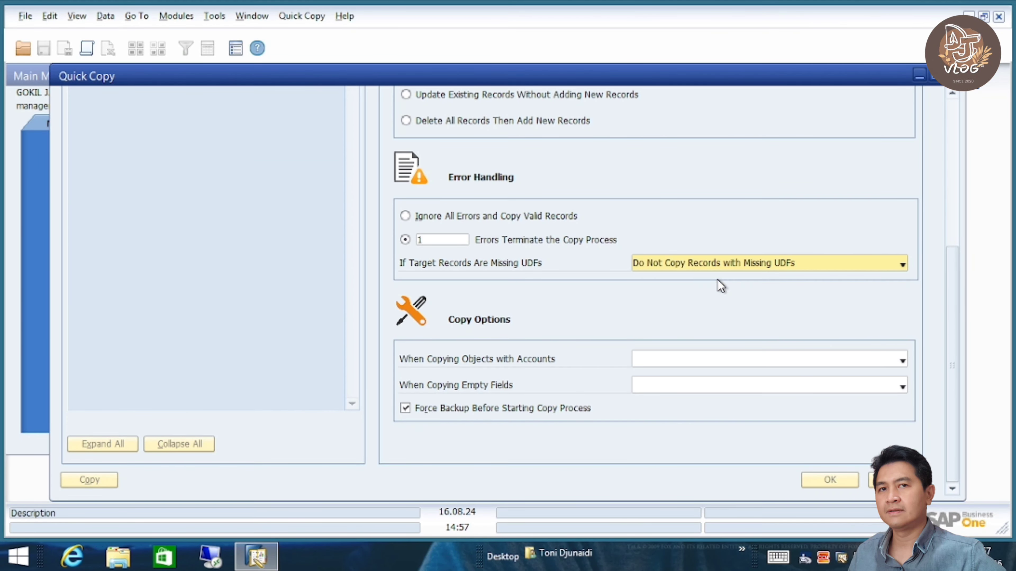
- Keep source accounts and original target values for empty fields, disable Force Backup, confirm, and import the queries
left_click(654, 361)
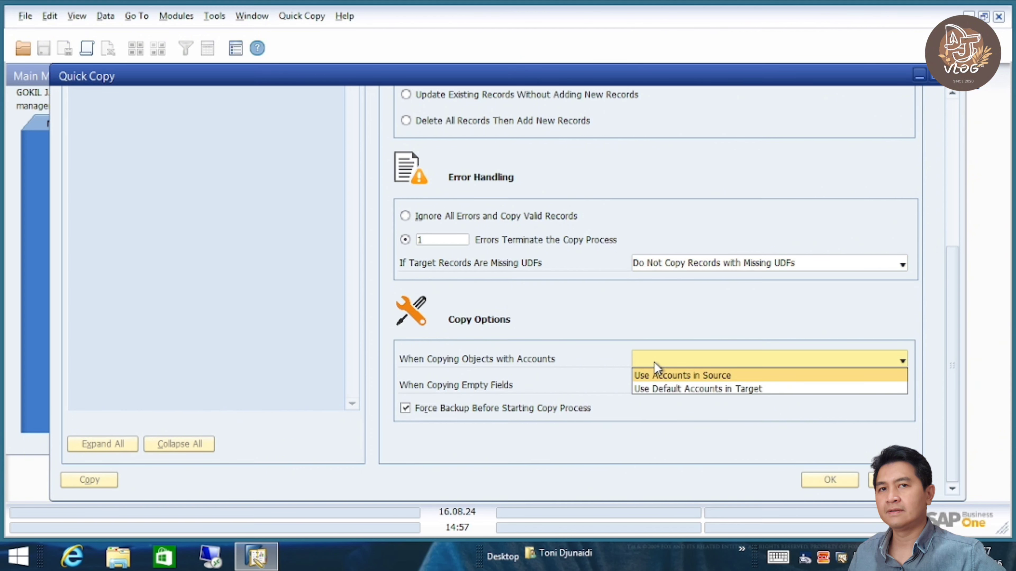
left_click(685, 376)
left_click(711, 388)
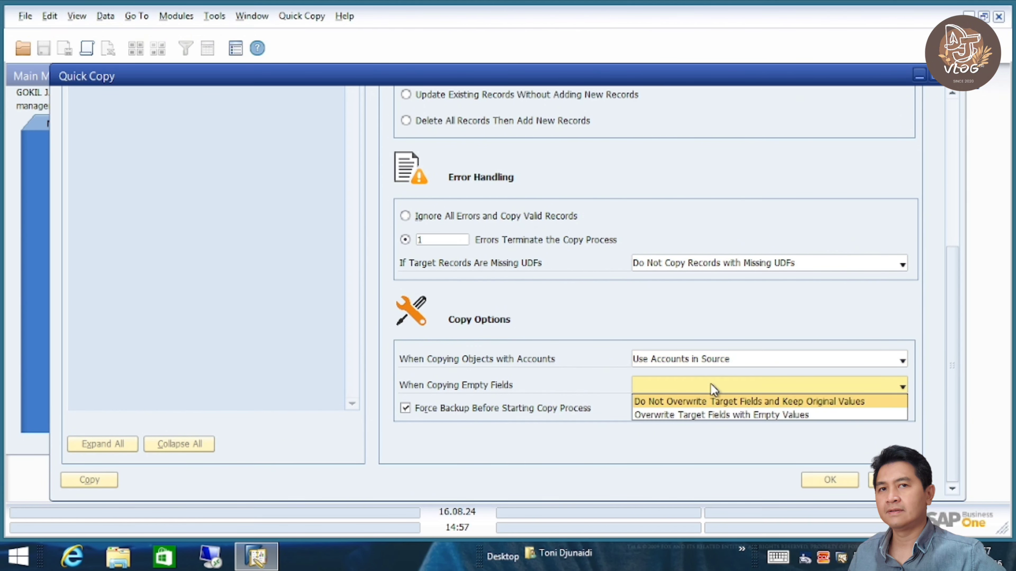
left_click(704, 402)
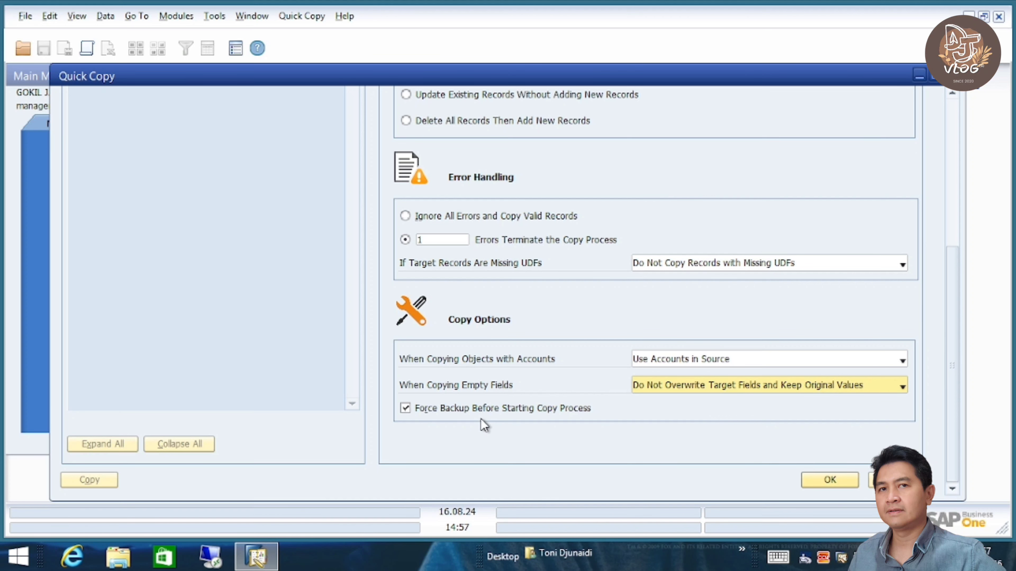
left_click(480, 410)
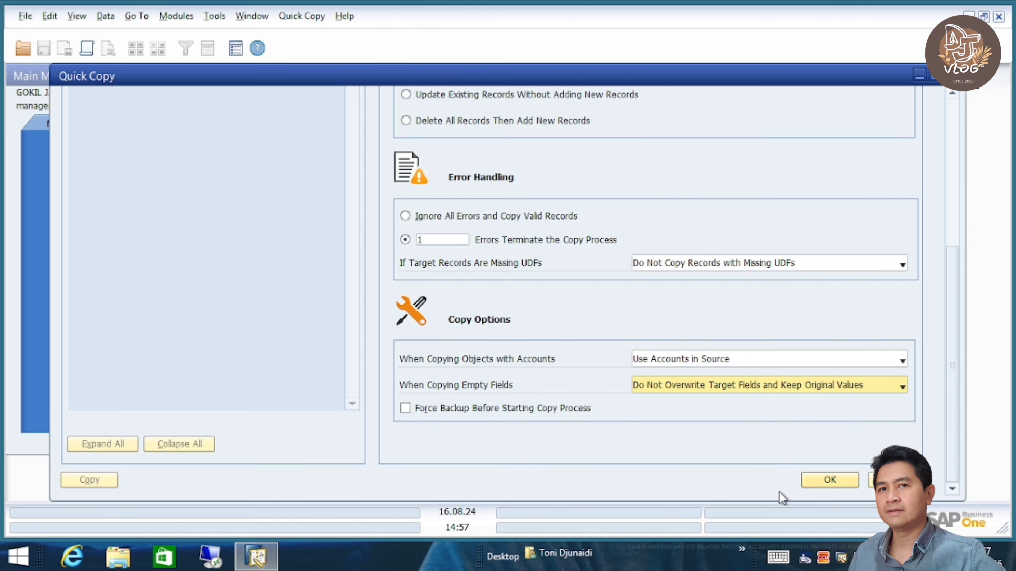
left_click(832, 476)
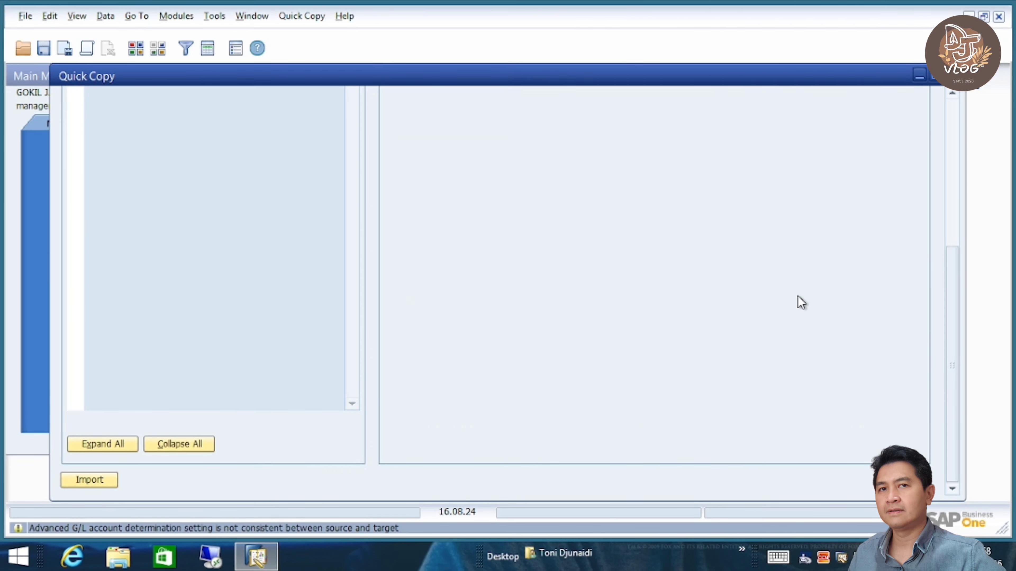
left_click(952, 115)
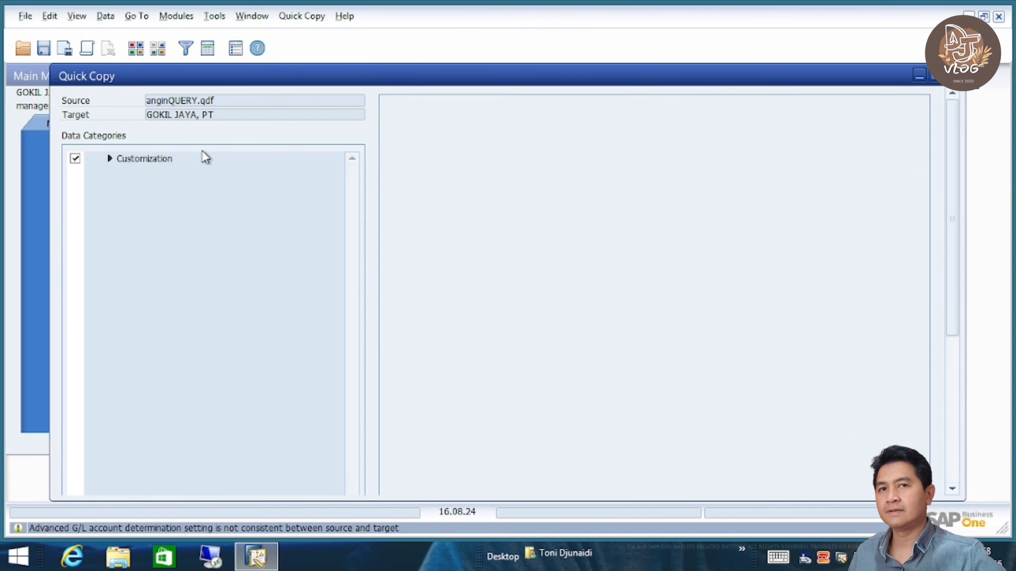
left_click(109, 158)
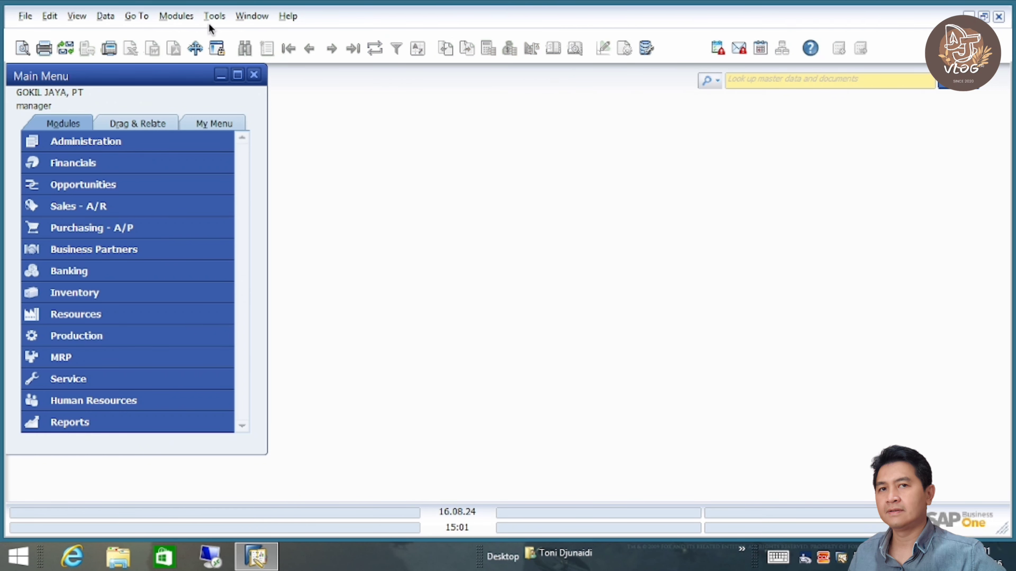
- Run the imported LAT 1 query from BINTARO 2024, dismiss the no-data message, and close Query Manager
left_click(216, 15)
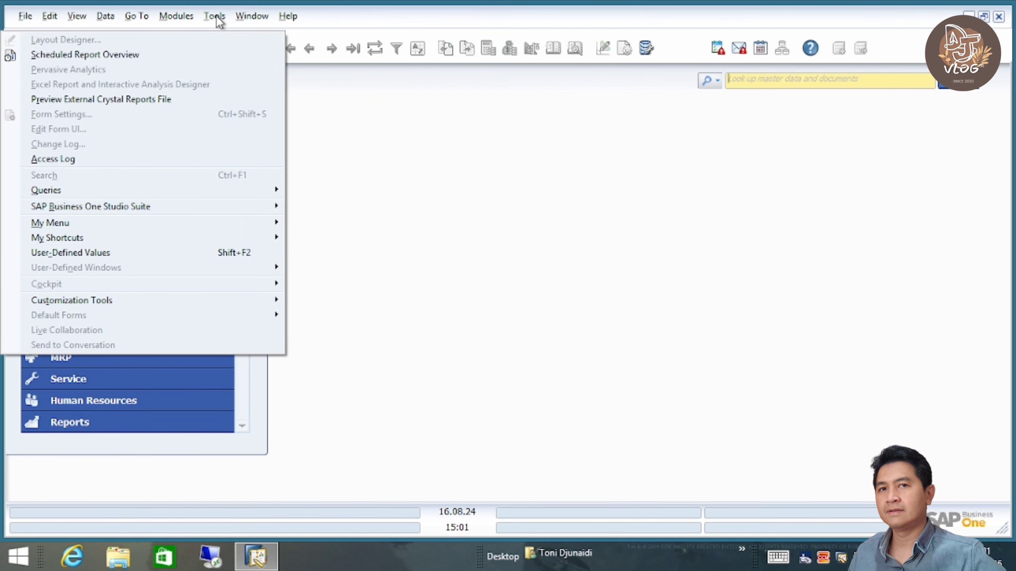
mouse_move(152, 194)
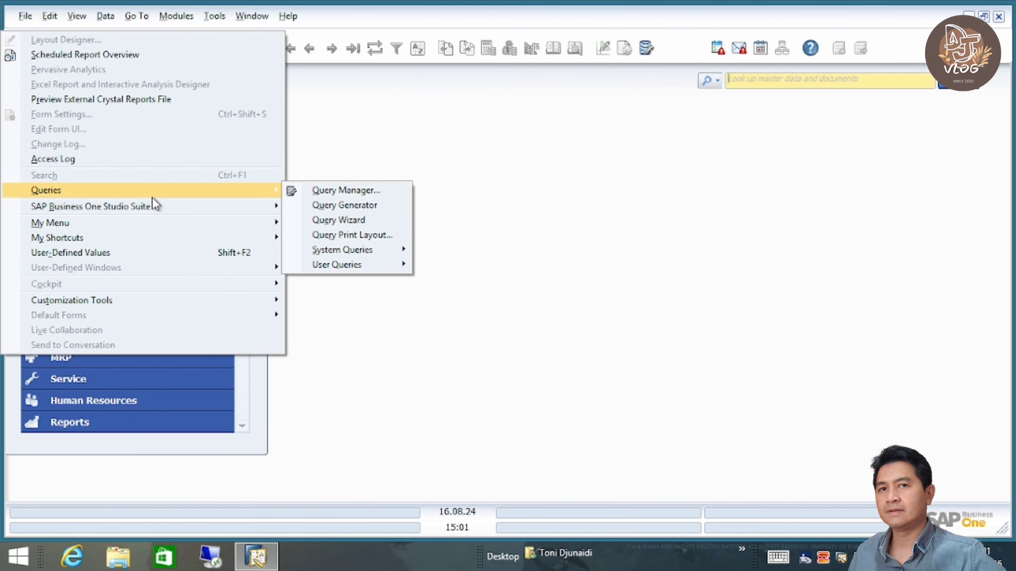
left_click(356, 191)
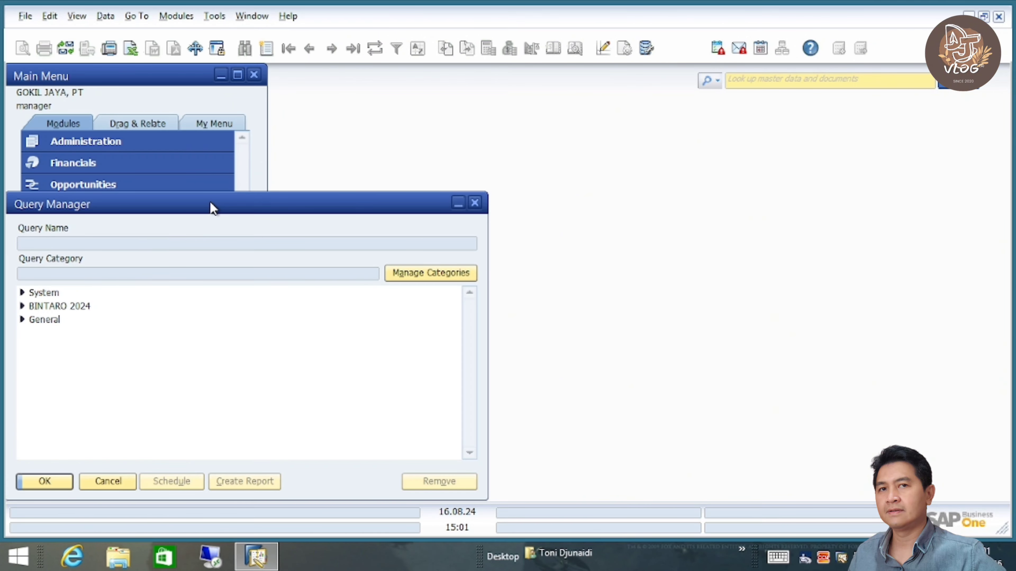
left_click_drag(213, 208, 540, 143)
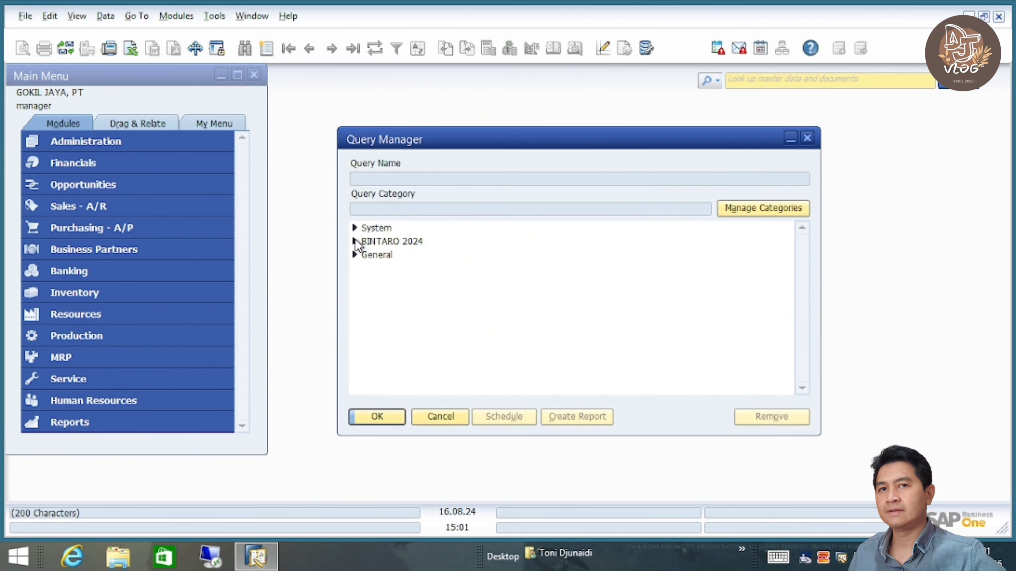
left_click(355, 242)
left_click(377, 253)
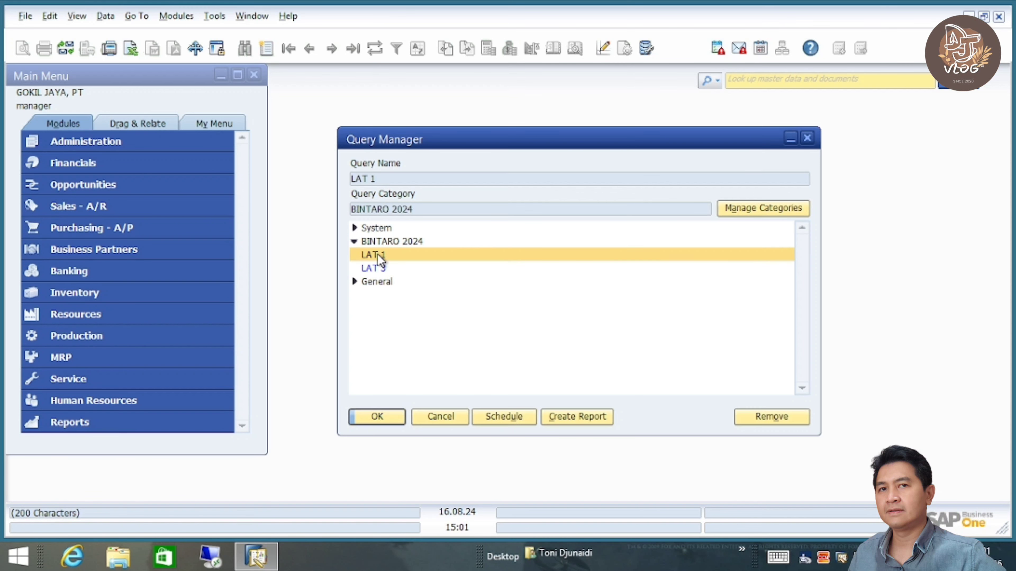
left_click(382, 418)
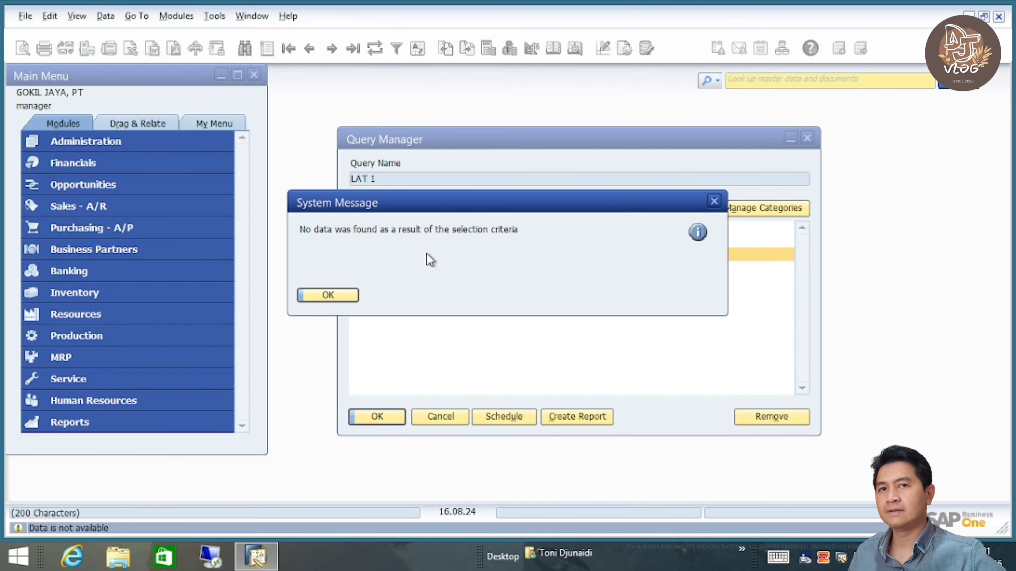
left_click(329, 295)
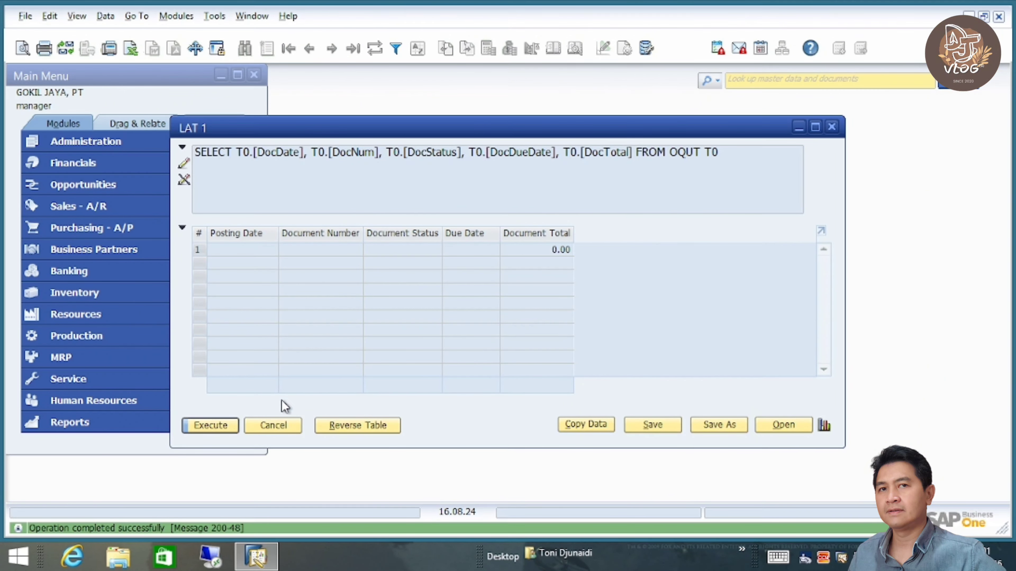
left_click(273, 428)
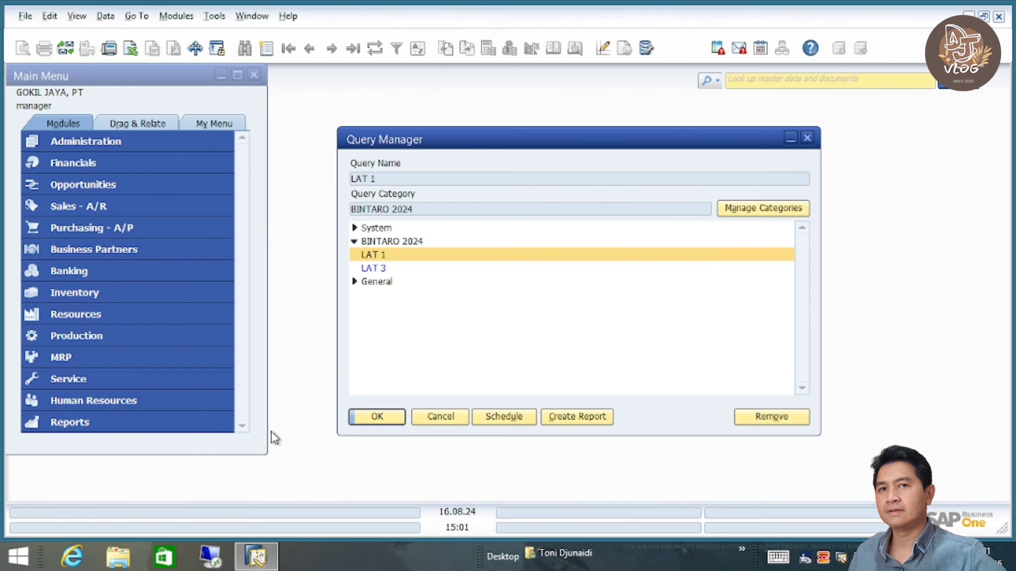
left_click(436, 415)
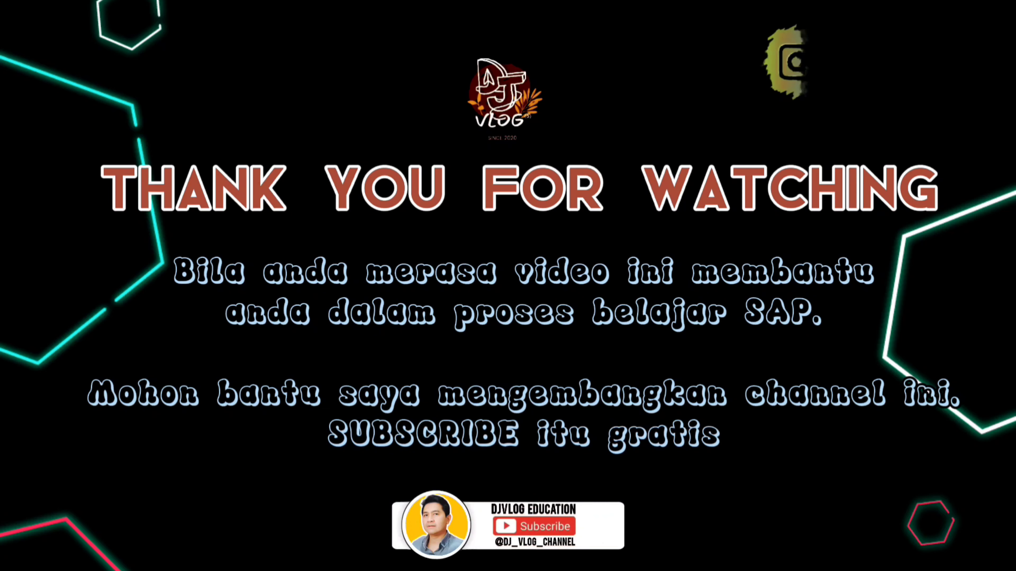